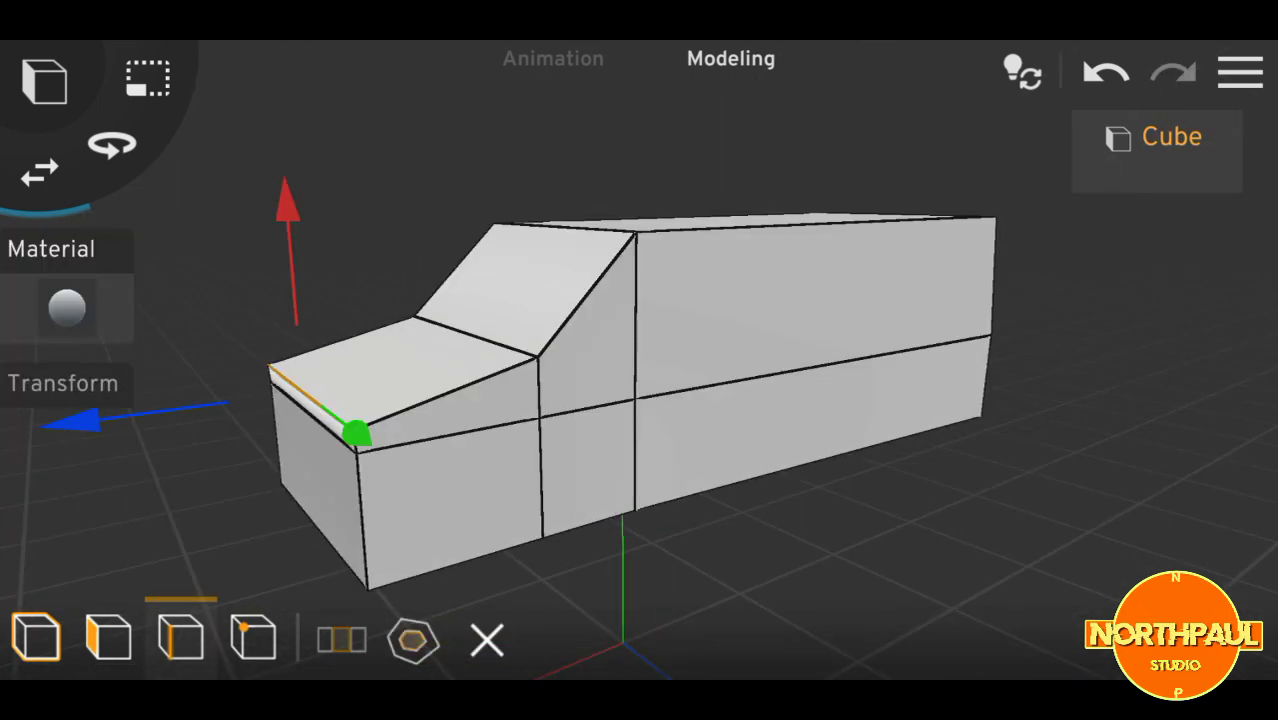
Replace the last edge edit with a horizontal edge loop around the van body
click(108, 637)
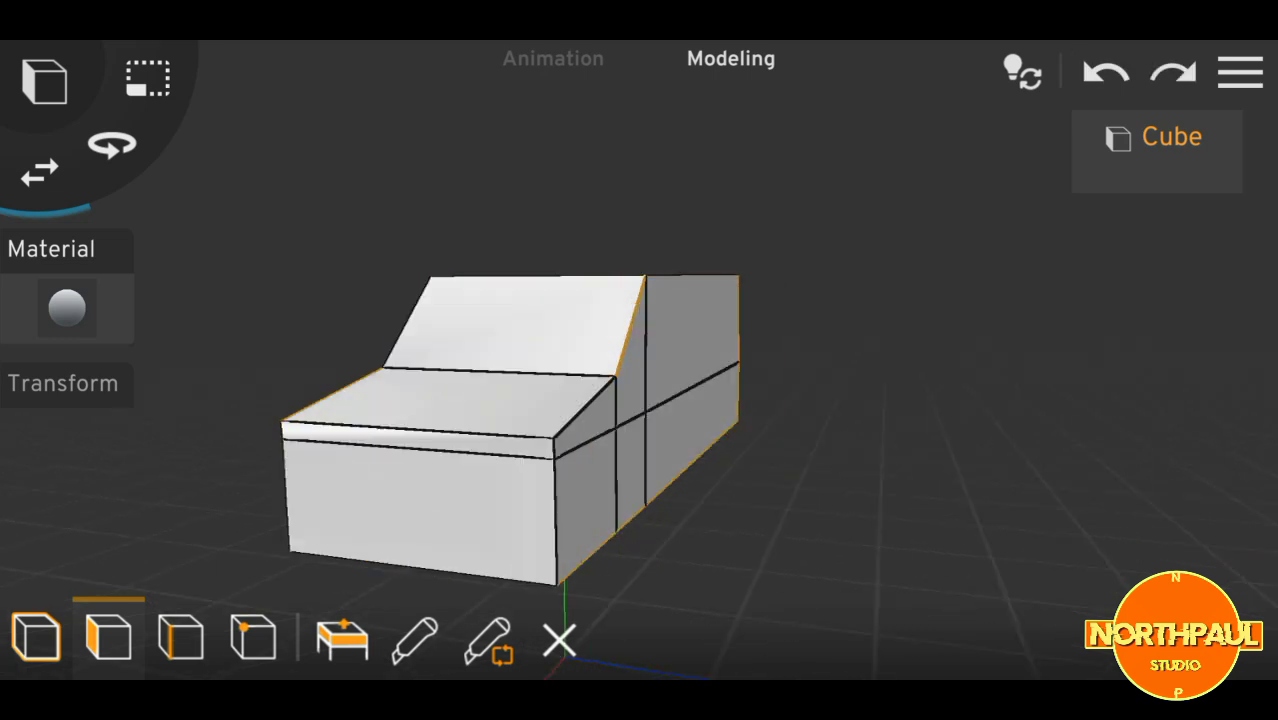
click(180, 637)
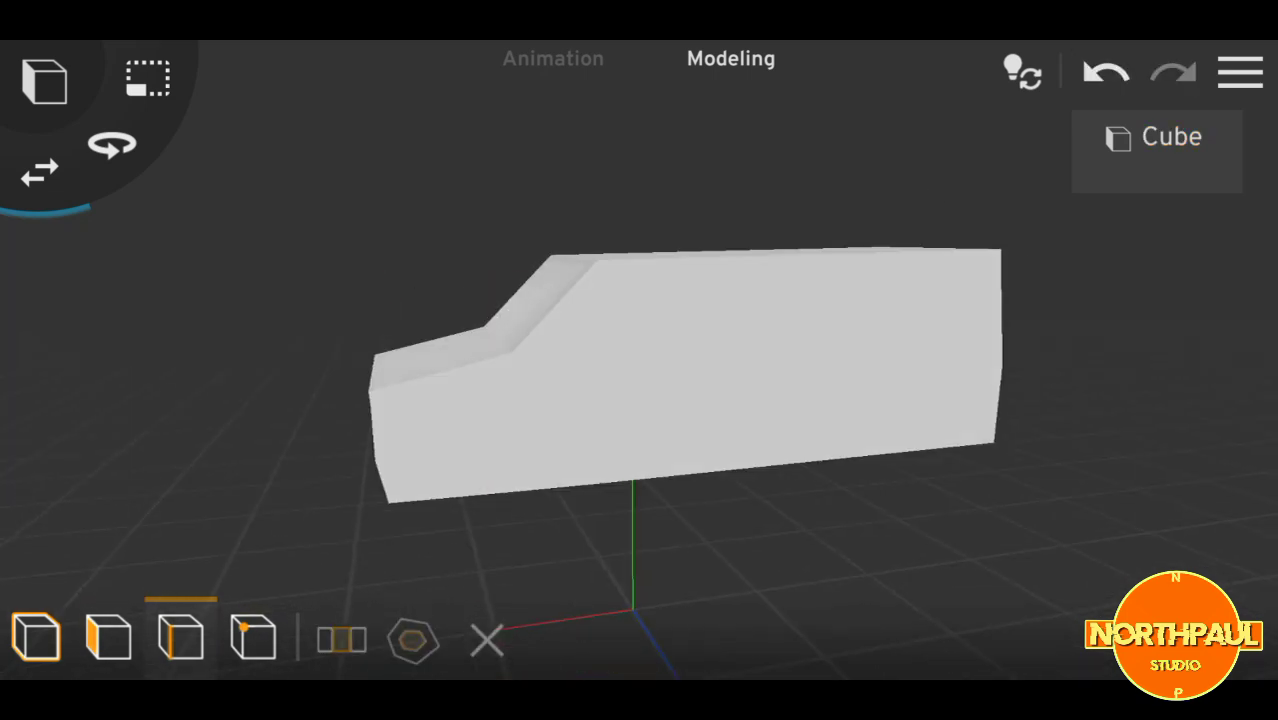
drag(640, 450, 700, 350)
click(700, 380)
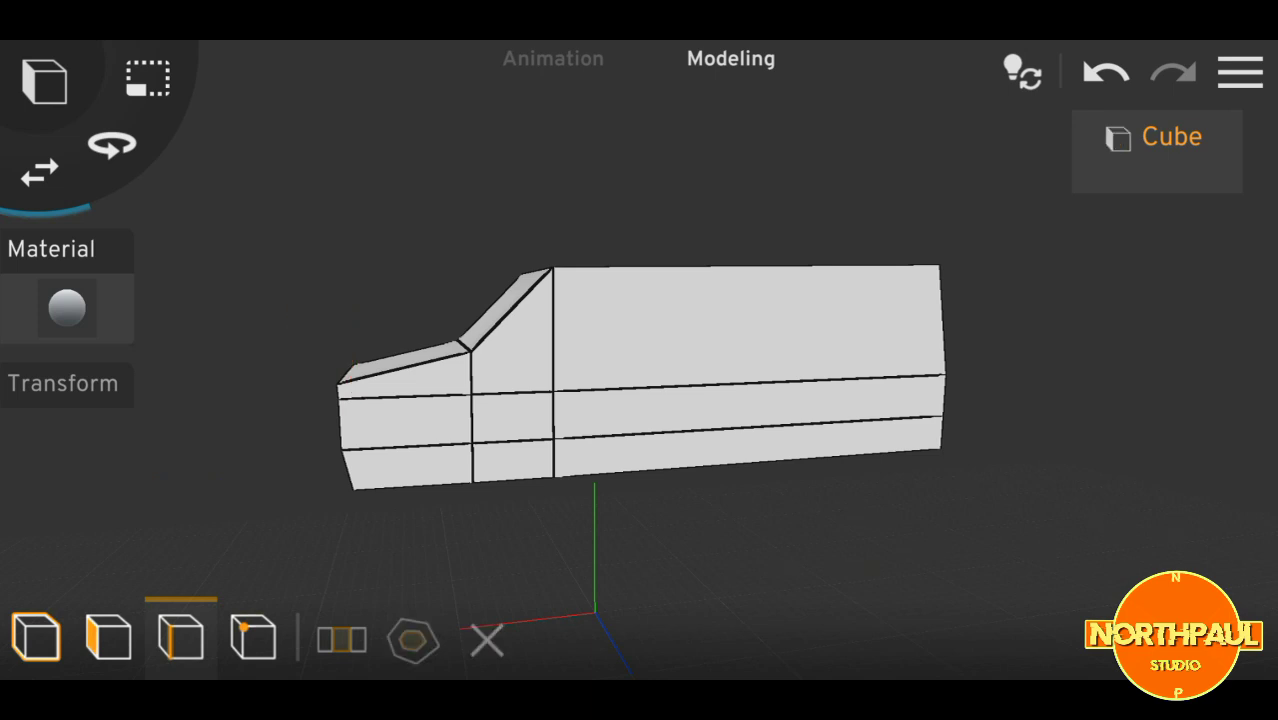
Save the project as New Project 8 and reselect the van body from the side
click(1240, 72)
click(1124, 237)
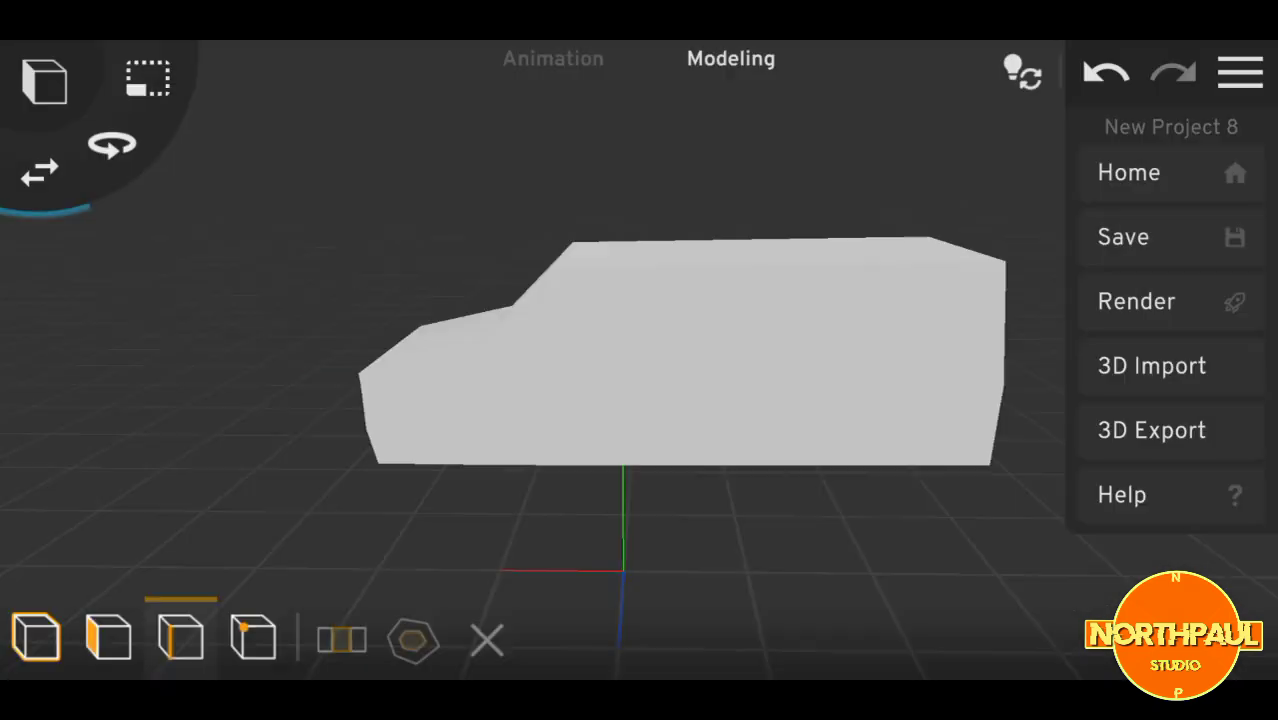
drag(700, 400, 480, 430)
drag(640, 450, 480, 450)
click(700, 420)
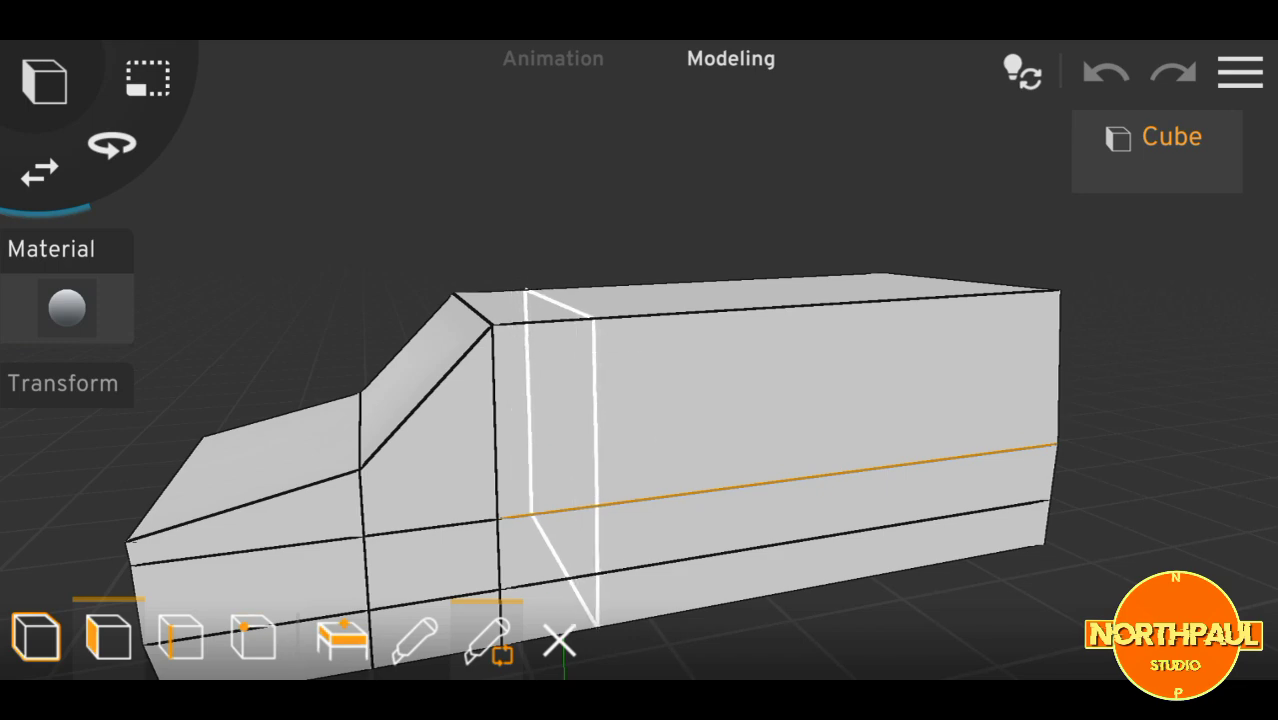
Add a vertical edge loop behind the cab and a horizontal loop along the side
click(562, 450)
scroll(660, 450, up, 3)
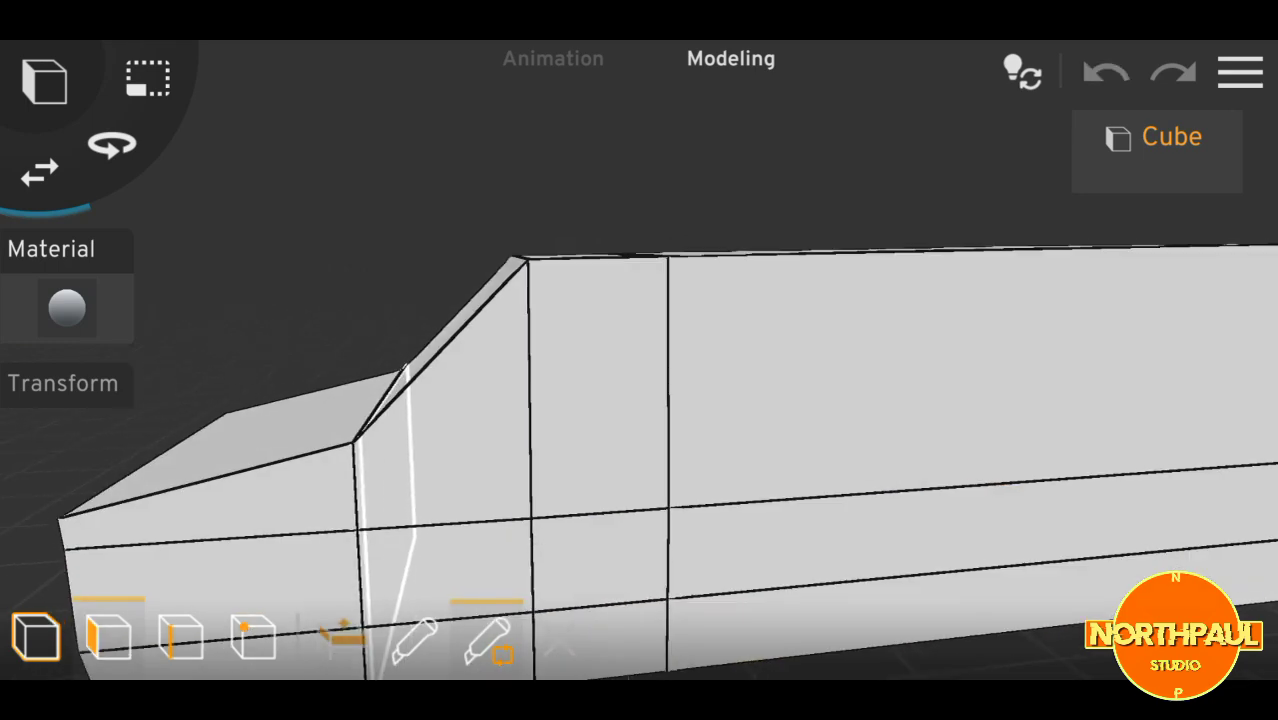
click(390, 520)
click(528, 380)
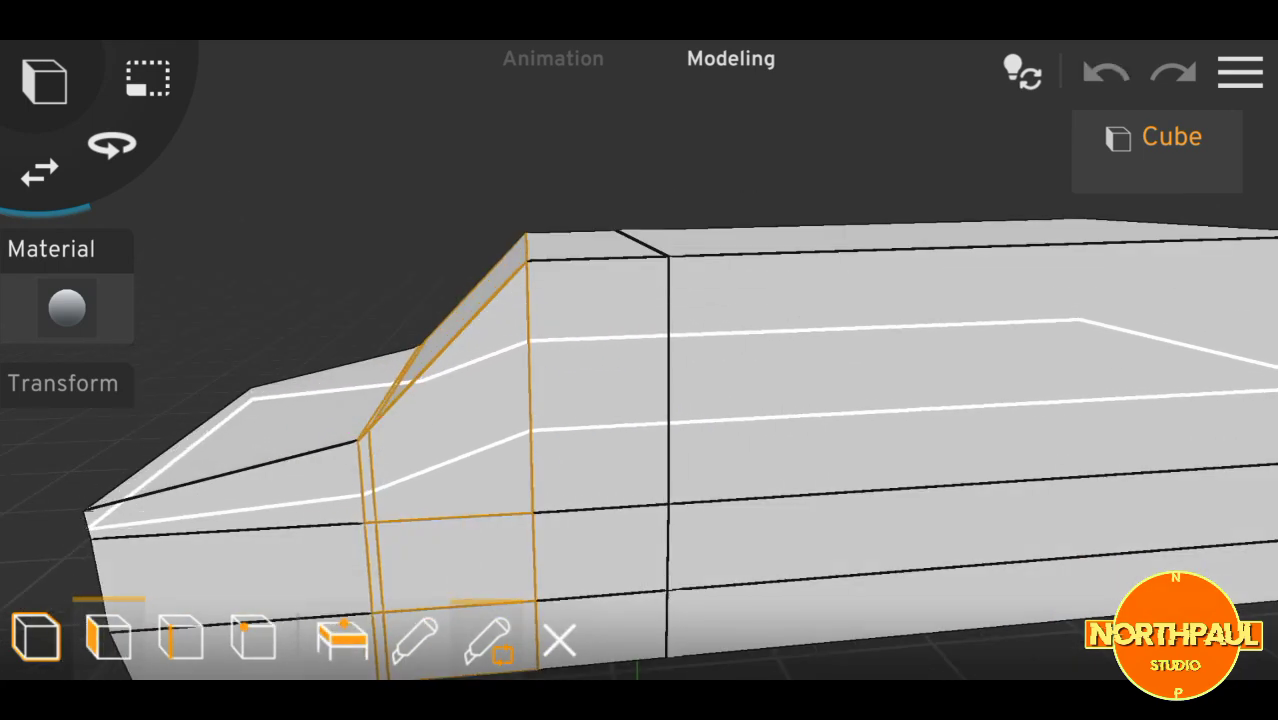
click(253, 637)
Select the windscreen pillar vertices and a side face behind the windscreen
click(108, 637)
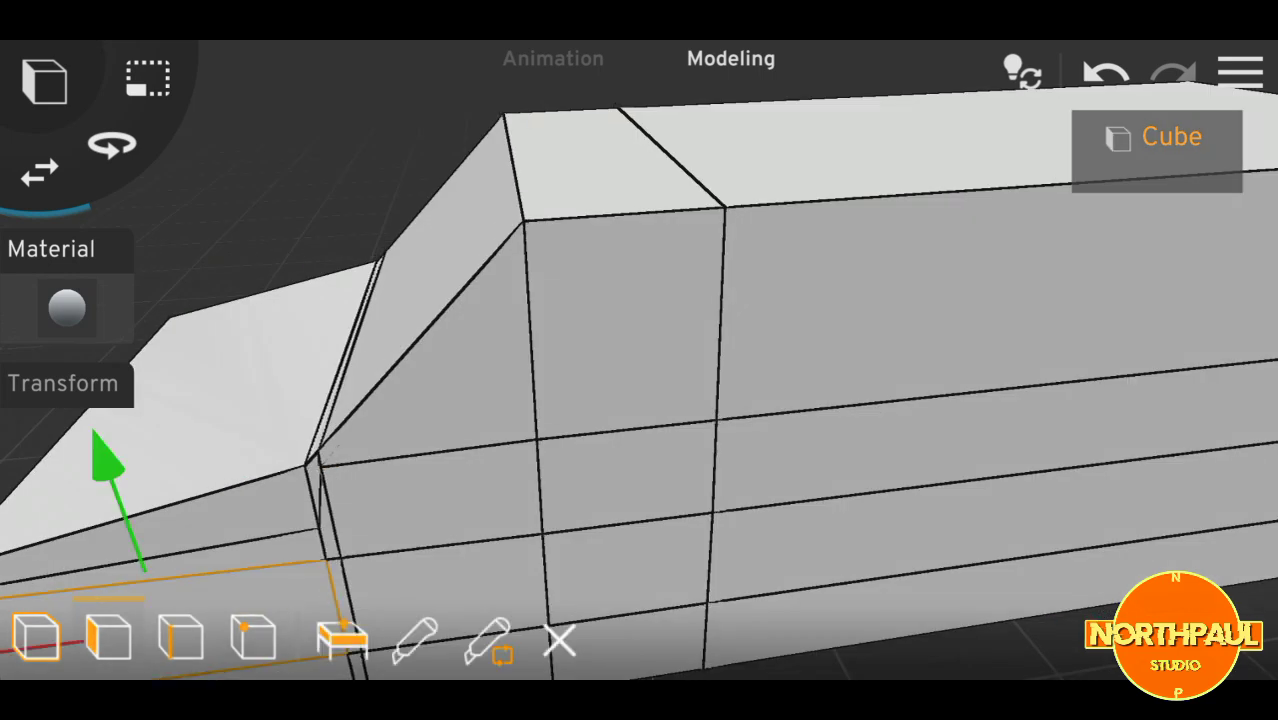
click(253, 637)
click(522, 215)
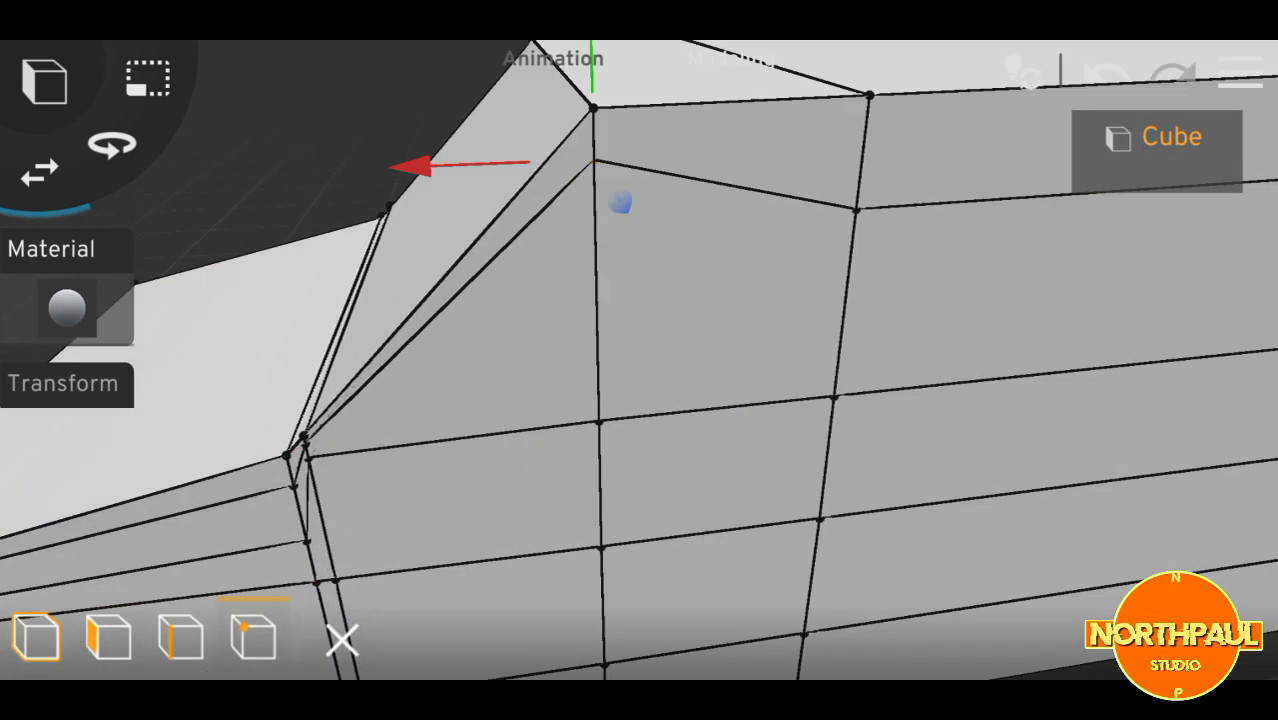
click(856, 208)
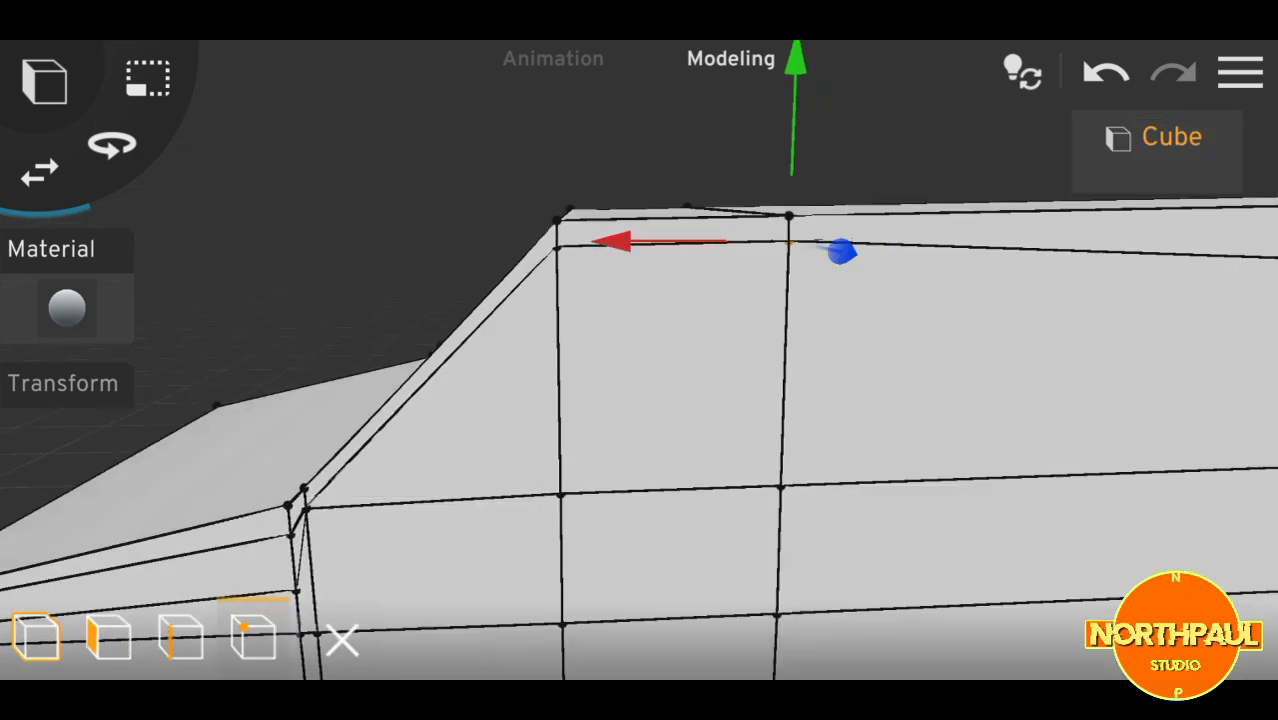
click(690, 310)
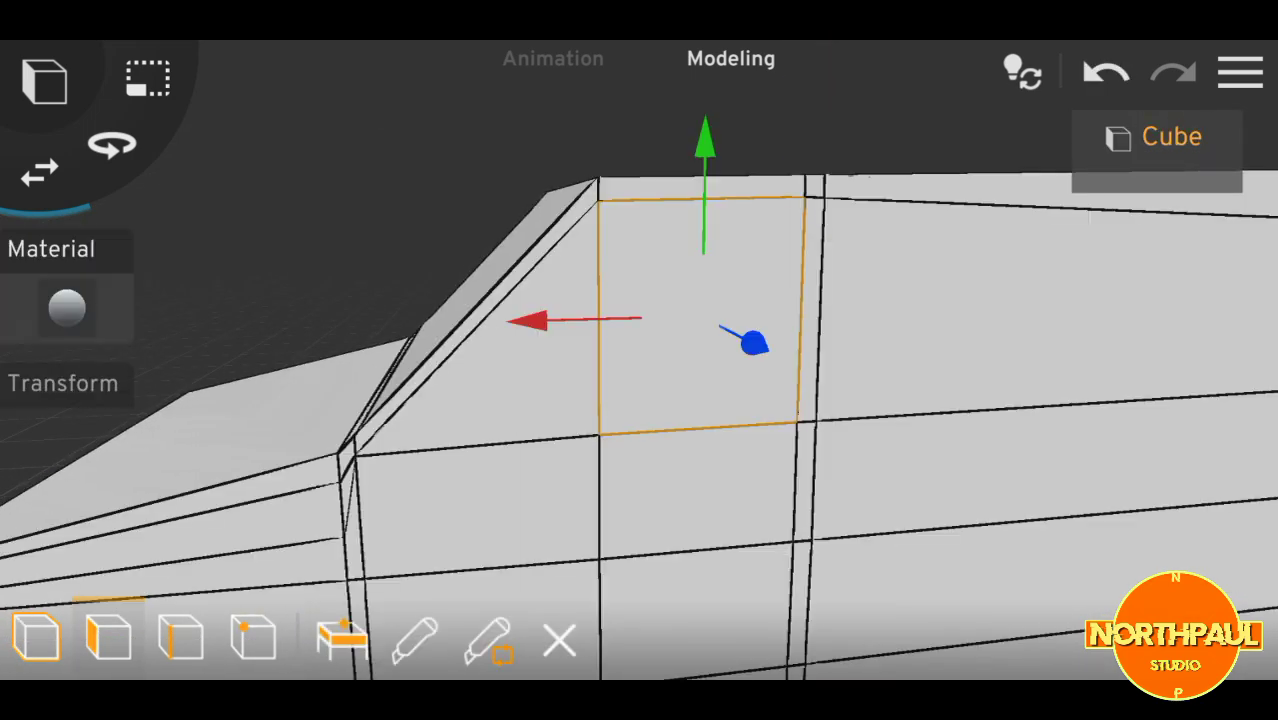
click(1100, 450)
Add an edge loop near the top of the van's front
drag(800, 400, 550, 400)
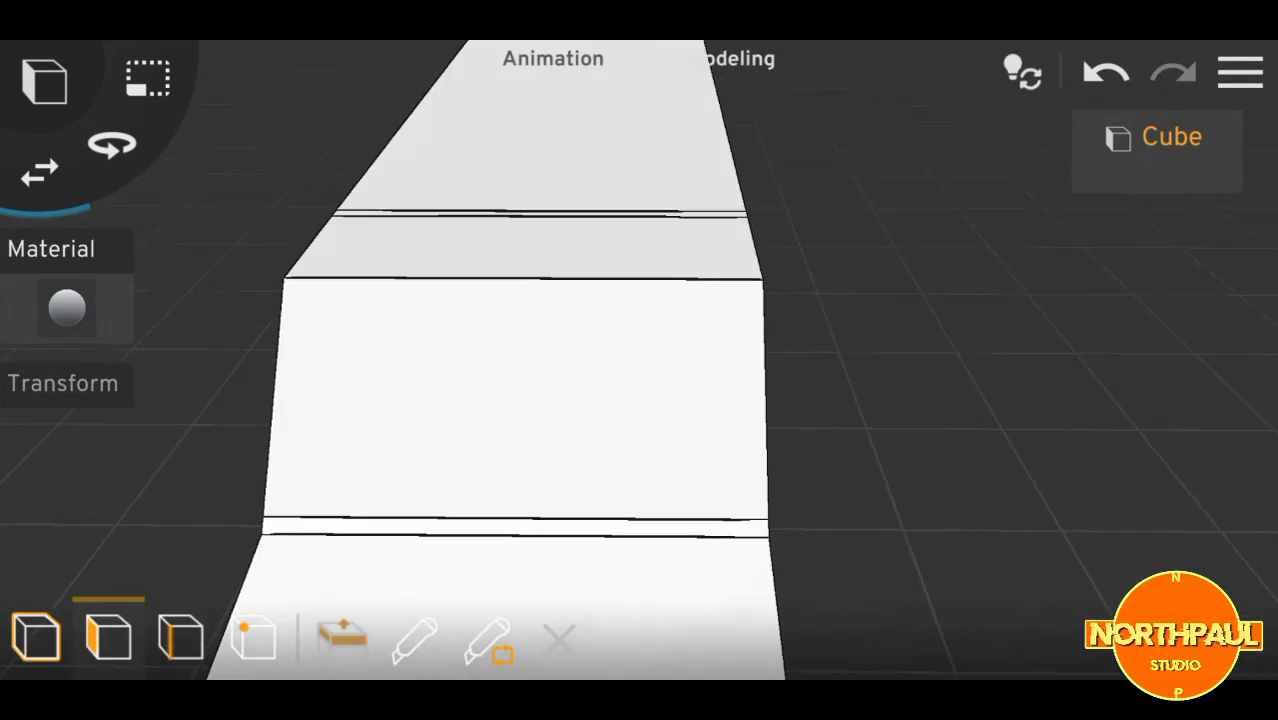
click(515, 285)
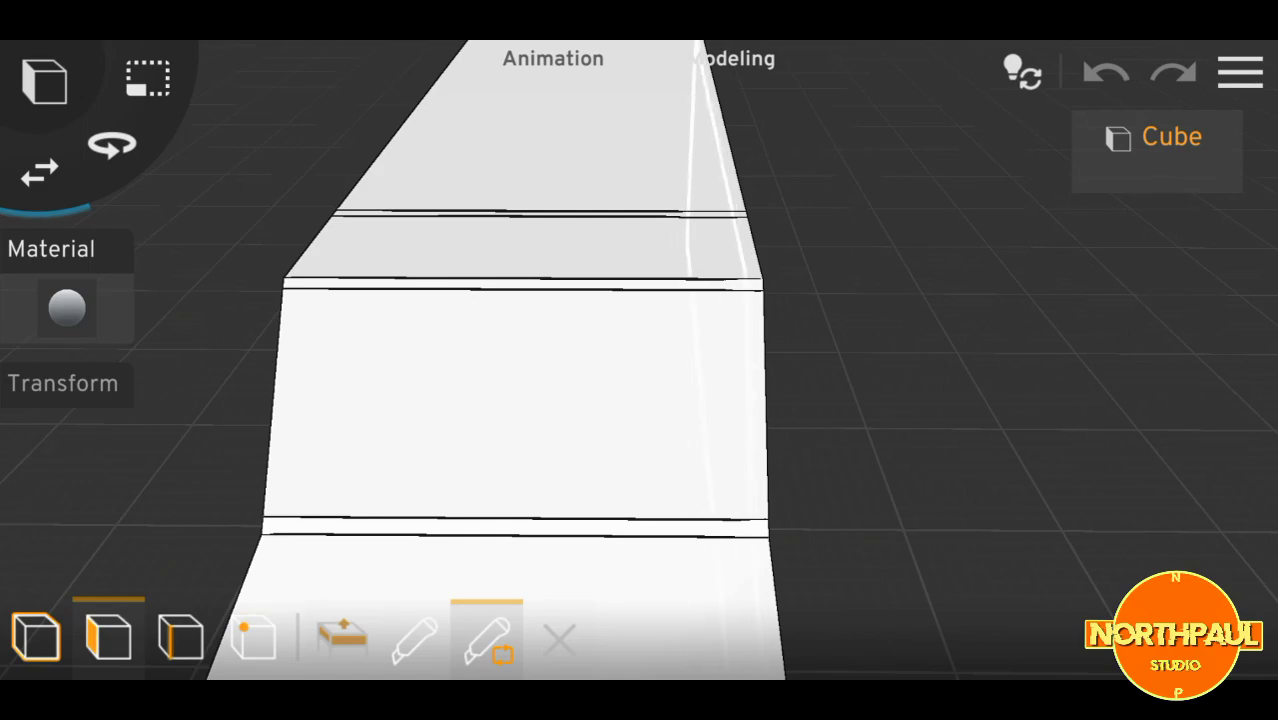
click(650, 400)
Push the cab's side face inward and raise the windscreen pillar vertex
drag(900, 400, 600, 420)
click(700, 450)
drag(795, 425, 770, 420)
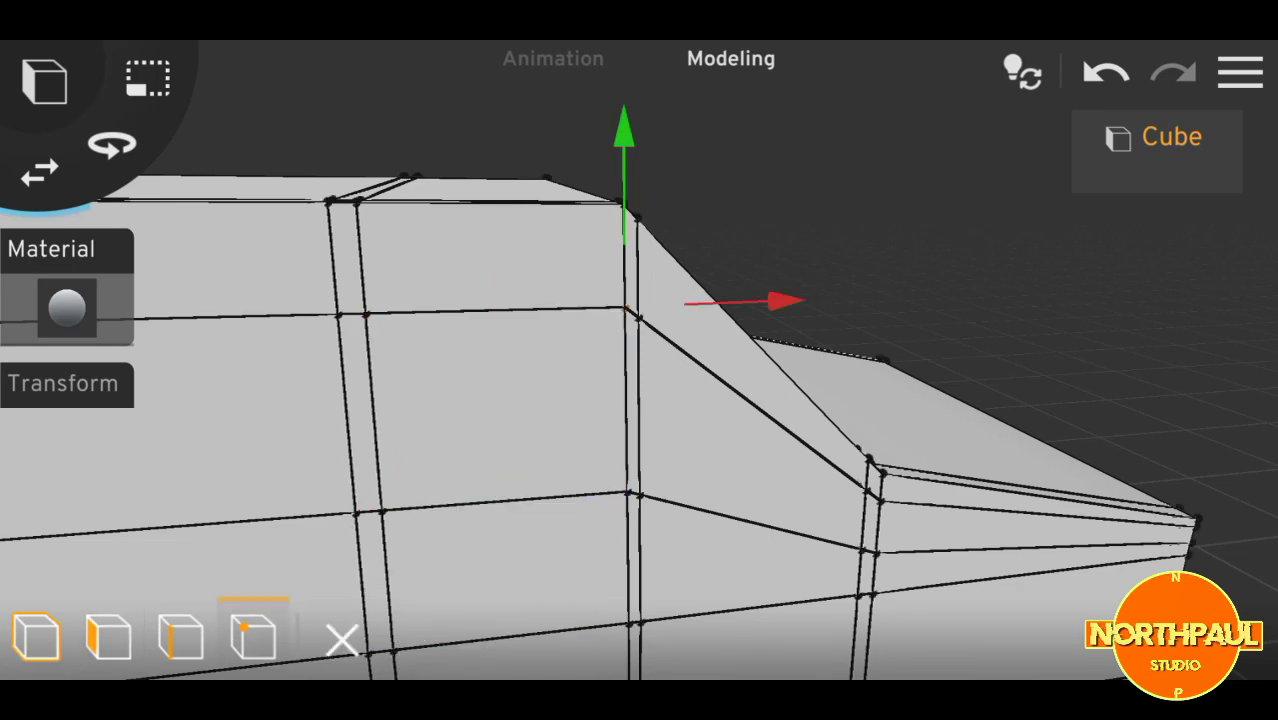
drag(624, 160, 624, 130)
drag(900, 250, 940, 300)
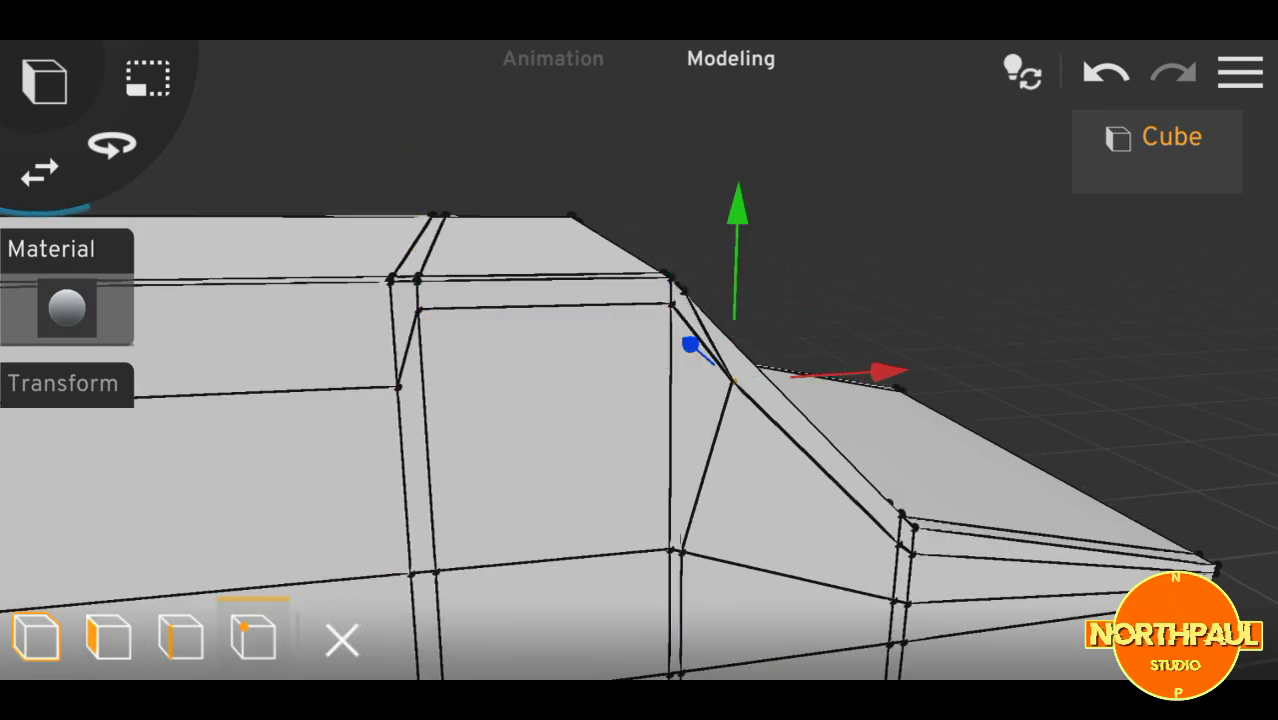
drag(640, 420, 580, 370)
click(866, 520)
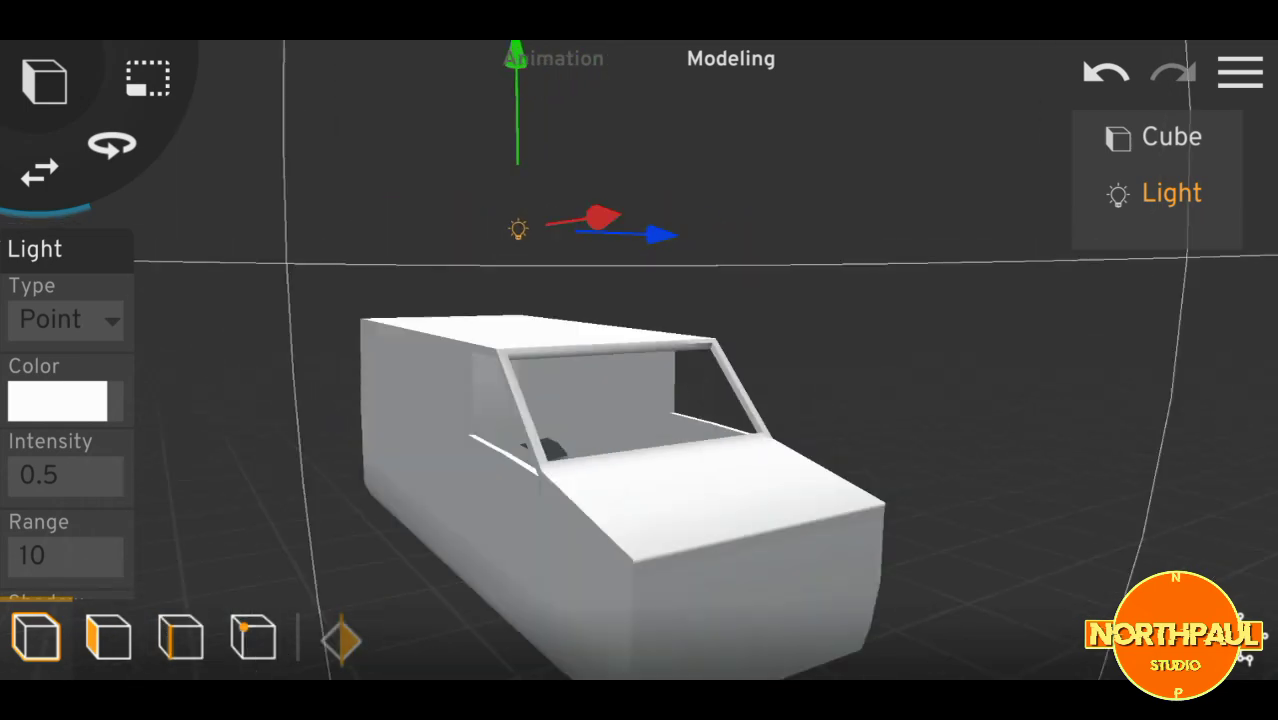
Switch the van body to vertex selection mode
click(253, 637)
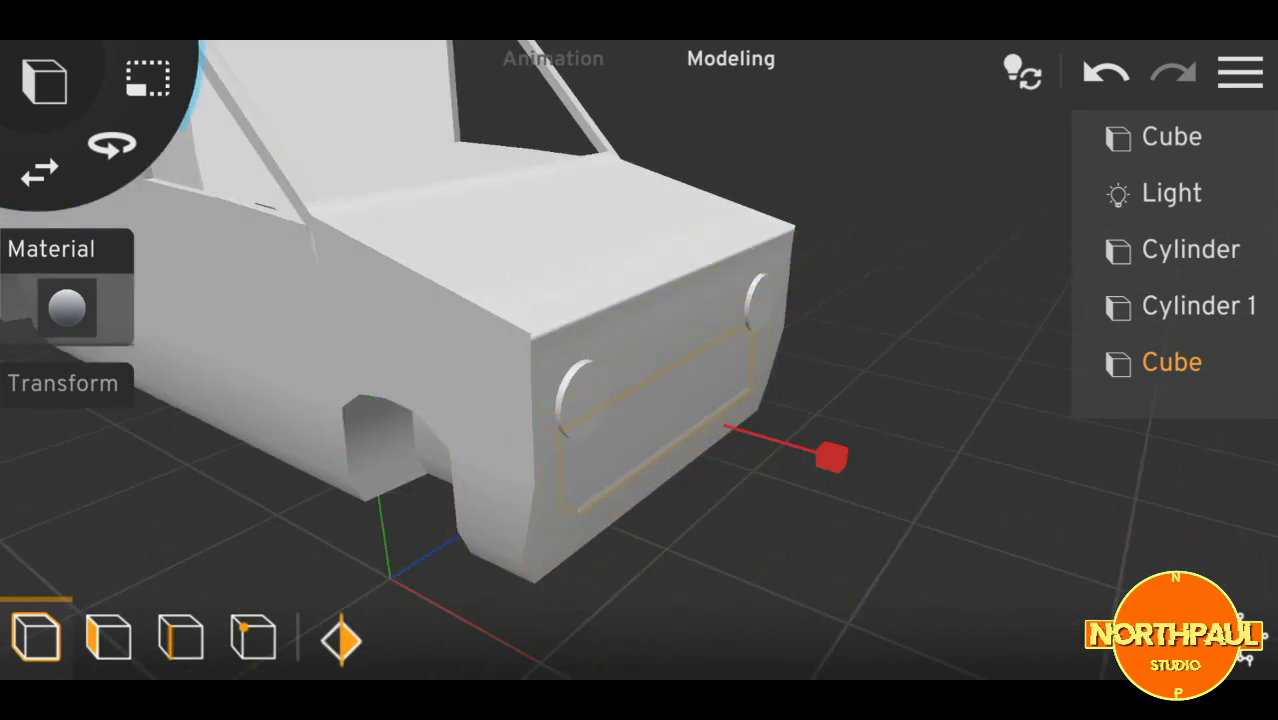
Raise the cube below the grille slightly and select the right headlight cylinder
drag(705, 228, 706, 166)
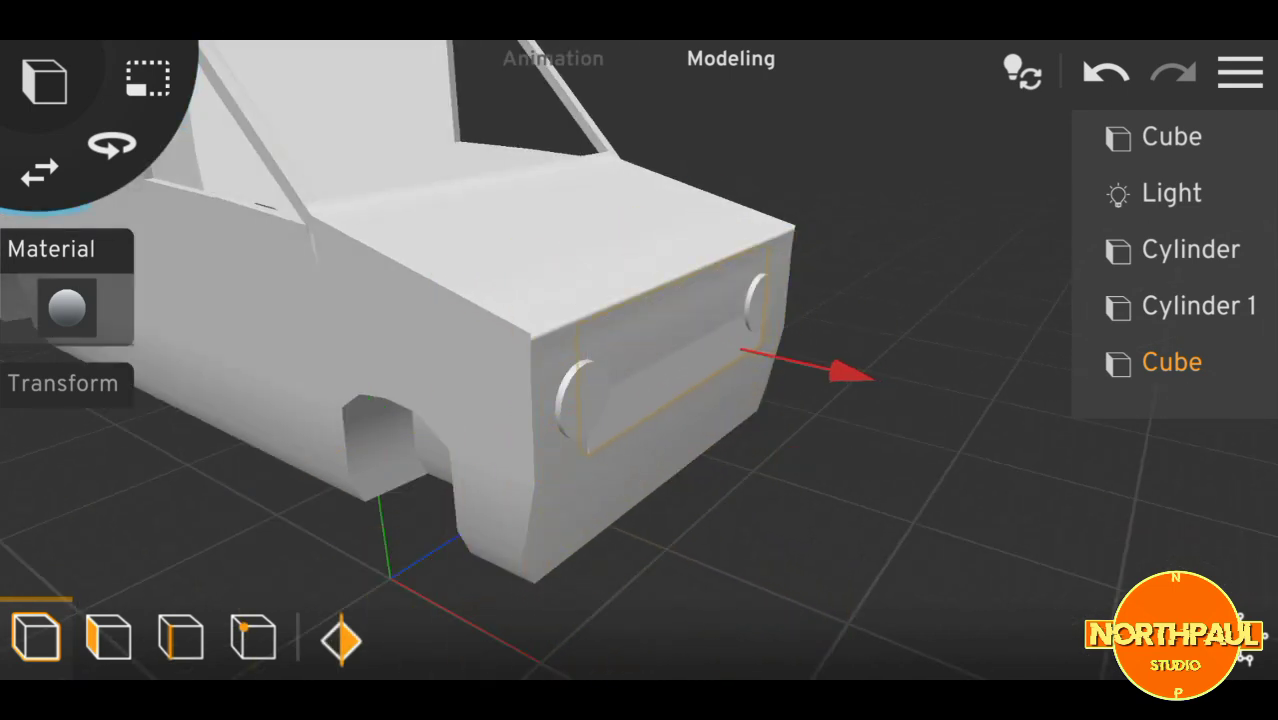
drag(950, 500, 650, 480)
click(499, 371)
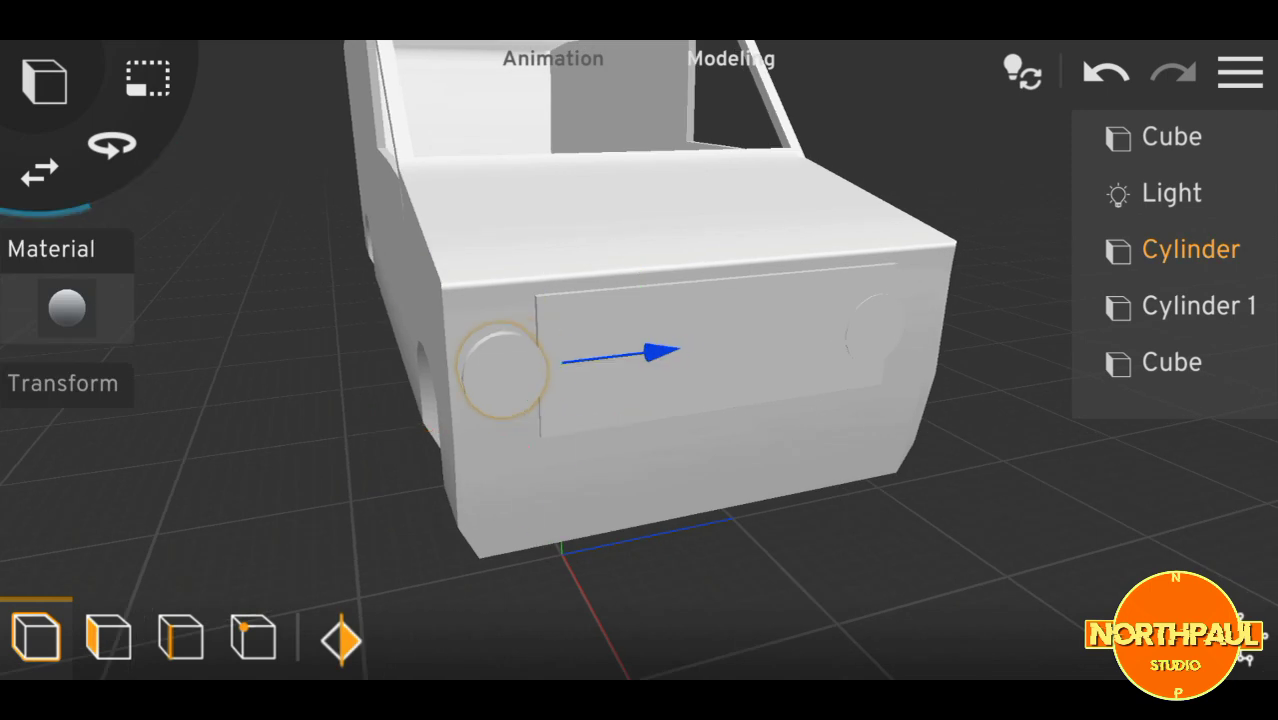
drag(950, 500, 900, 480)
click(848, 345)
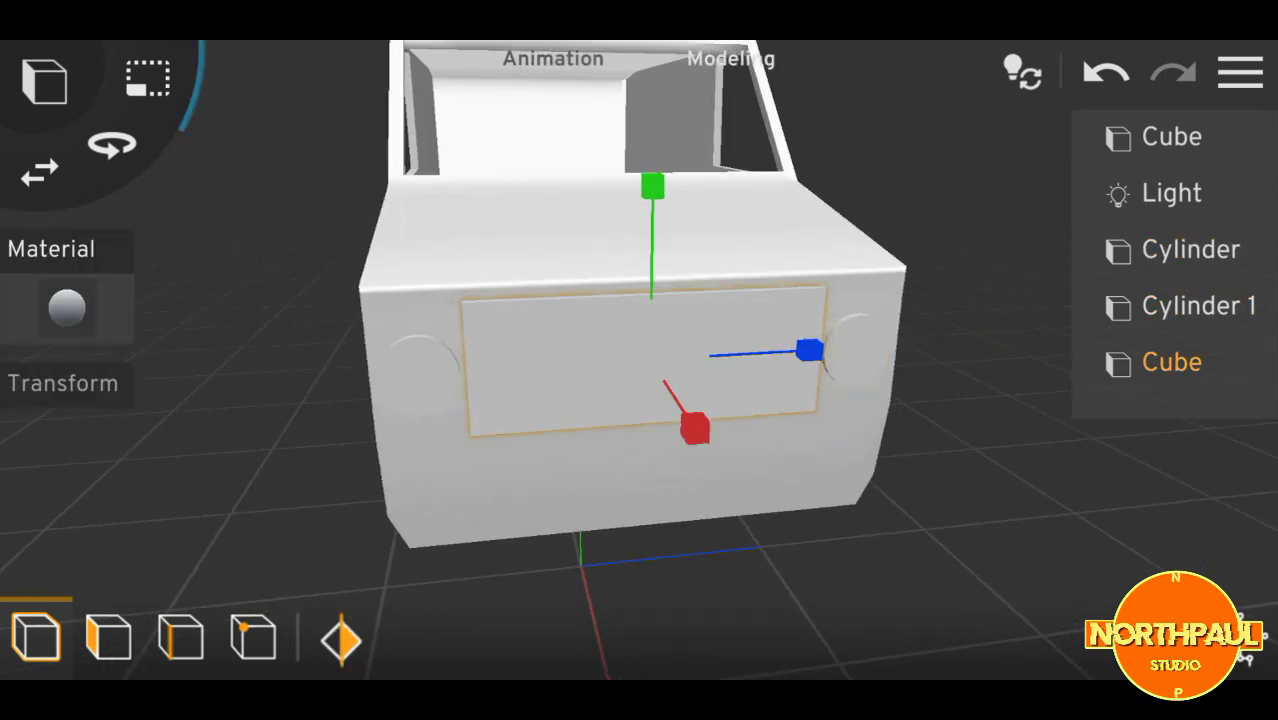
scroll(640, 380, up, 2)
Cut vertical edge loops across the grille panel
click(108, 637)
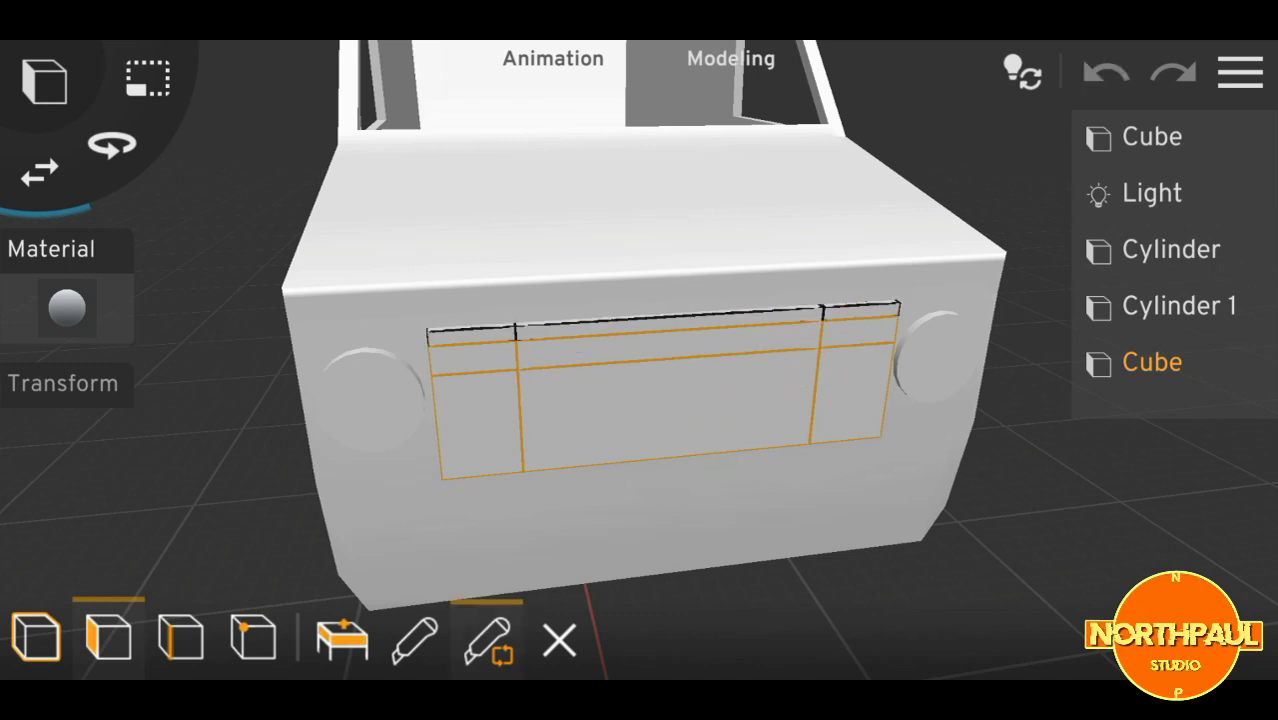
click(628, 400)
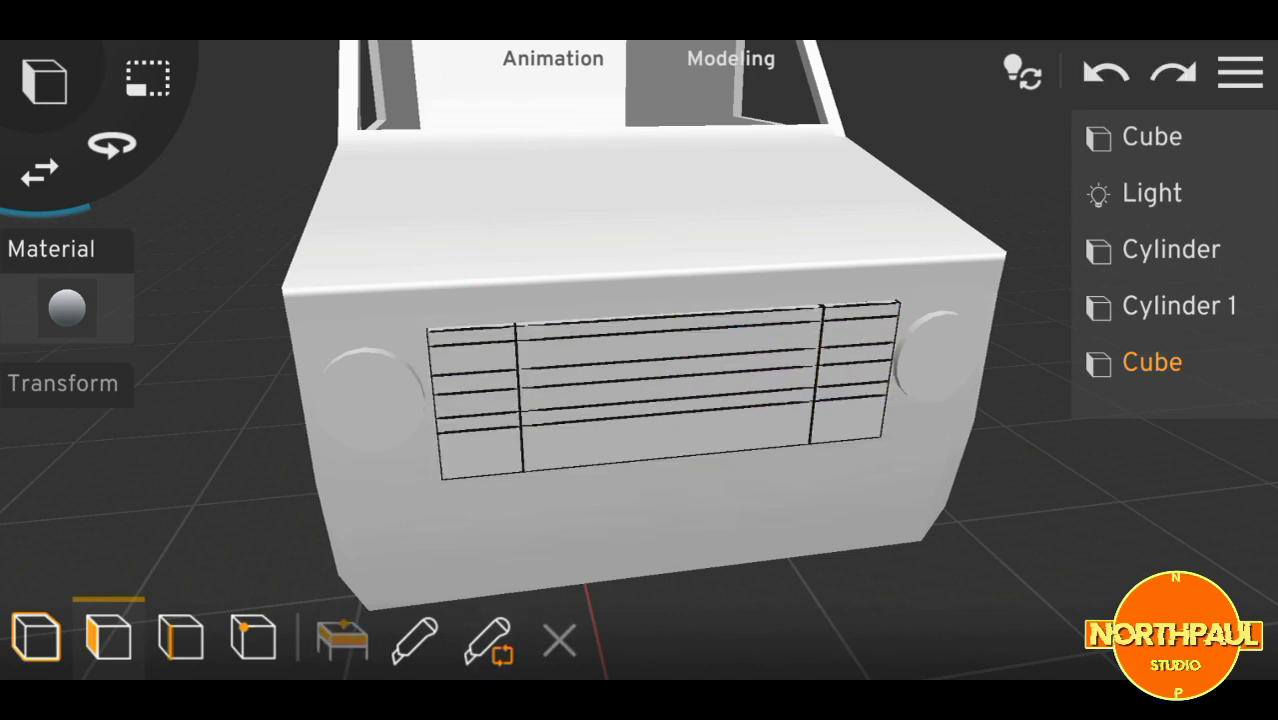
click(341, 637)
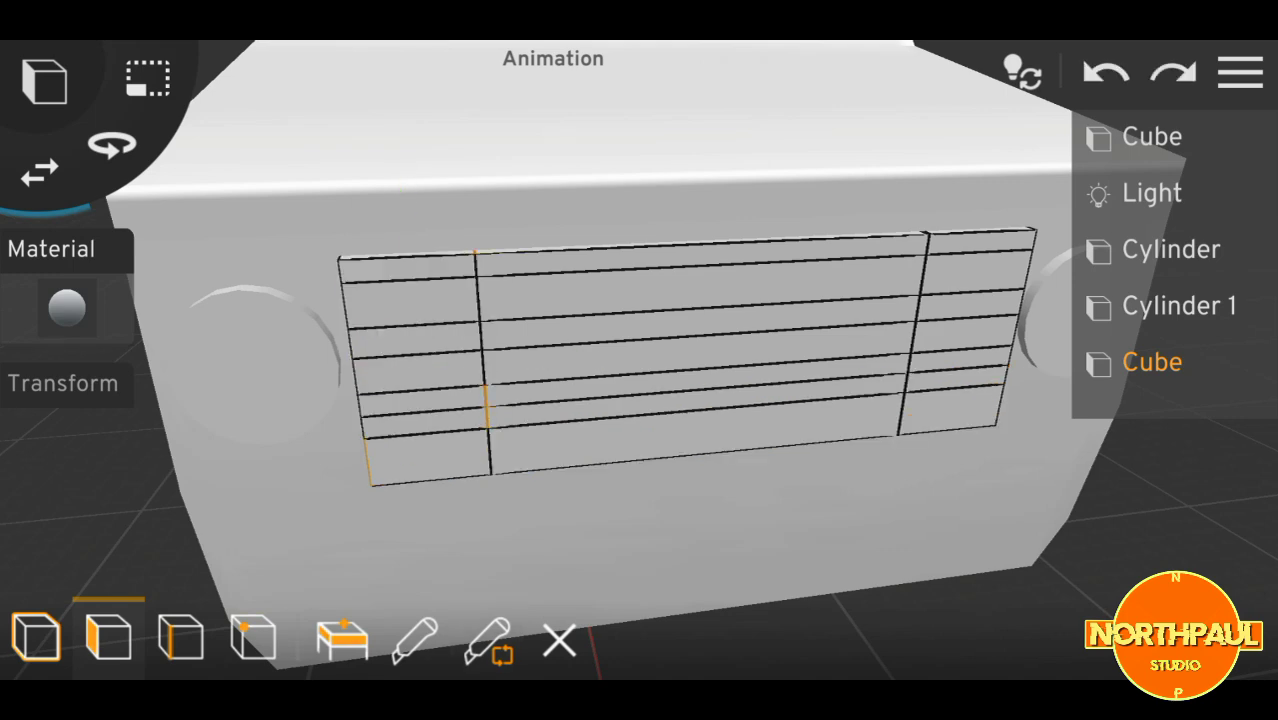
Recess a middle grille strip inward to form the slats
click(700, 330)
click(695, 440)
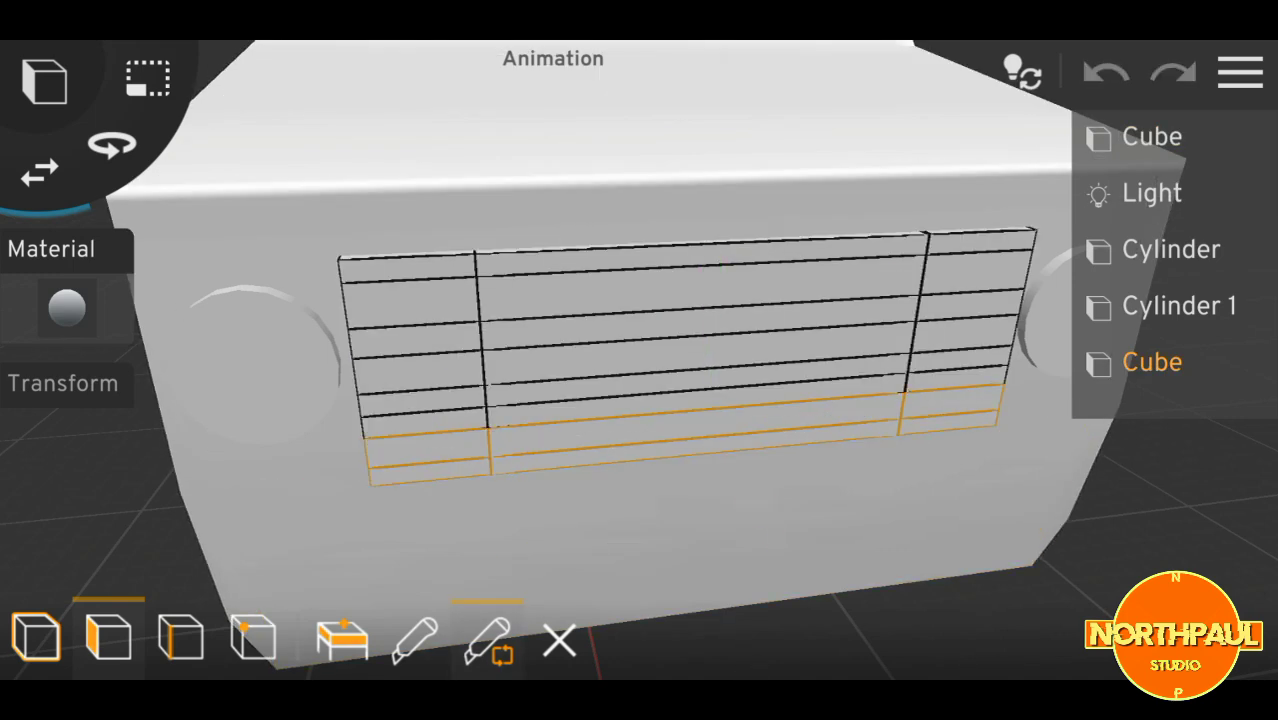
click(700, 262)
click(700, 282)
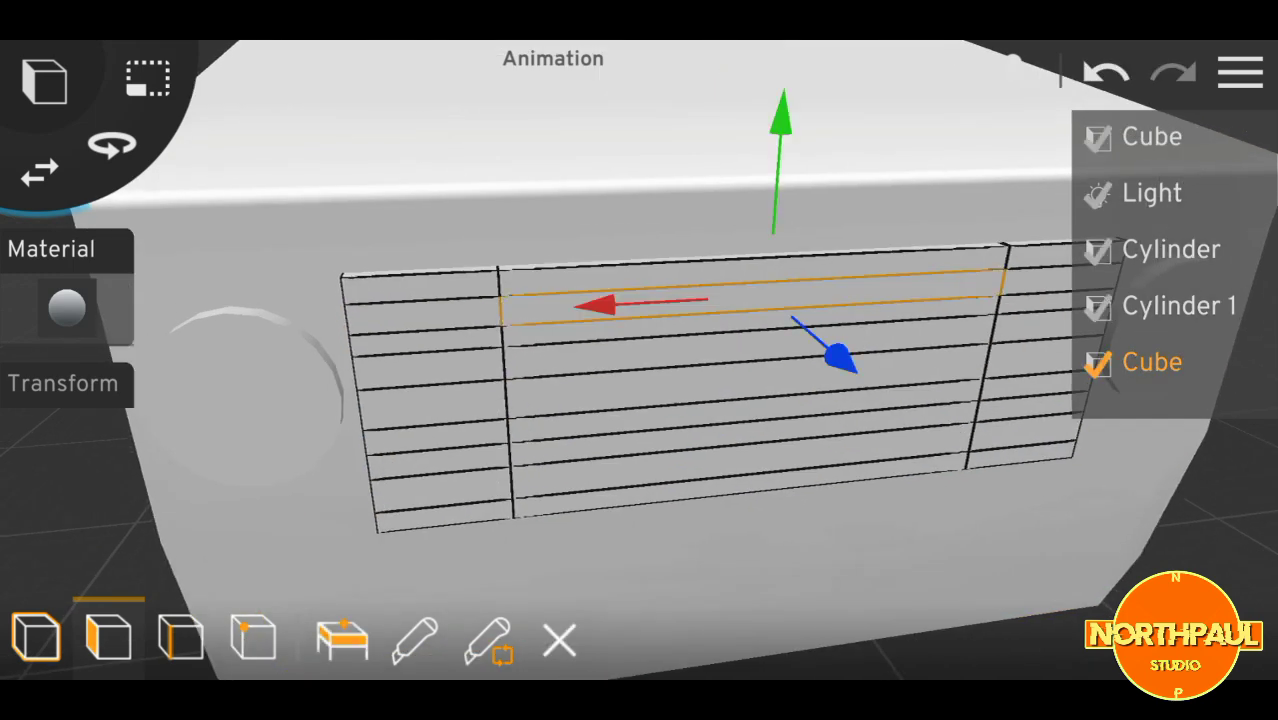
mouse_move(700, 450)
mouse_down()
mouse_move(850, 430)
mouse_move(800, 440)
mouse_up()
click(1000, 560)
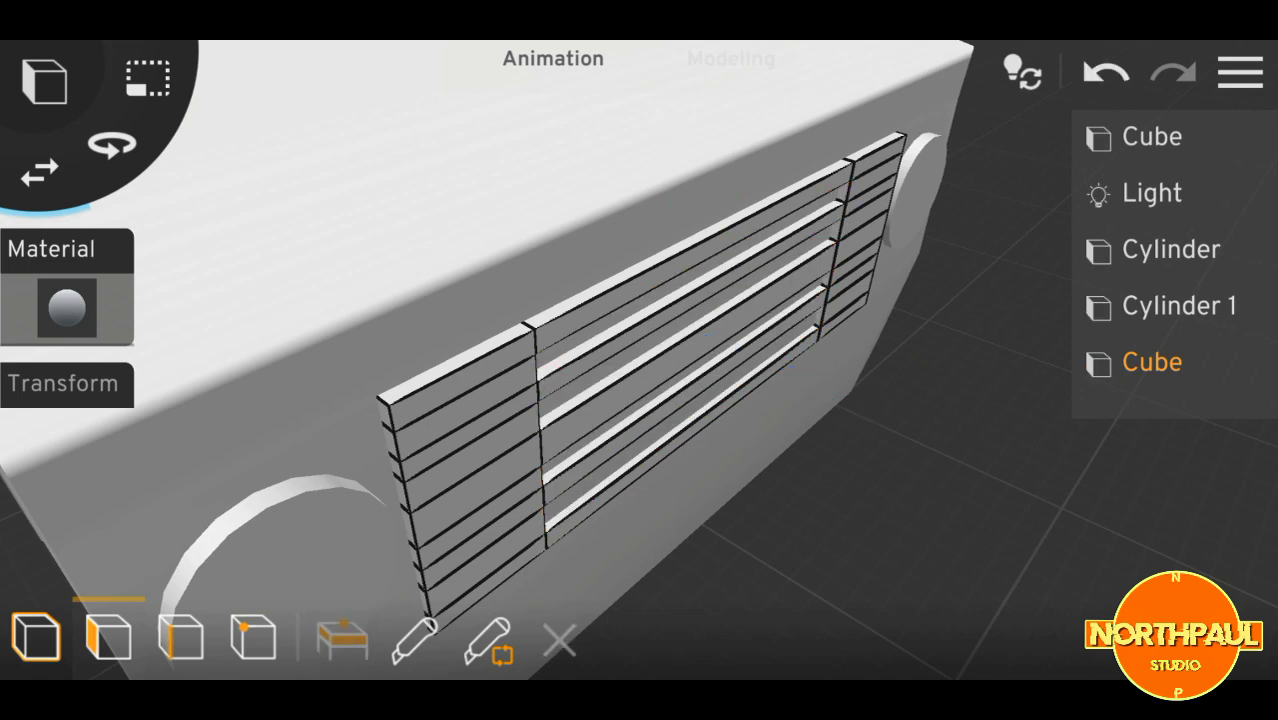
Inspect the finished grille from an angle toward the van's front-left corner
mouse_move(600, 450)
mouse_down()
mouse_move(700, 430)
mouse_move(800, 440)
mouse_up()
click(630, 350)
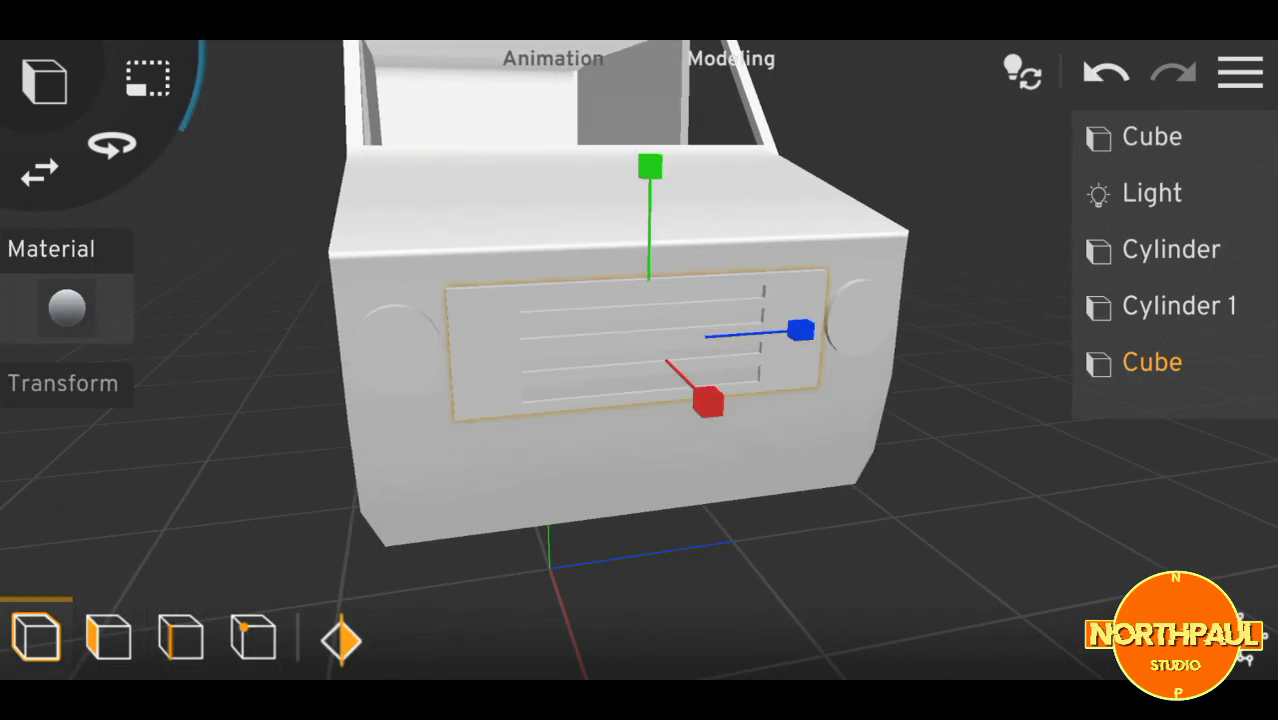
click(1000, 560)
drag(700, 450, 800, 440)
Check the left and right headlights from both front corners of the van
click(550, 460)
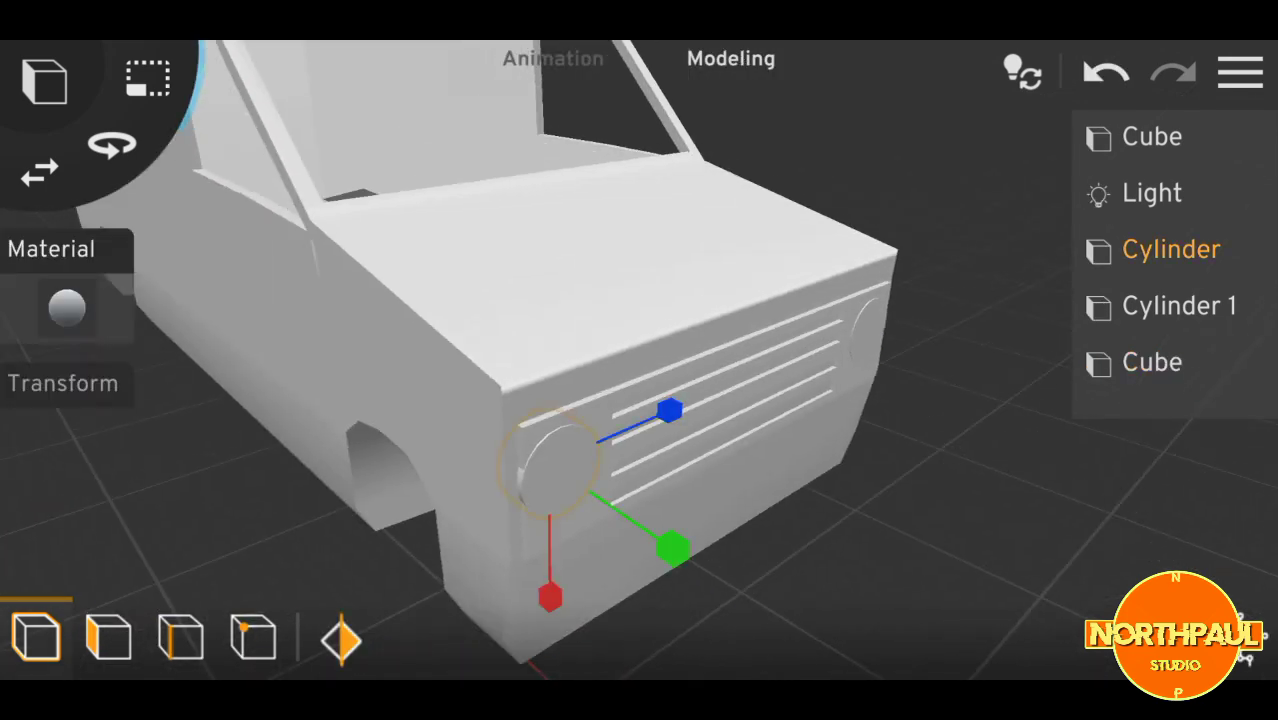
mouse_move(700, 450)
mouse_down()
mouse_move(800, 440)
mouse_move(600, 460)
mouse_up()
click(1000, 560)
click(810, 375)
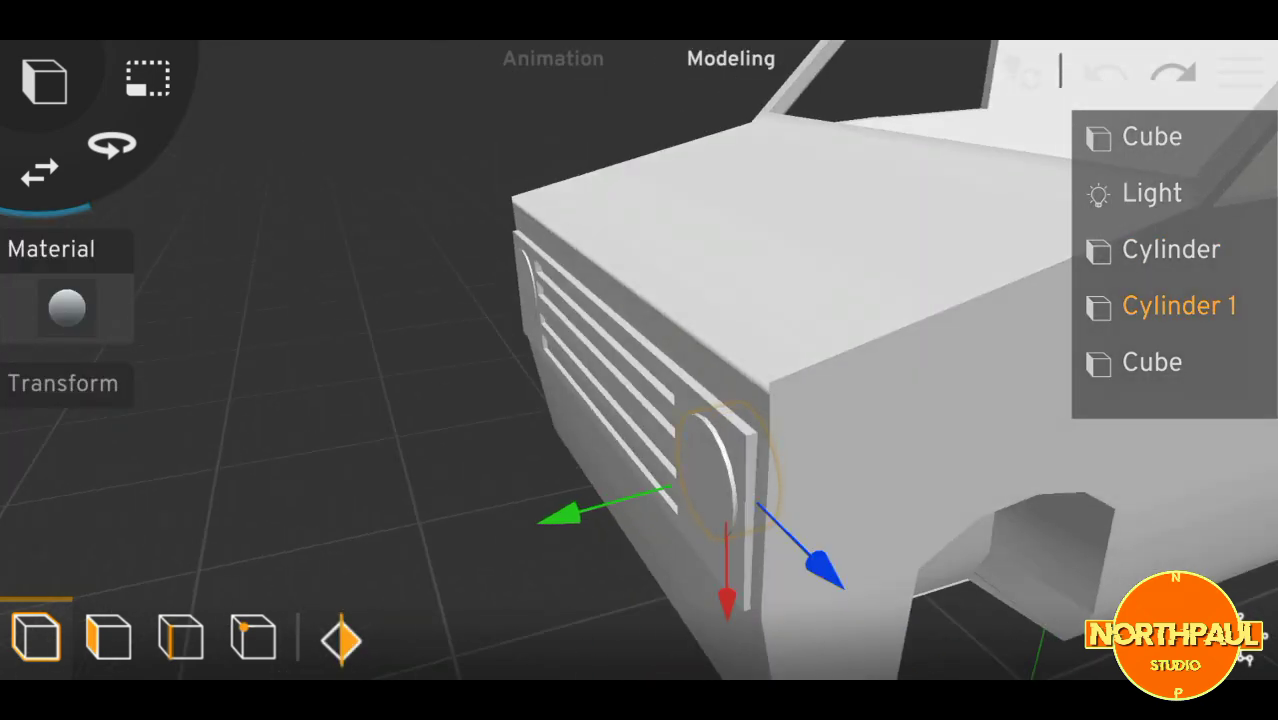
drag(800, 420, 600, 460)
Add a new cube to the scene for the front bumper
click(44, 80)
click(57, 186)
drag(700, 450, 800, 440)
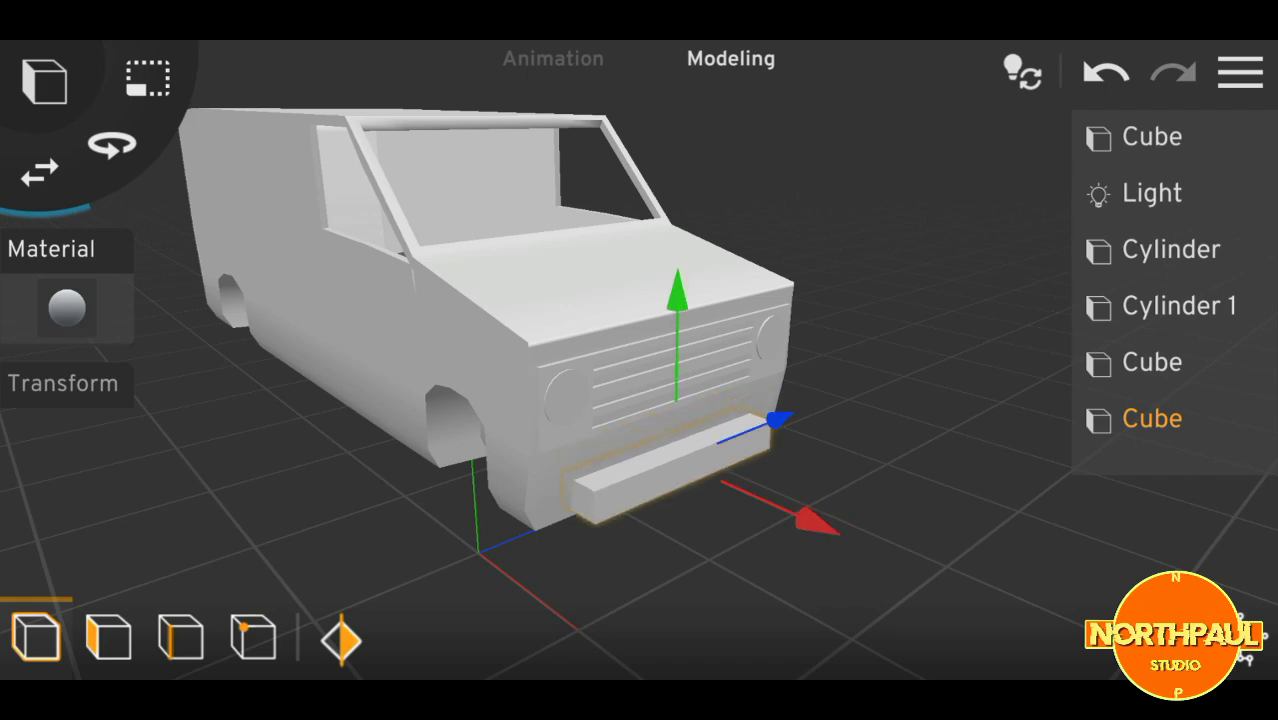
Push the bumper bar back snug beneath the grille, then reselect the van's main body
drag(640, 420, 560, 480)
mouse_move(700, 400)
mouse_down()
mouse_move(500, 420)
mouse_move(700, 400)
mouse_move(760, 420)
mouse_move(560, 420)
mouse_up()
click(676, 533)
click(605, 480)
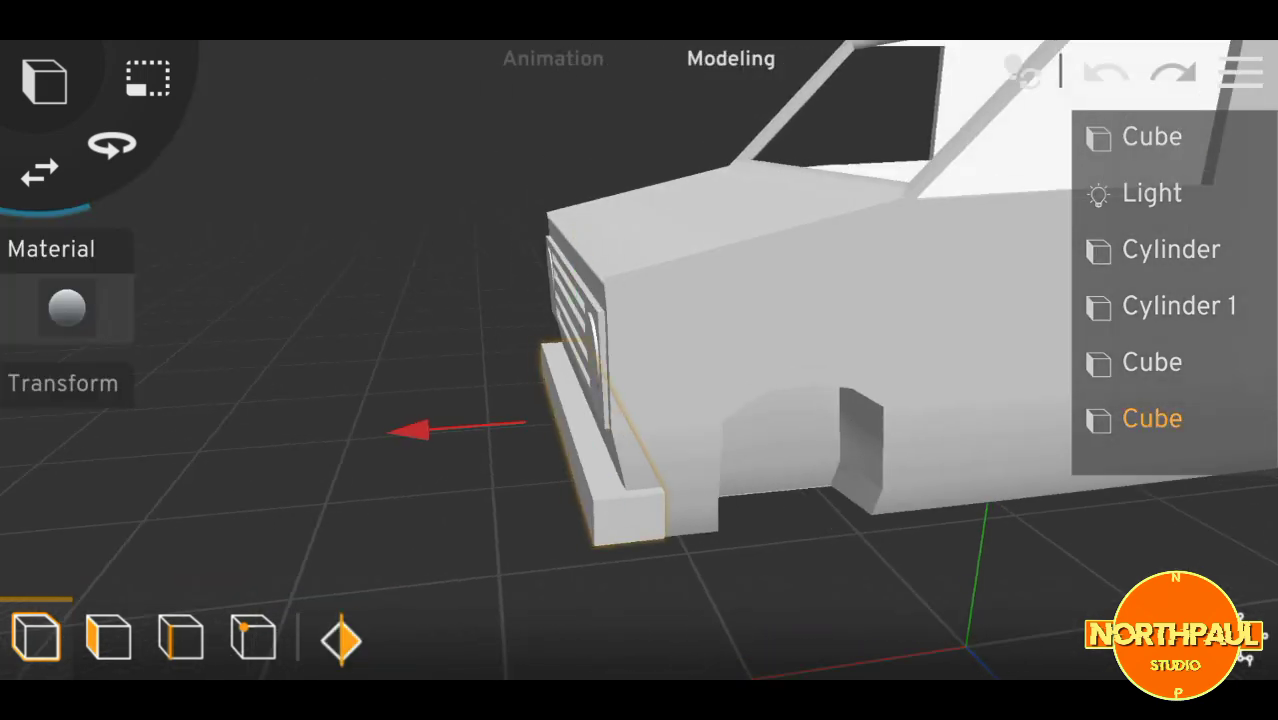
drag(700, 400, 600, 420)
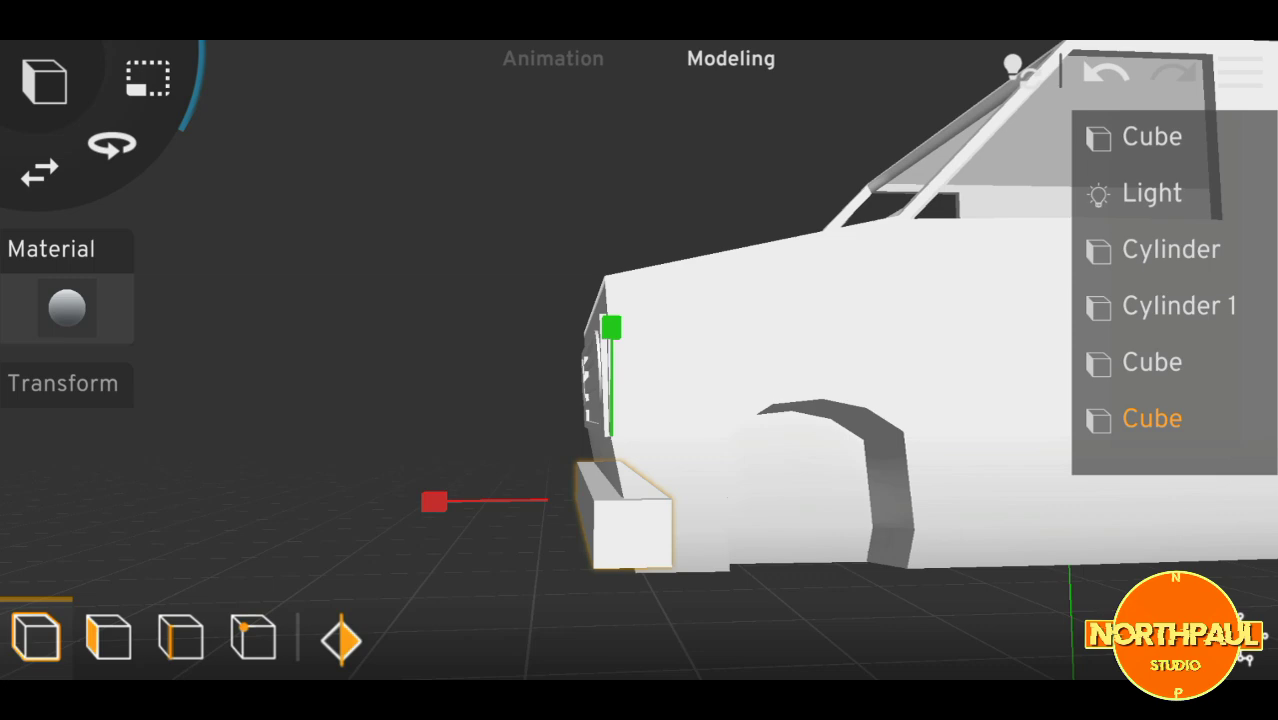
drag(500, 300, 760, 340)
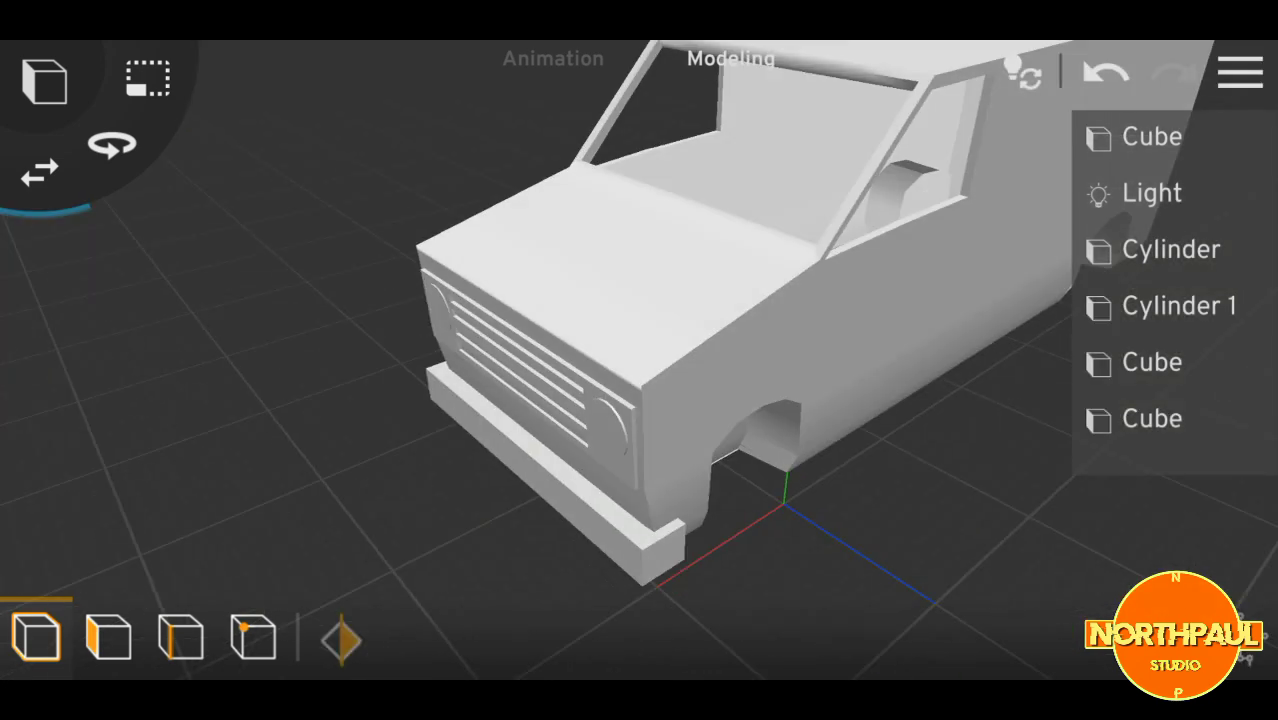
click(1240, 72)
click(1240, 72)
drag(600, 400, 800, 400)
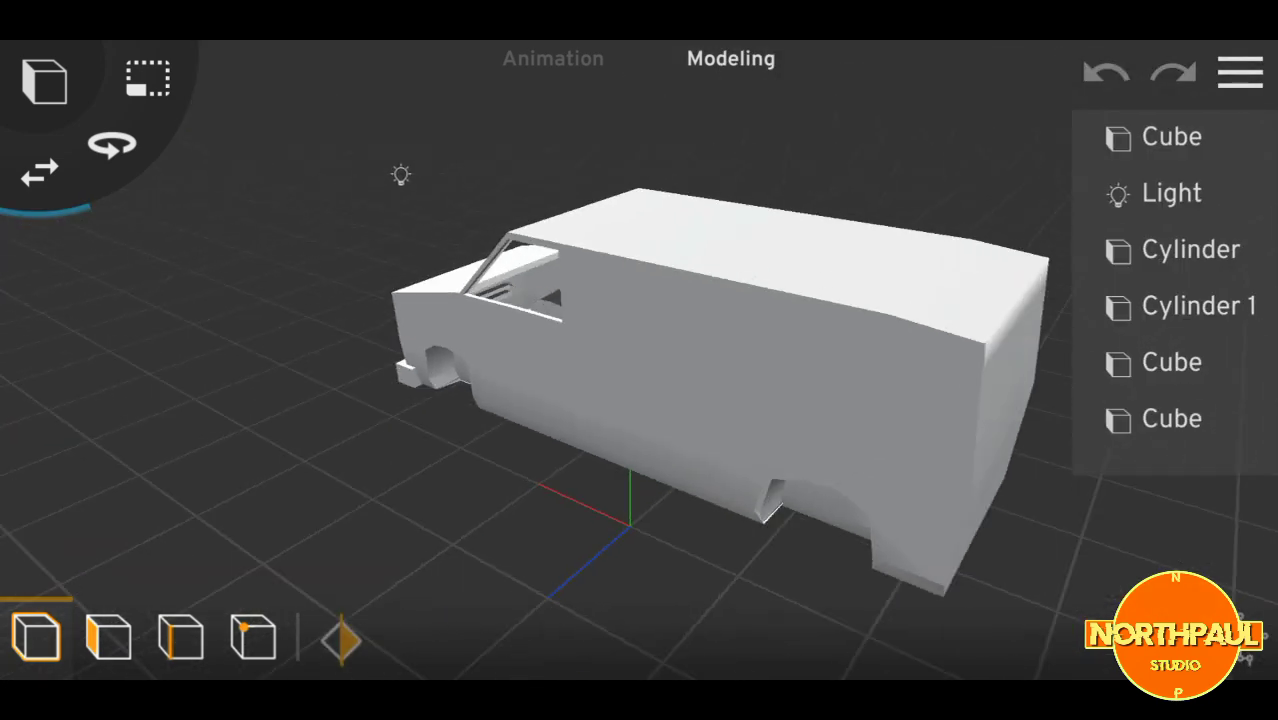
Delete the van body's rear faces to open up its back
click(1170, 137)
click(108, 637)
mouse_move(700, 400)
mouse_down()
mouse_move(550, 400)
mouse_move(750, 400)
mouse_up()
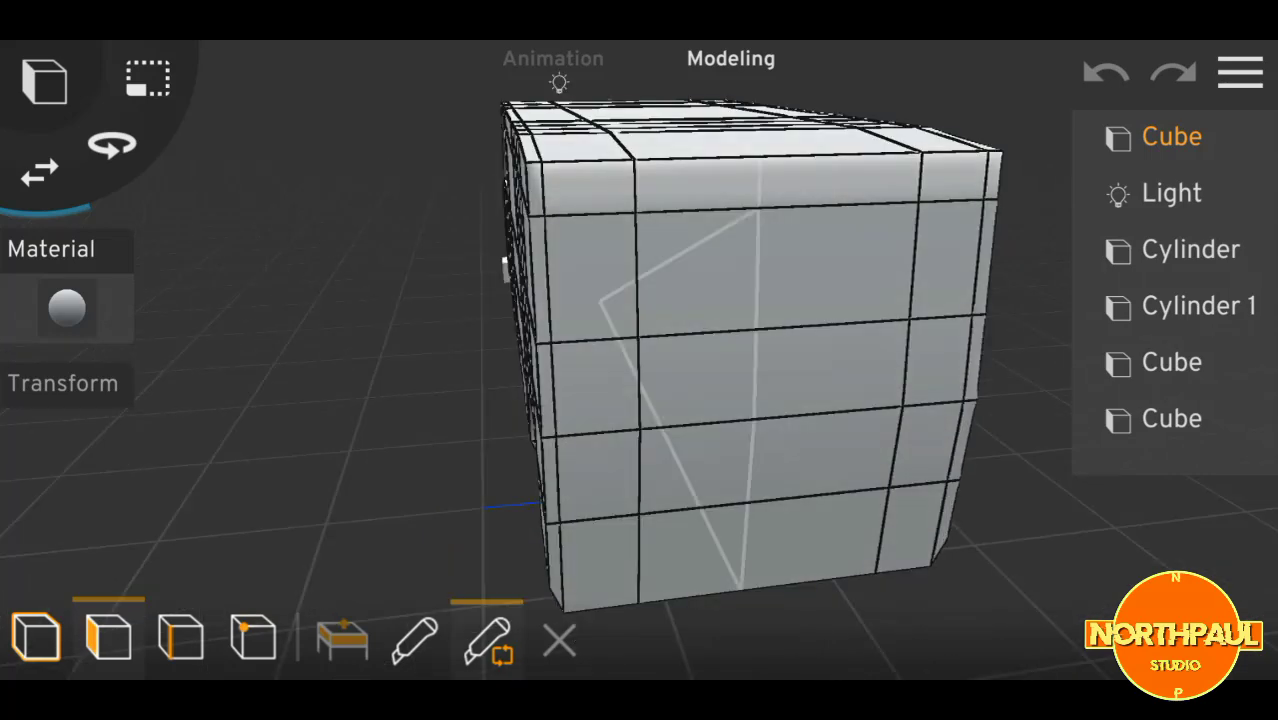
click(695, 290)
click(615, 350)
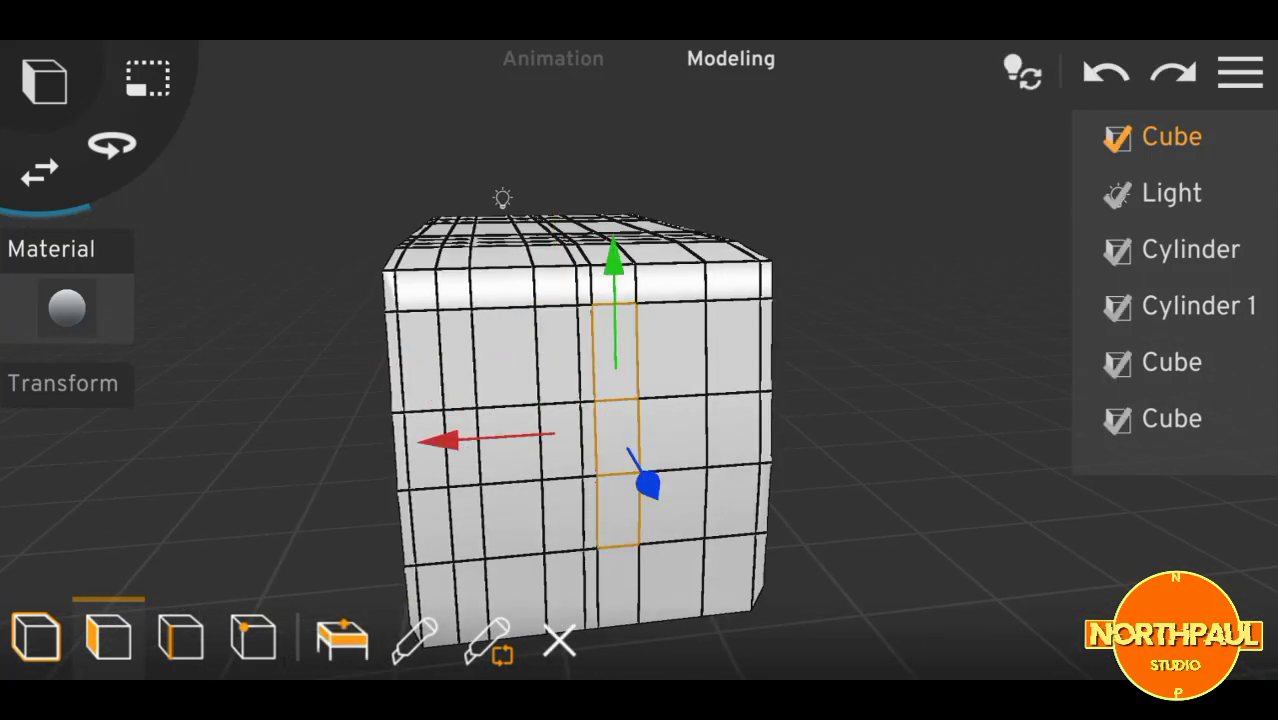
mouse_move(700, 400)
mouse_down()
mouse_move(600, 400)
mouse_move(700, 420)
mouse_move(550, 400)
mouse_move(750, 420)
mouse_up()
click(900, 520)
click(1170, 137)
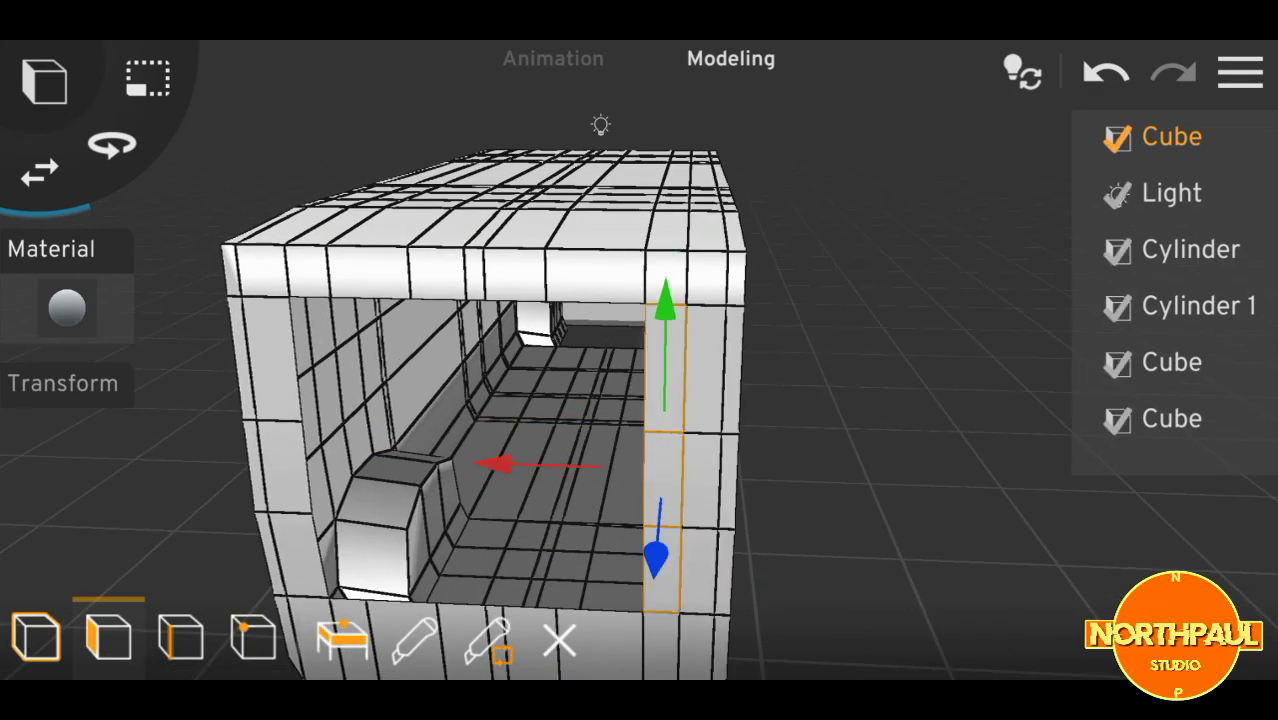
click(900, 520)
Select faces on the rear pillars and the top edge of the opening
mouse_move(600, 400)
mouse_down()
mouse_move(750, 400)
mouse_move(600, 400)
mouse_up()
click(552, 365)
click(700, 200)
click(553, 443)
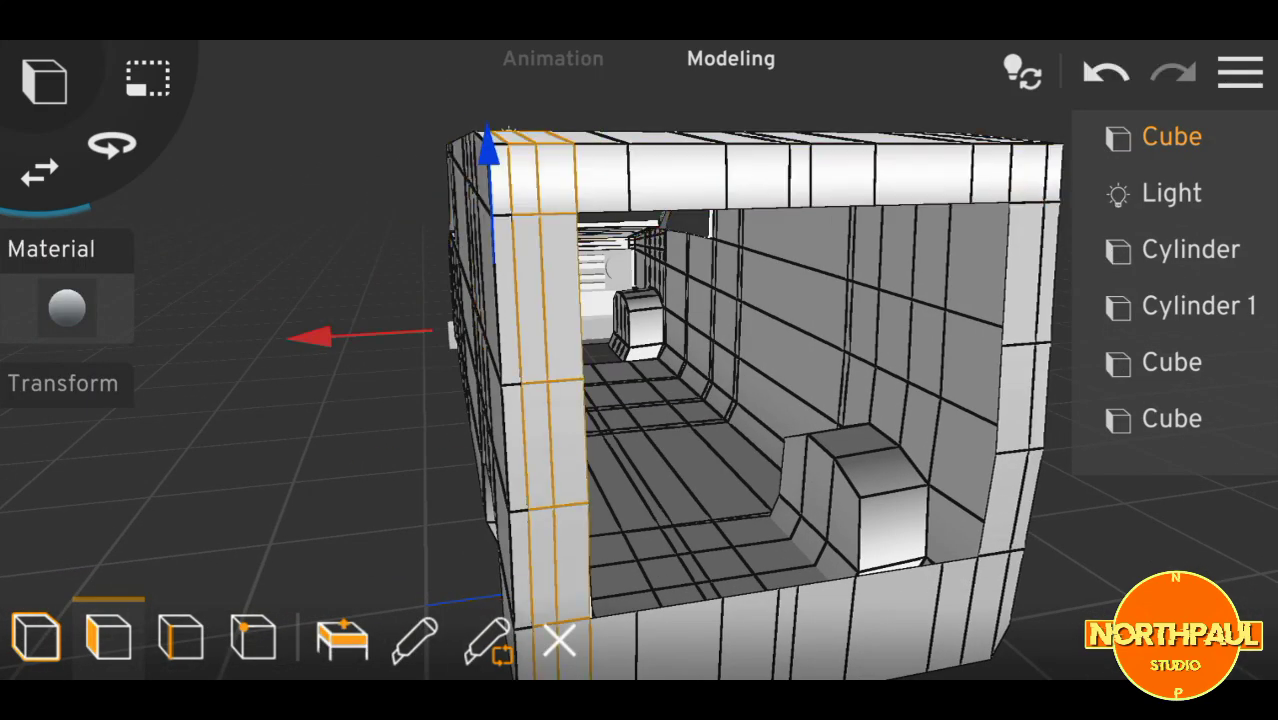
drag(800, 400, 650, 400)
click(900, 600)
drag(800, 400, 600, 400)
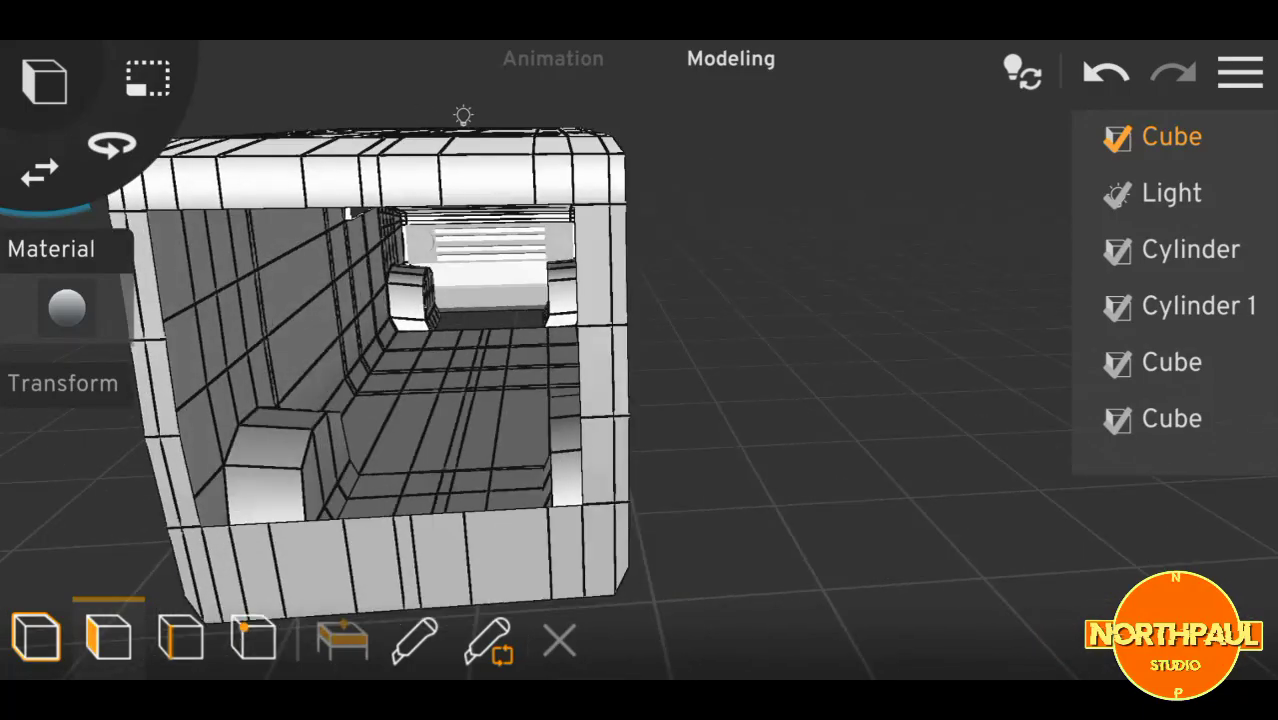
scroll(640, 400, up, 3)
Select the row of top rear beam faces, then exit the body's edit mode
click(405, 307)
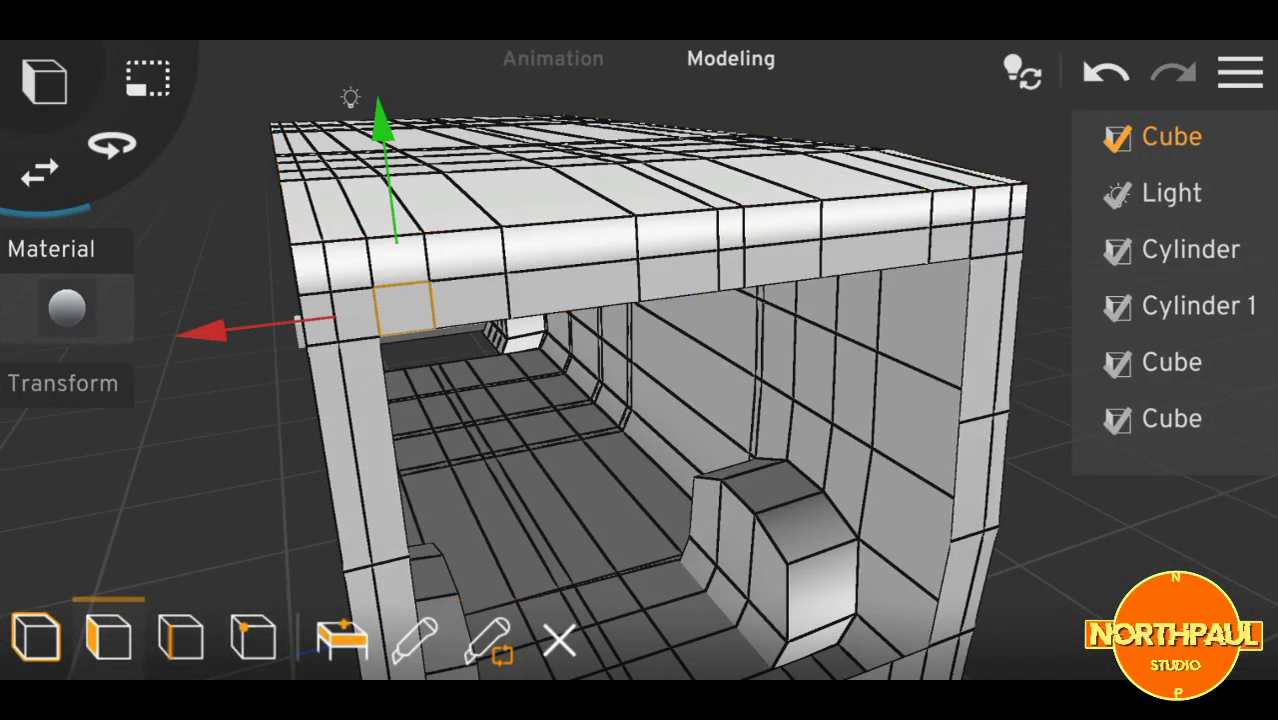
drag(700, 420, 600, 400)
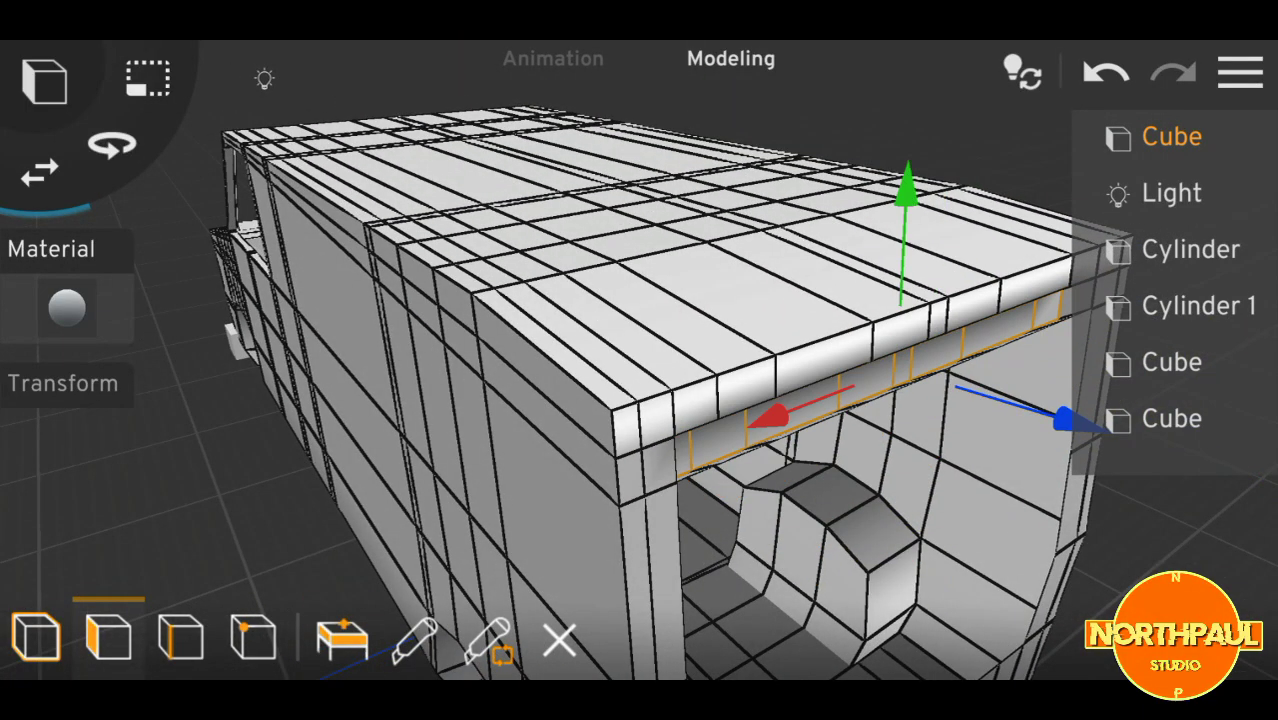
click(1105, 72)
click(1172, 72)
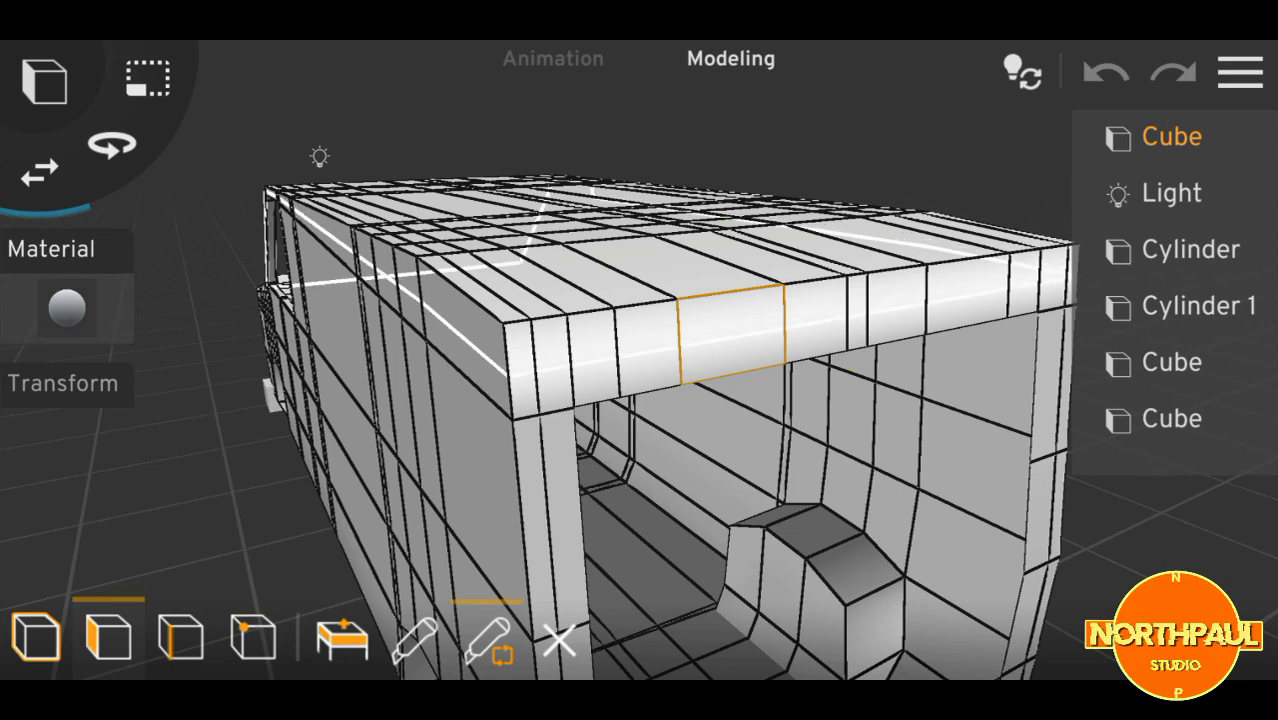
click(342, 636)
drag(700, 500, 640, 470)
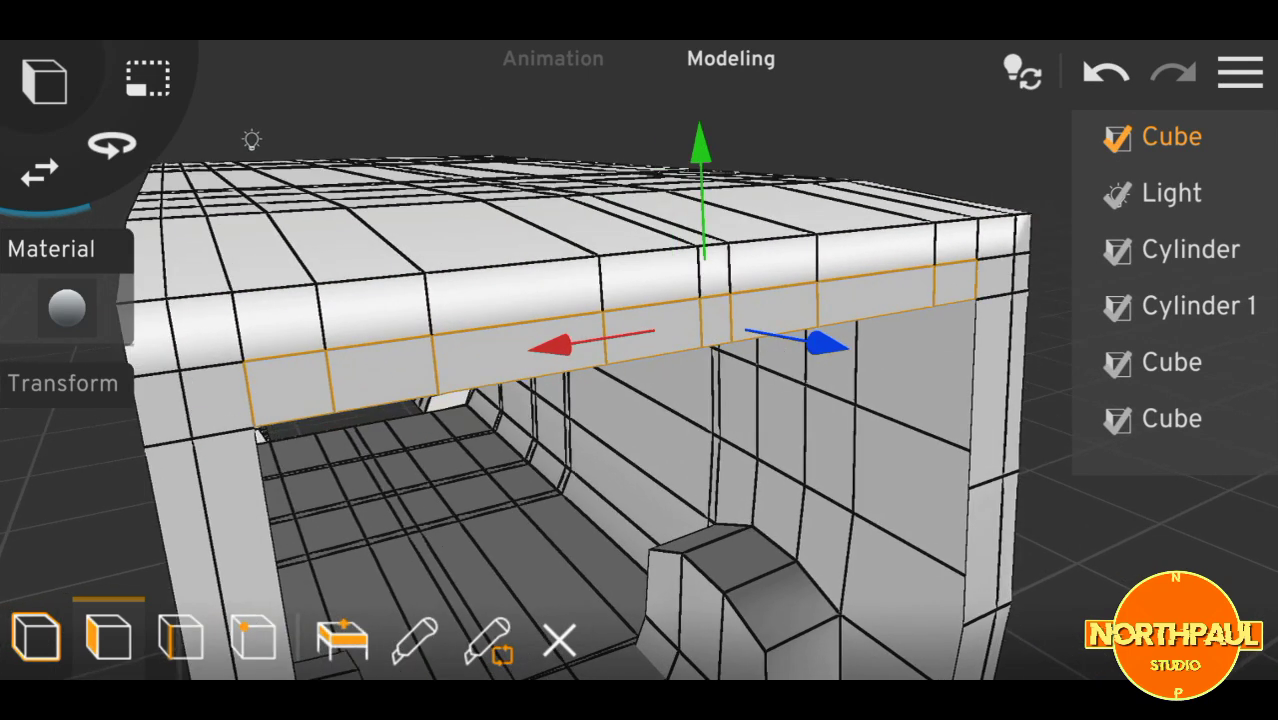
click(45, 80)
drag(700, 400, 450, 400)
Add a plane and a cube, squashing the cube into a thin slab
click(45, 80)
click(59, 265)
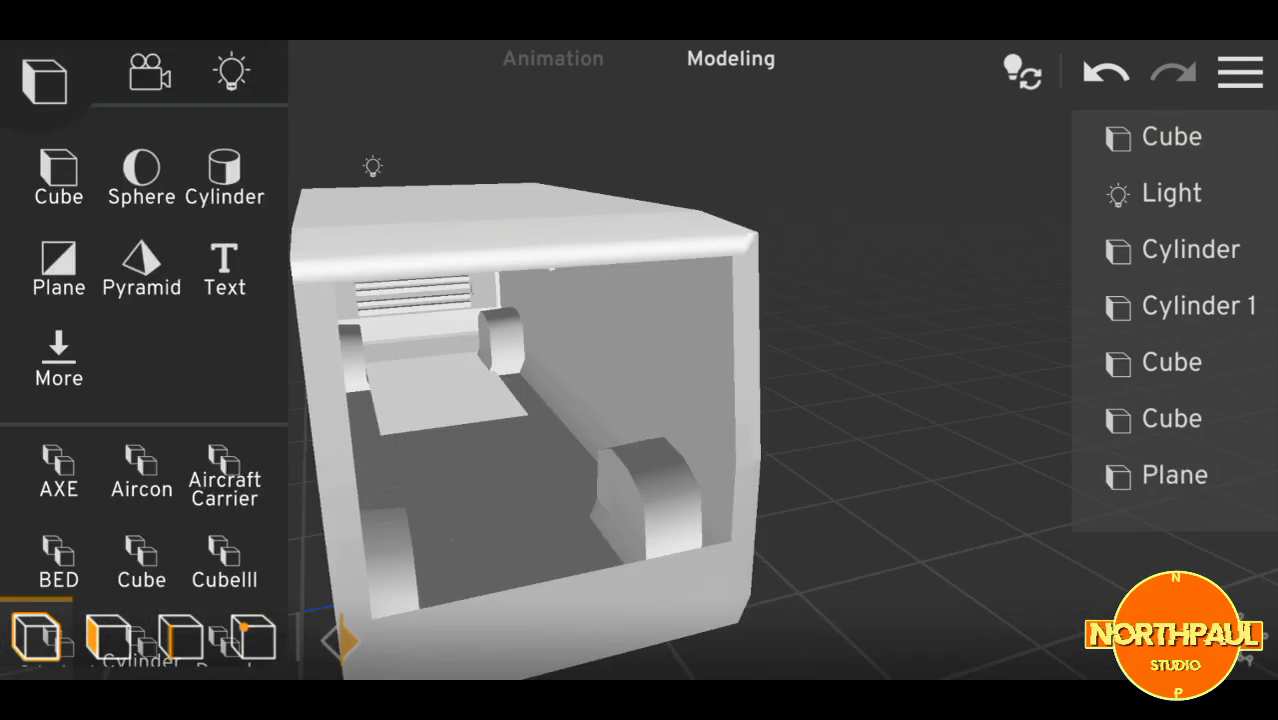
click(59, 175)
mouse_move(800, 400)
mouse_down()
mouse_move(650, 380)
mouse_move(800, 420)
mouse_move(700, 400)
mouse_up()
drag(560, 318, 519, 318)
mouse_move(800, 400)
mouse_down()
mouse_move(650, 380)
mouse_move(850, 420)
mouse_move(700, 400)
mouse_up()
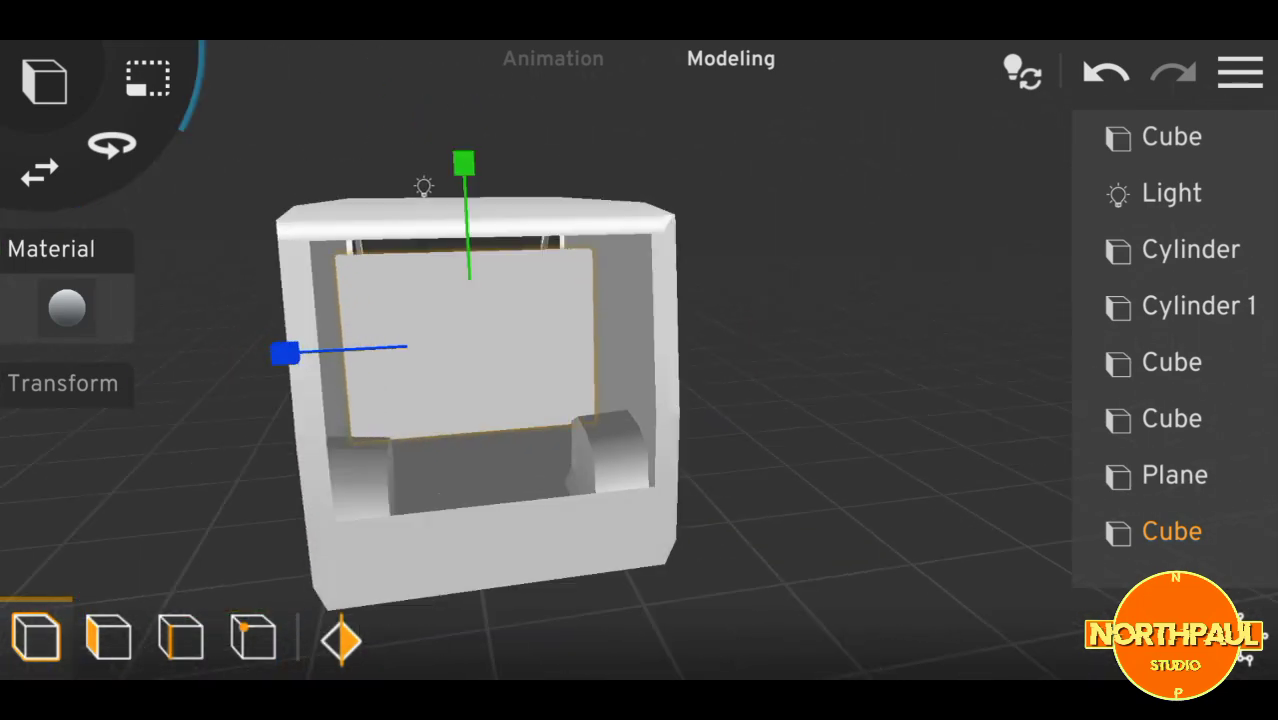
Slide the slab into the back of the van as the cargo floor
drag(800, 400, 650, 380)
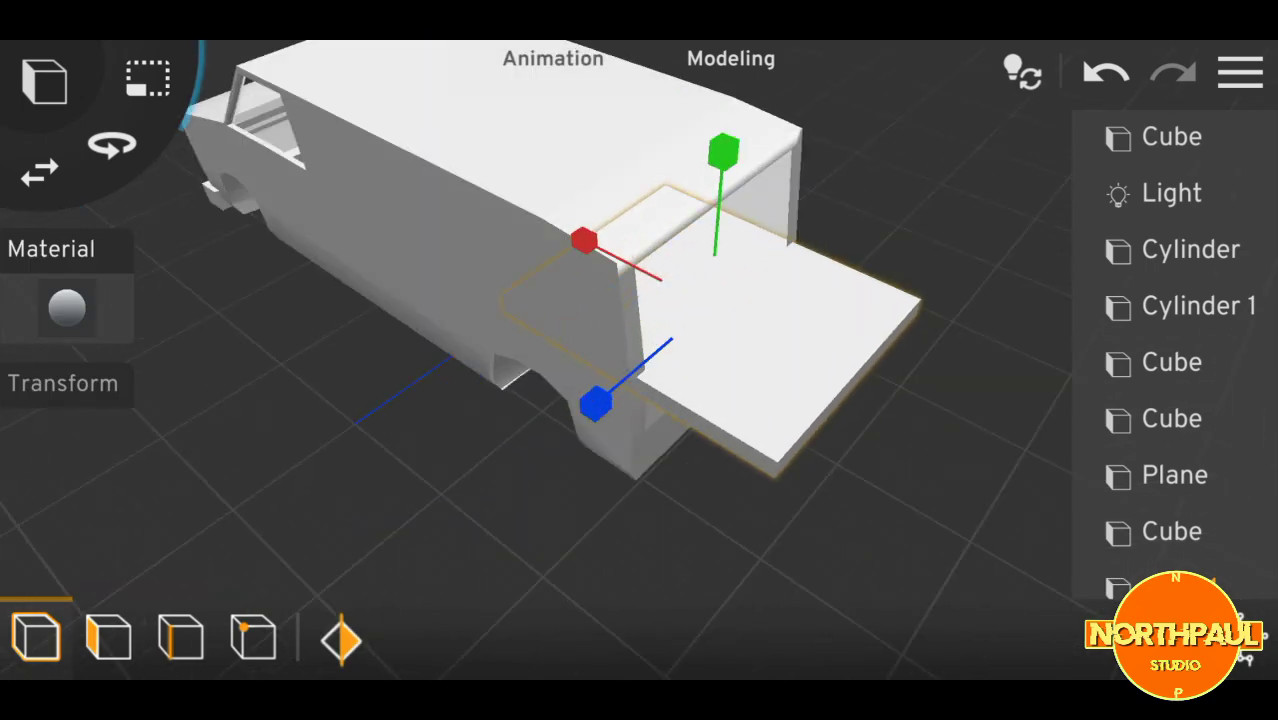
drag(800, 400, 650, 380)
mouse_move(800, 400)
mouse_down()
mouse_move(600, 400)
mouse_move(800, 400)
mouse_up()
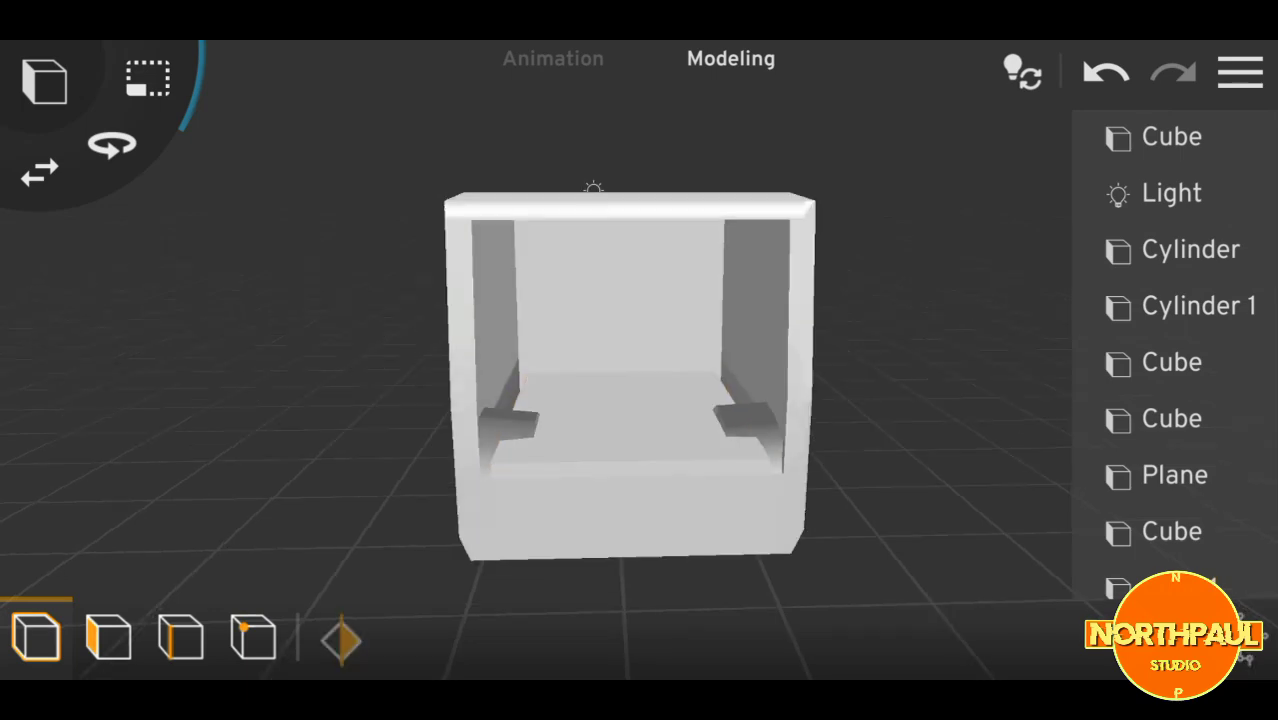
mouse_move(650, 400)
mouse_down()
mouse_move(800, 400)
mouse_move(650, 400)
mouse_move(850, 380)
mouse_up()
click(800, 370)
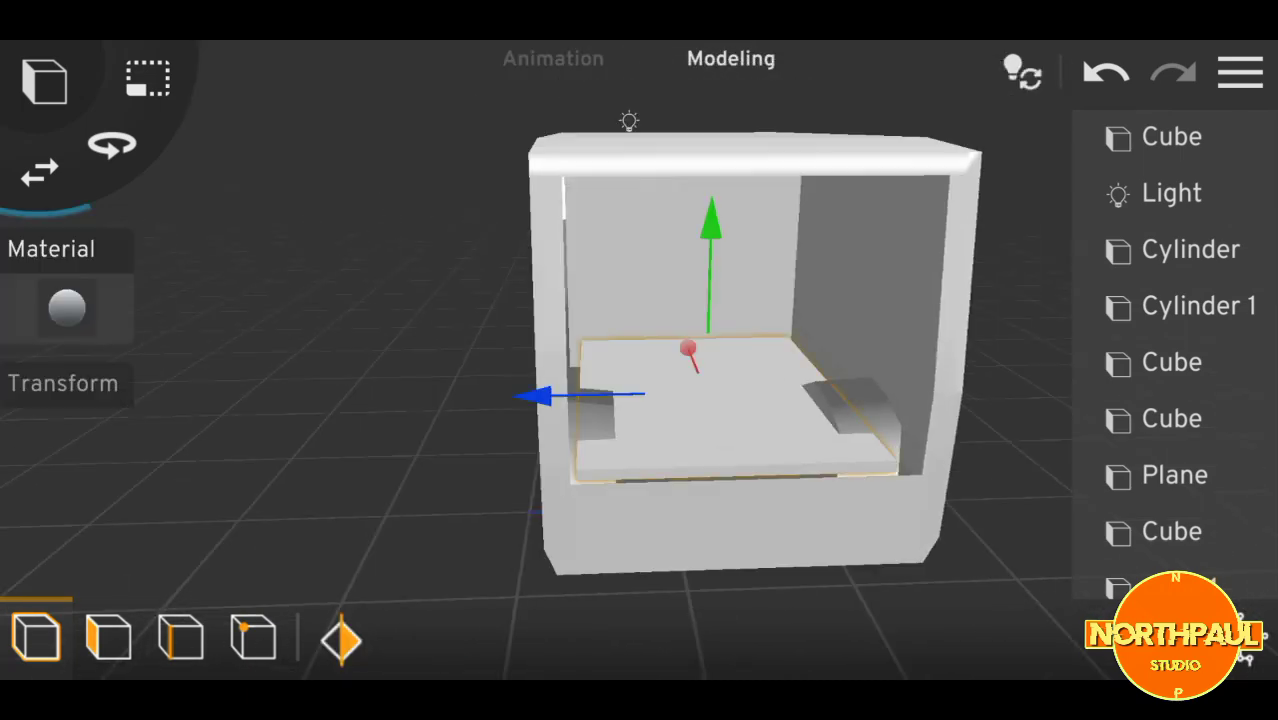
mouse_move(650, 400)
mouse_down()
mouse_move(800, 400)
mouse_move(600, 400)
mouse_move(800, 400)
mouse_move(700, 450)
mouse_up()
Push the floor slab's front face outward
click(108, 637)
click(820, 500)
drag(700, 400, 650, 400)
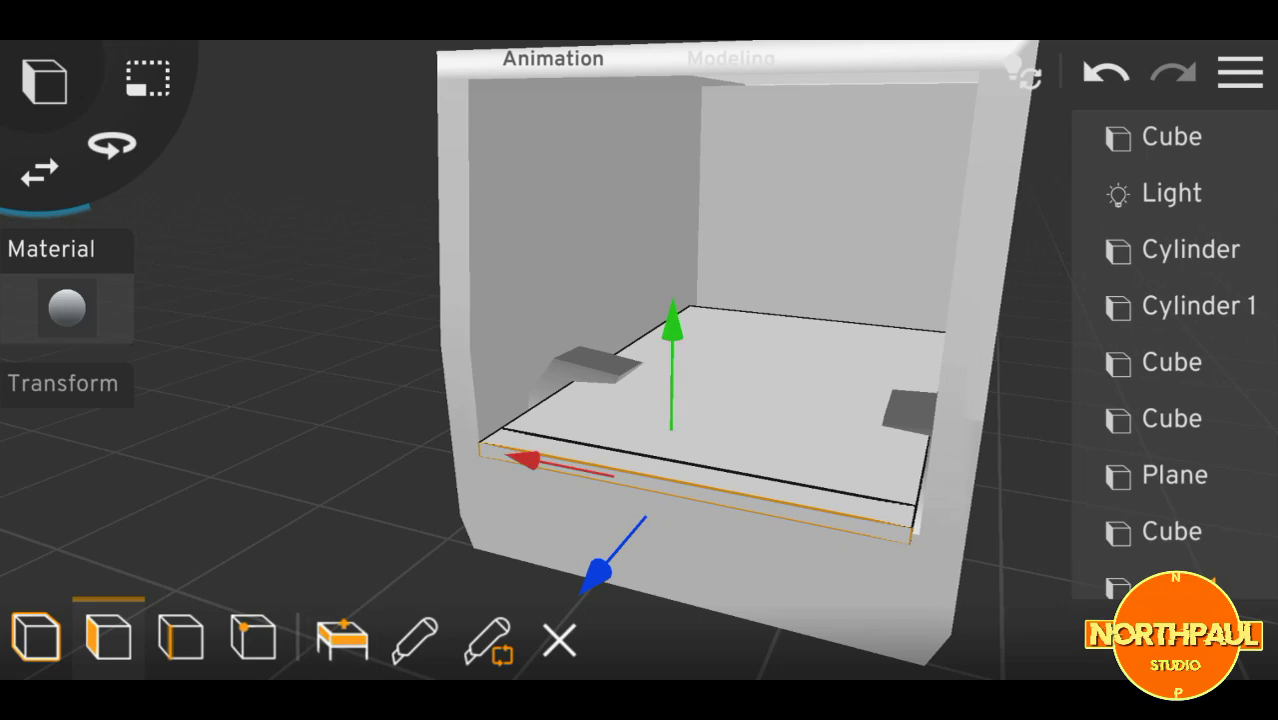
drag(598, 572, 606, 588)
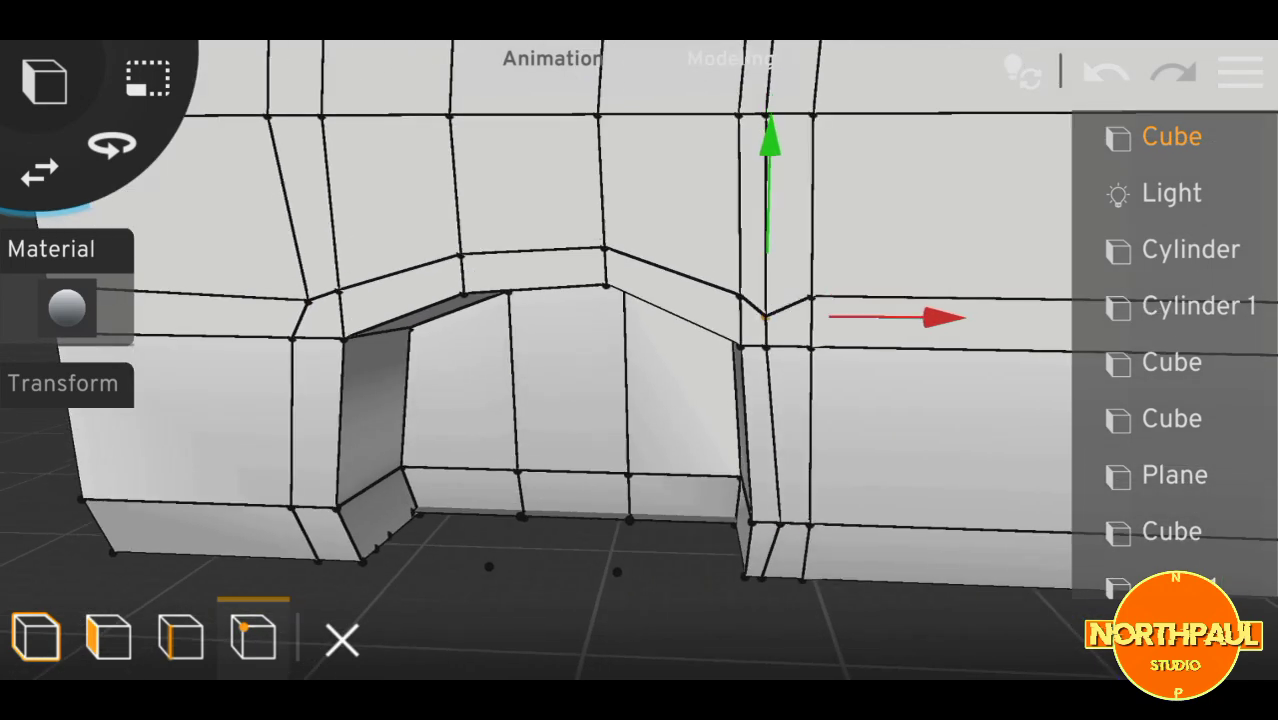
Select a lower corner vertex of the wheel arch
click(759, 522)
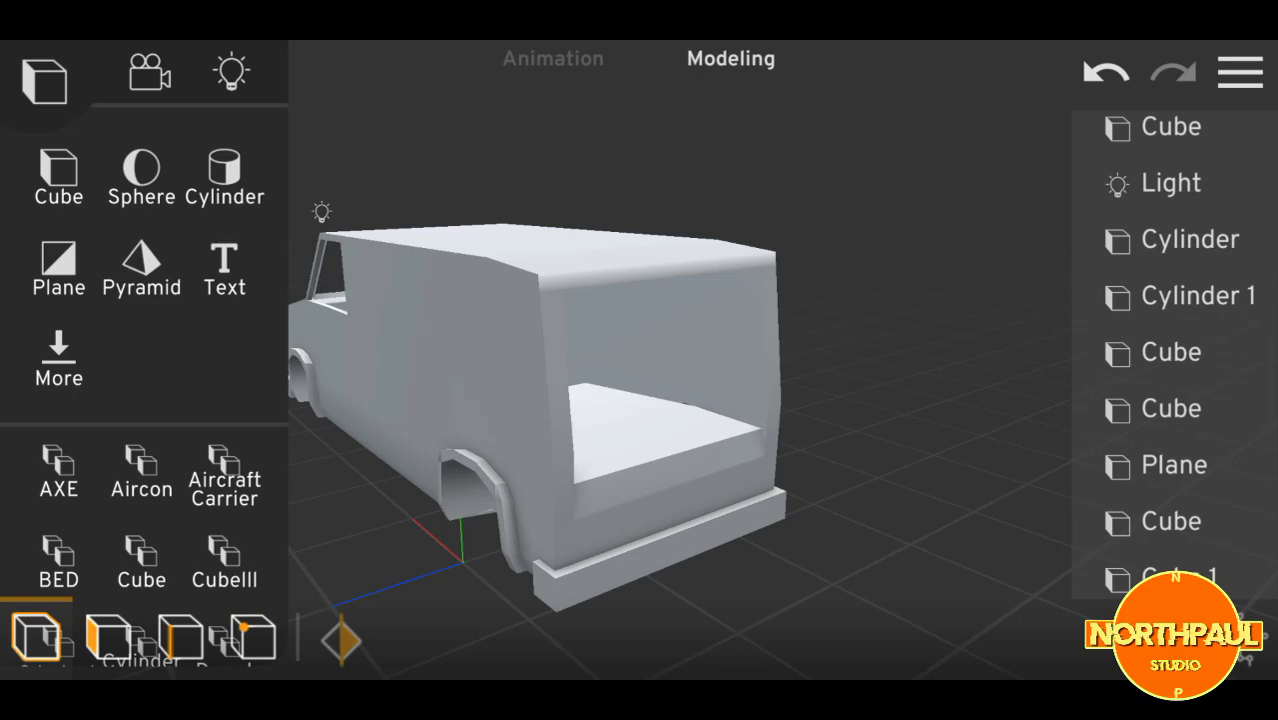
Add a cube for a rear door and cut two edge loops across its upper panel
click(58, 175)
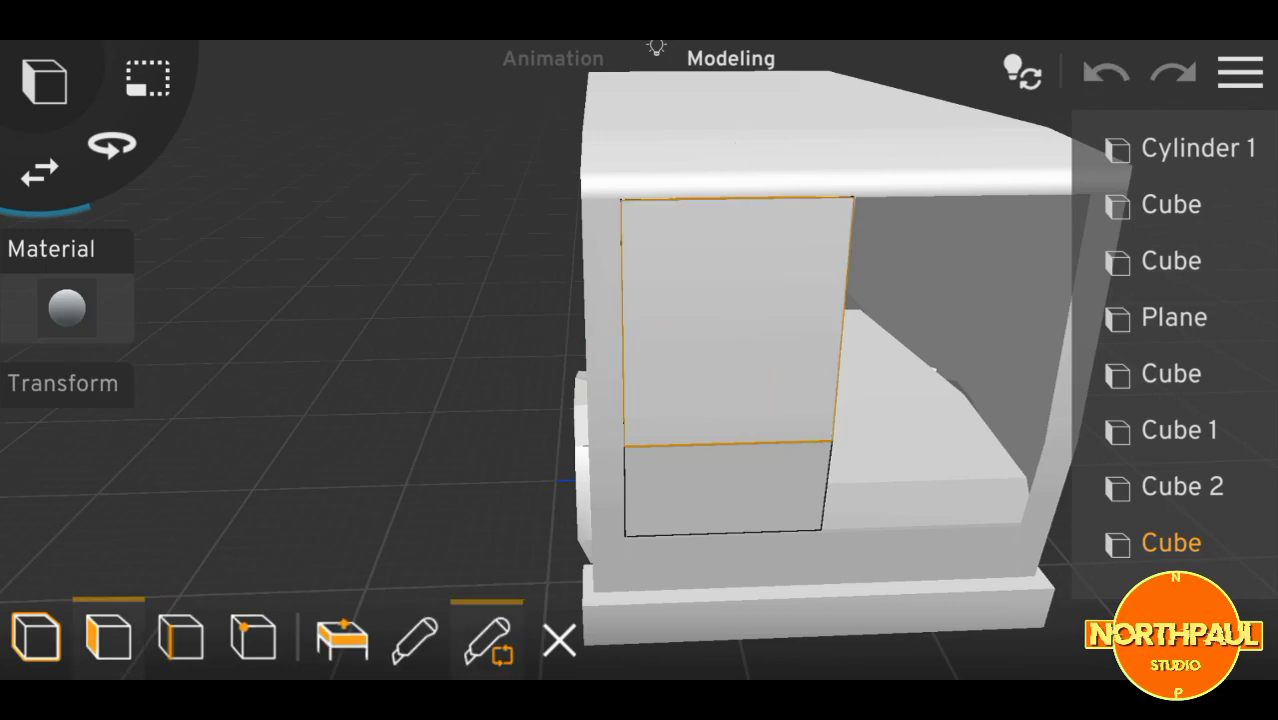
click(735, 228)
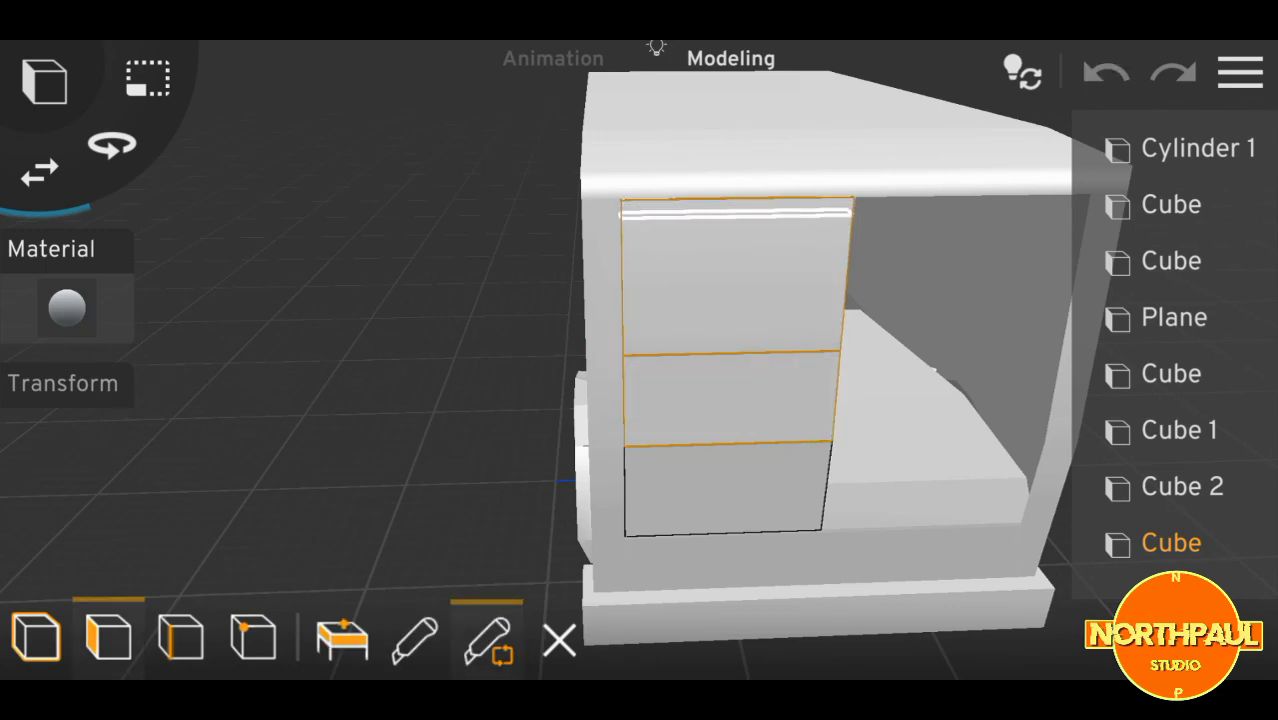
click(736, 213)
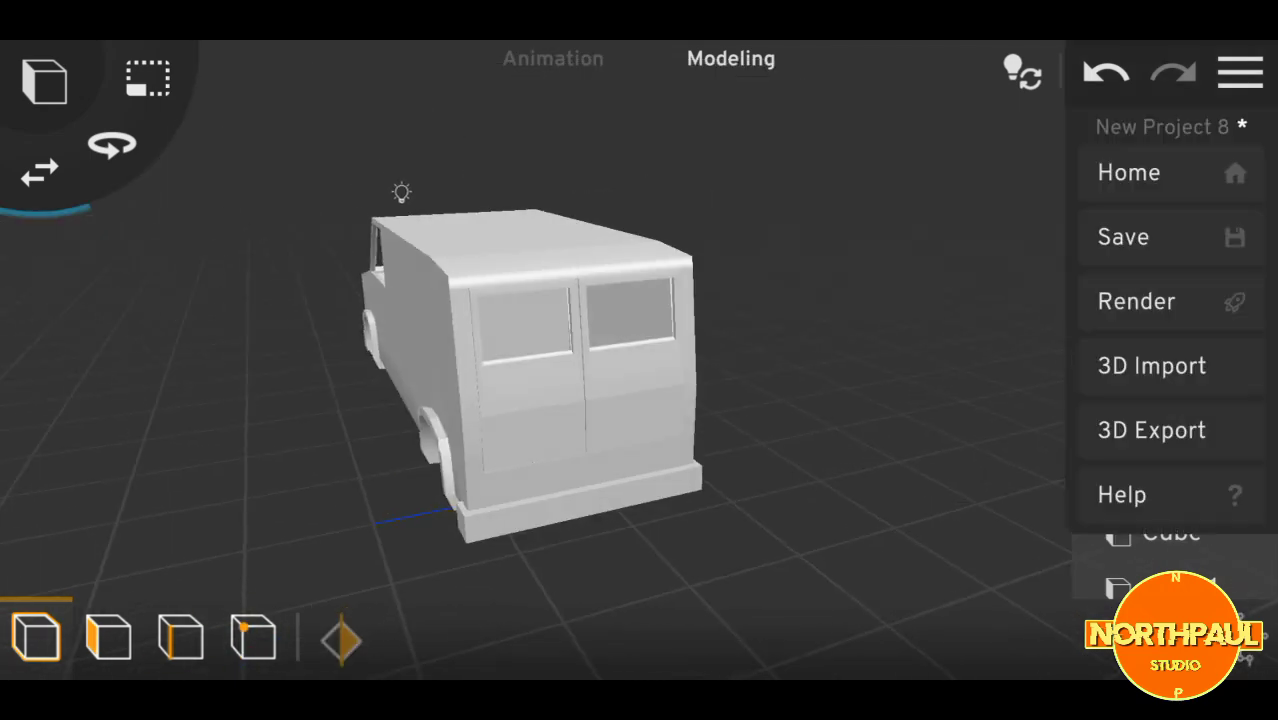
Select a single face on the lower part of the rear door
click(1171, 193)
click(615, 330)
click(628, 445)
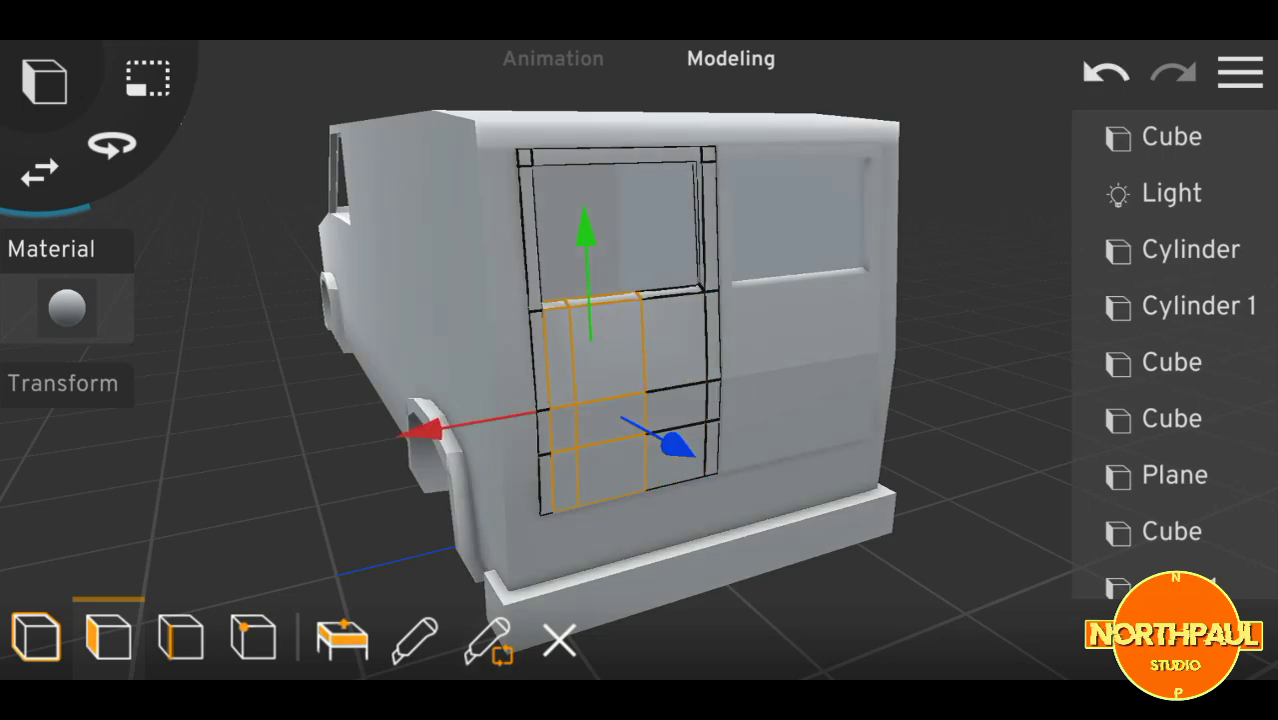
drag(640, 400, 600, 400)
click(628, 468)
Make a copy of the rear bumper
drag(800, 400, 950, 400)
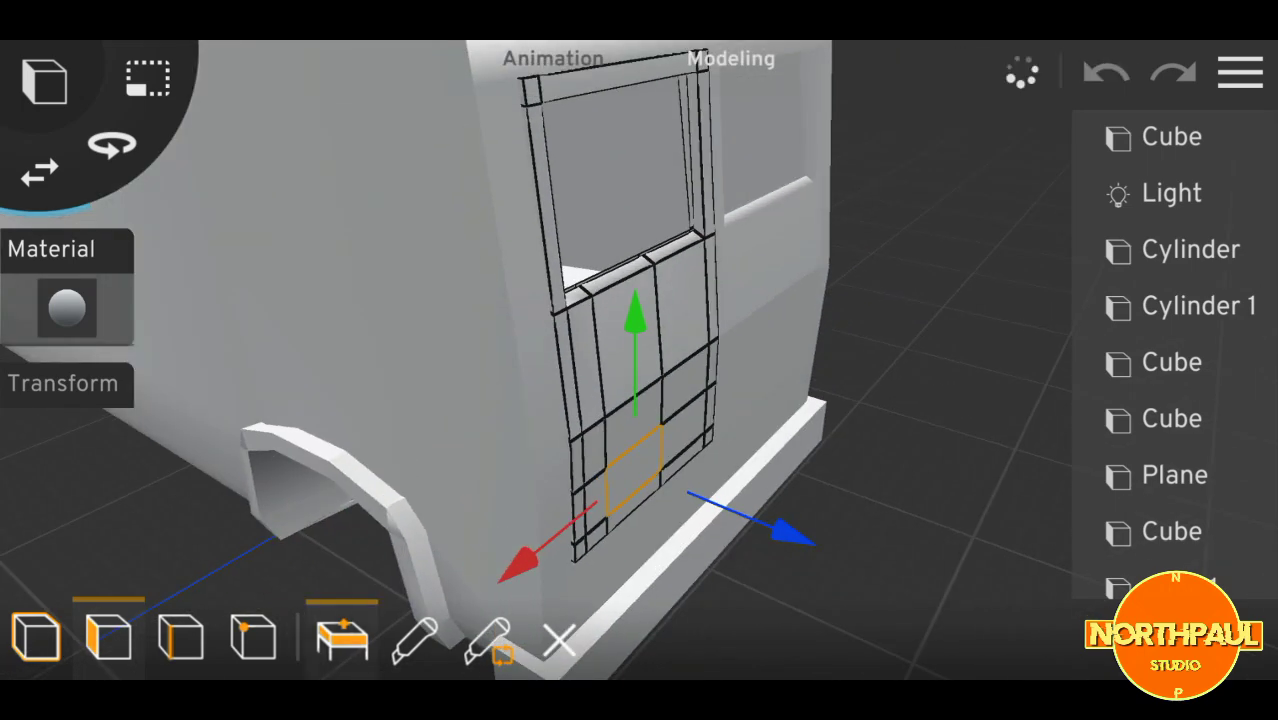
scroll(640, 360, down, 3)
drag(500, 400, 700, 400)
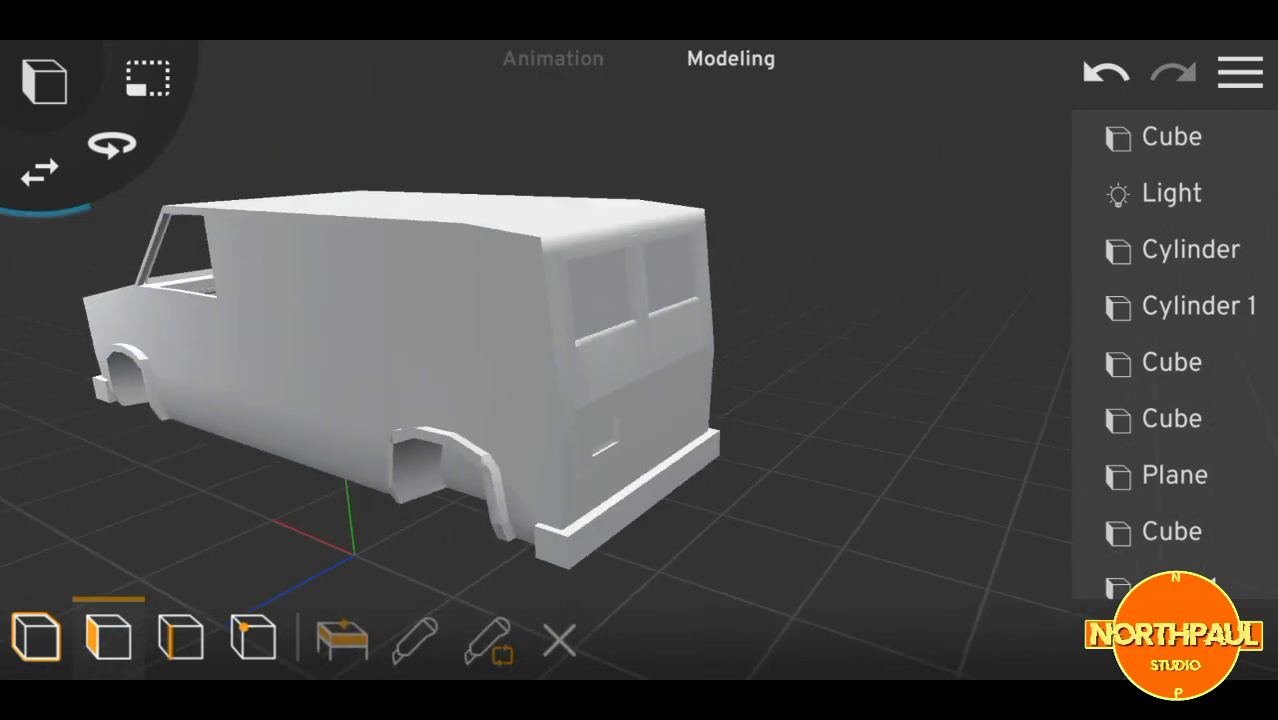
scroll(640, 360, up, 3)
click(700, 545)
click(640, 580)
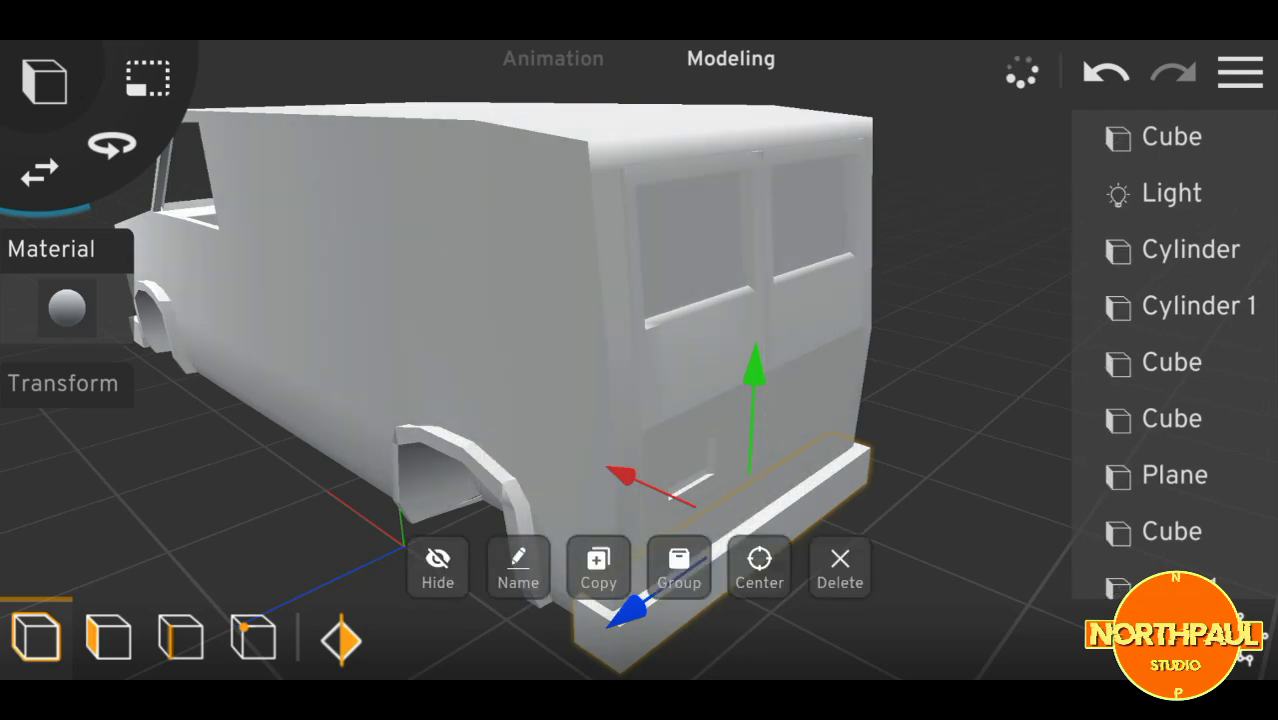
click(599, 562)
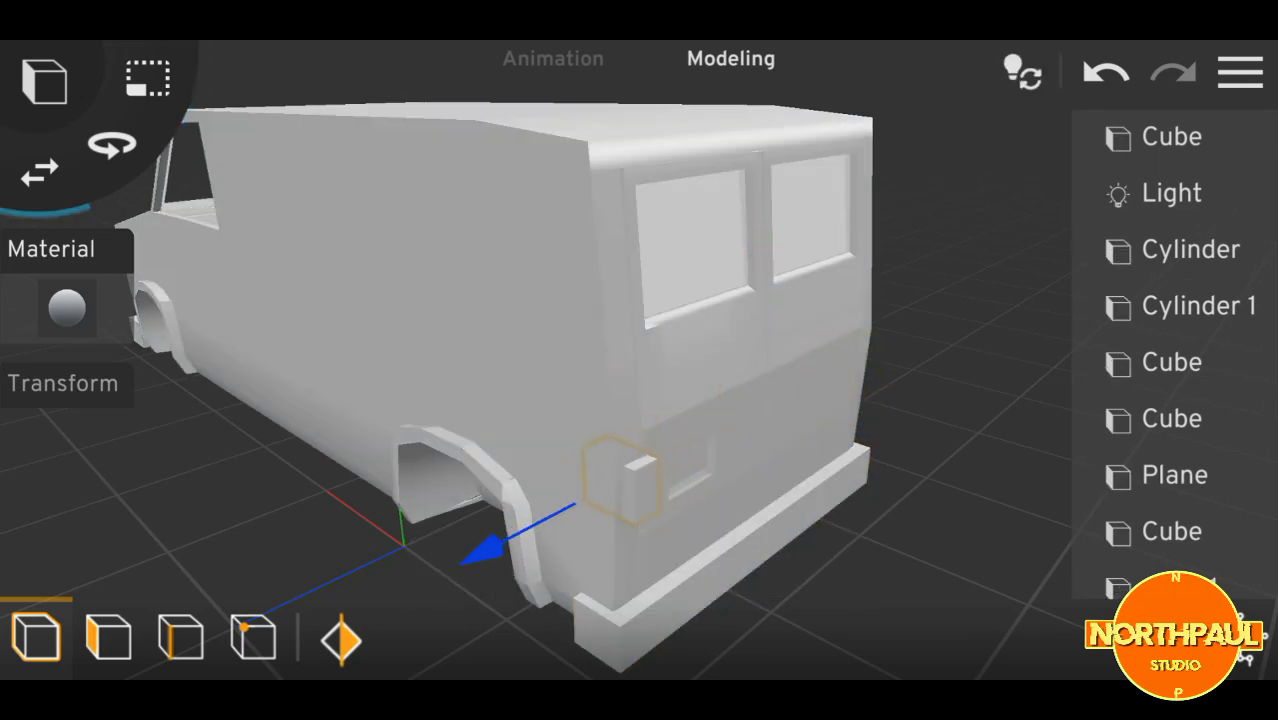
Shrink the bumper copy into a small cube beside the rear doors
drag(800, 400, 950, 400)
drag(800, 400, 950, 420)
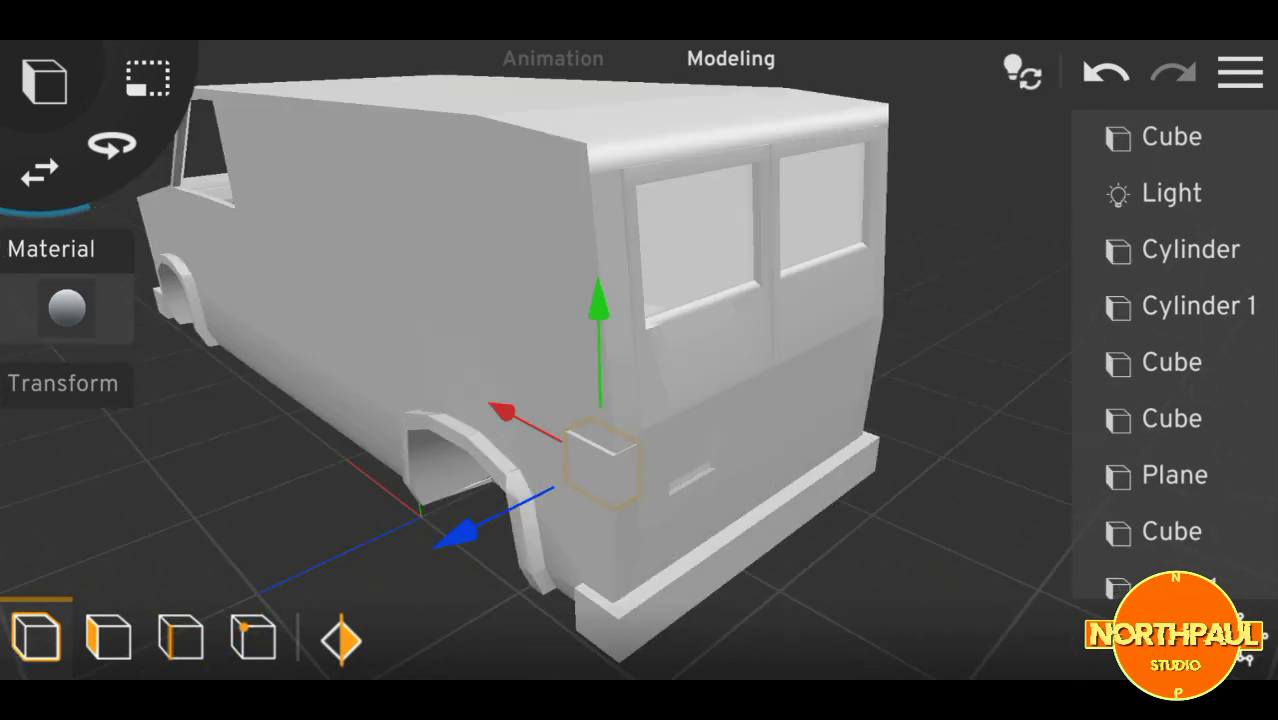
drag(800, 400, 950, 400)
drag(800, 400, 950, 400)
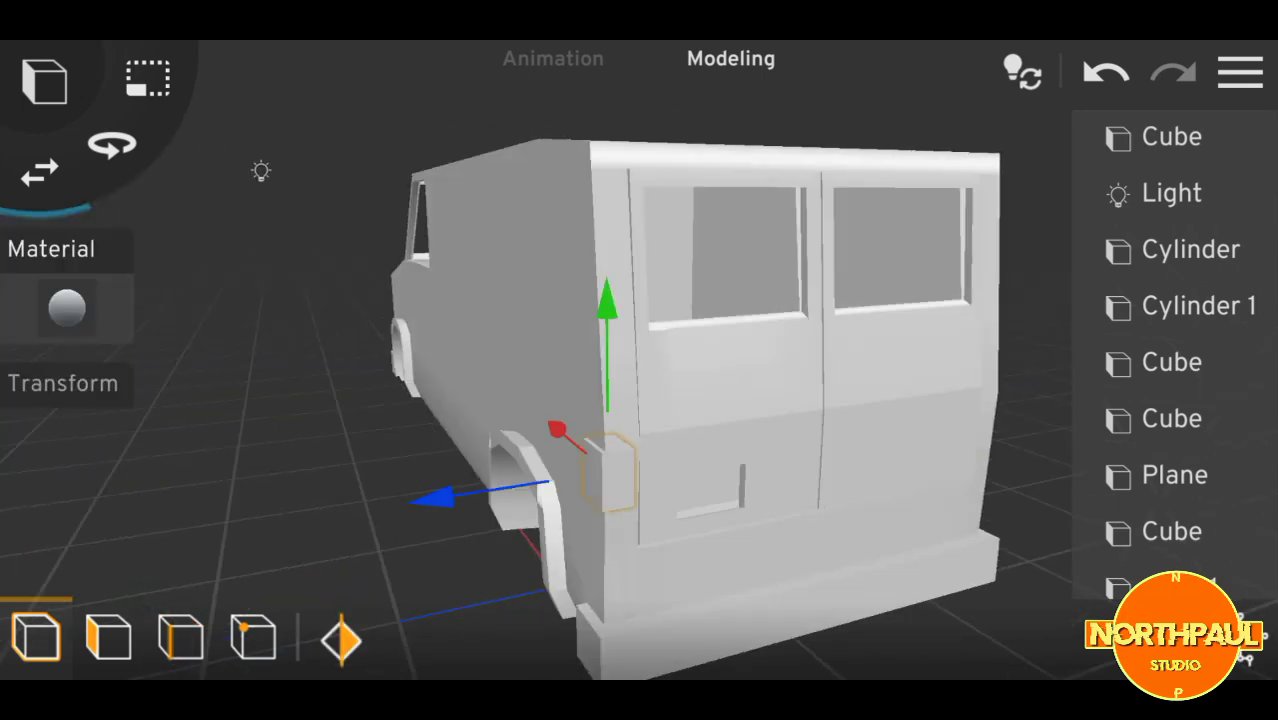
mouse_move(800, 400)
mouse_down()
mouse_move(950, 420)
mouse_move(900, 400)
mouse_up()
click(825, 500)
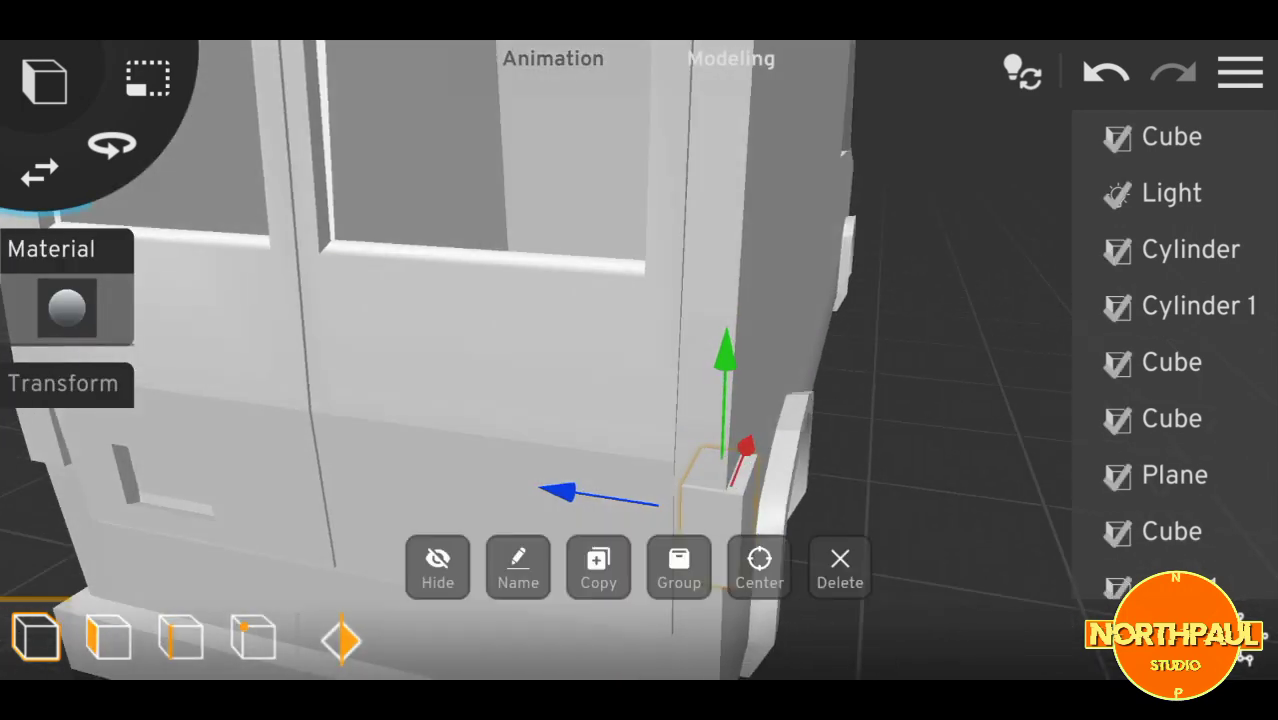
click(730, 59)
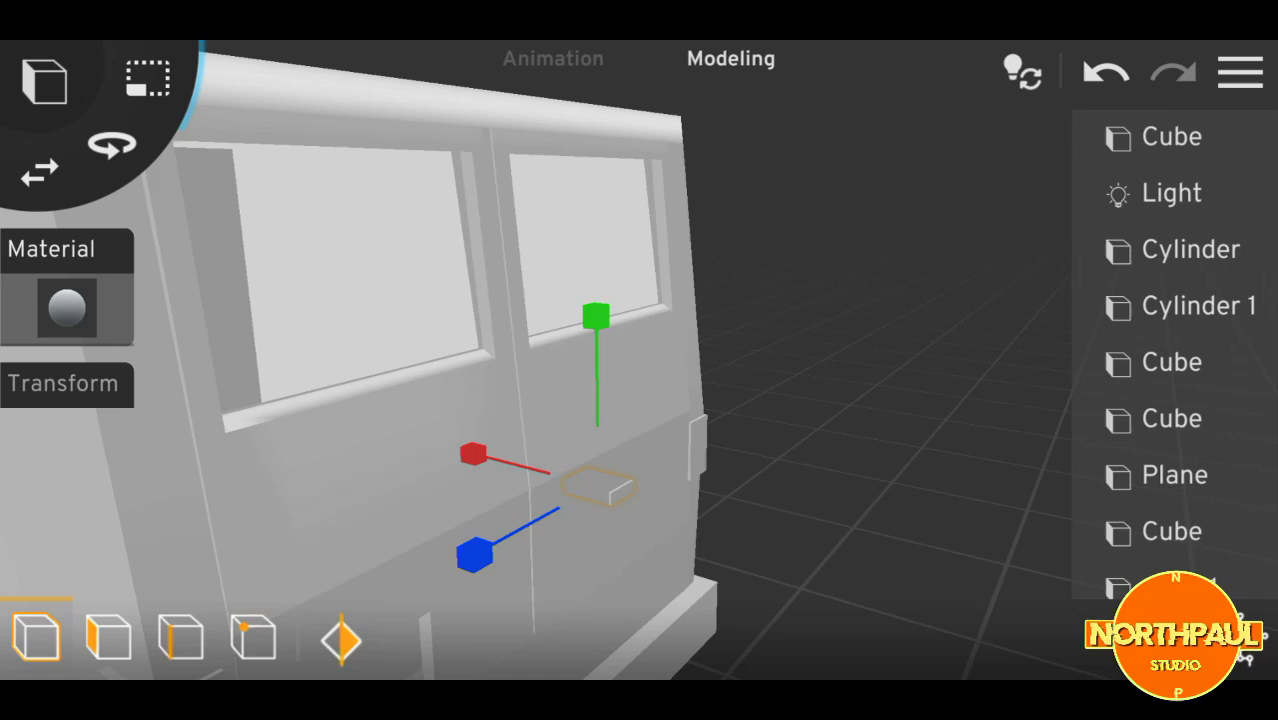
With the Move tool, slide the handle cubes onto both rear doors
click(40, 172)
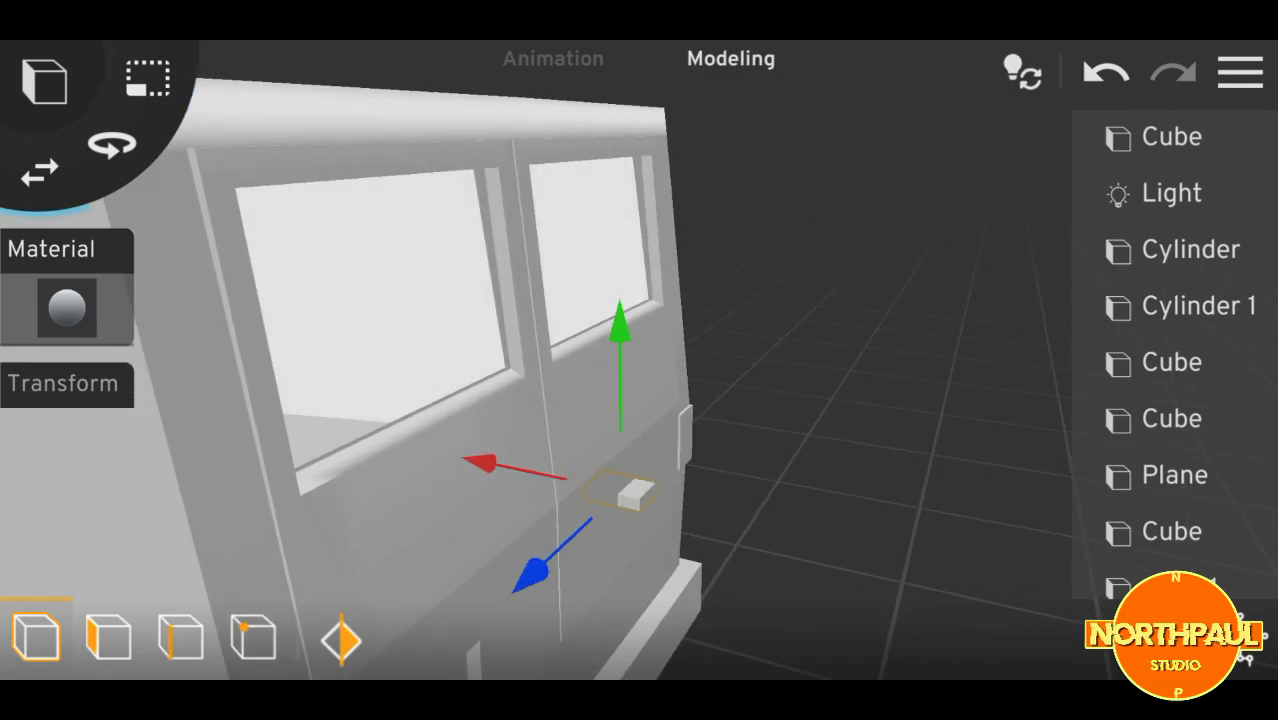
click(600, 400)
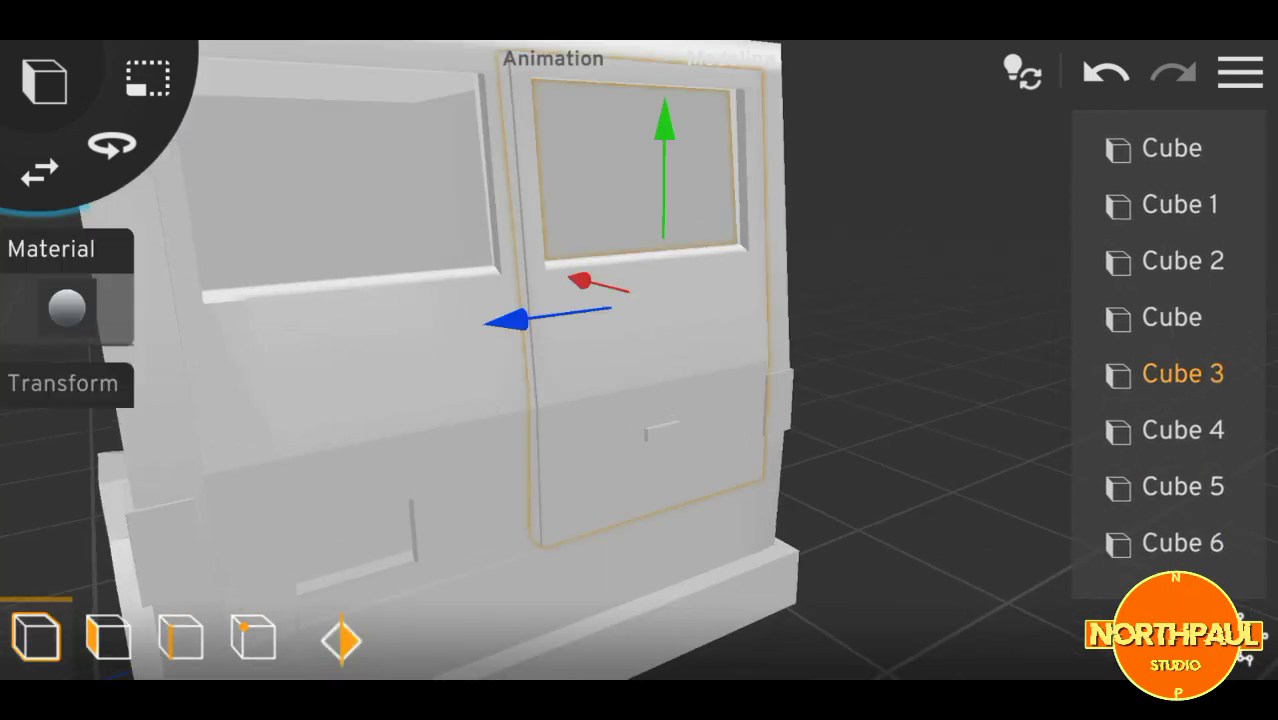
drag(505, 464, 478, 471)
drag(400, 400, 600, 400)
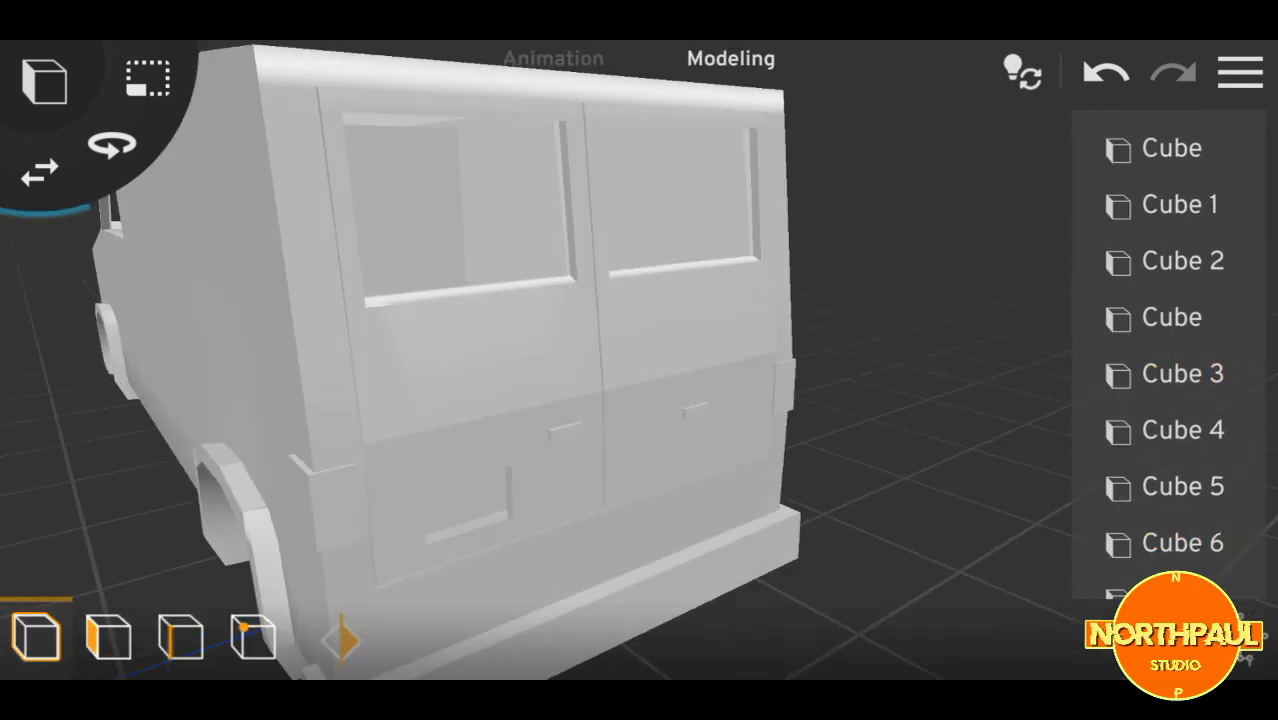
click(740, 400)
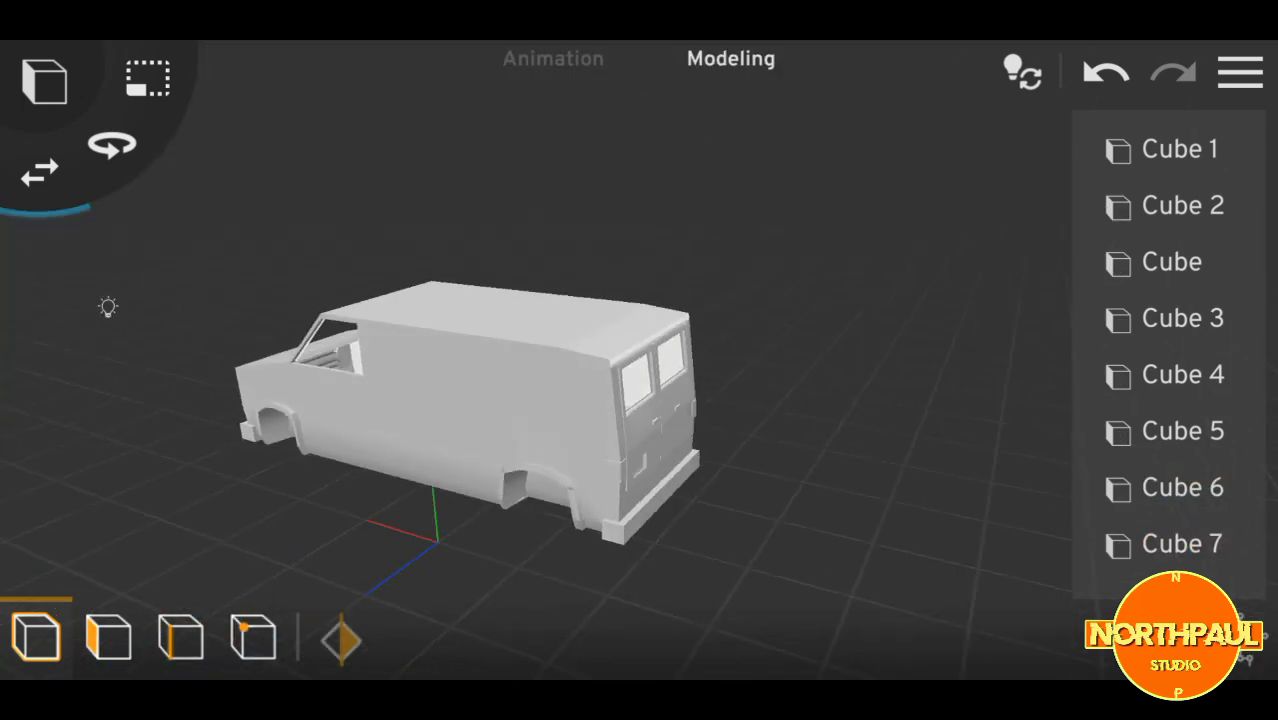
click(135, 295)
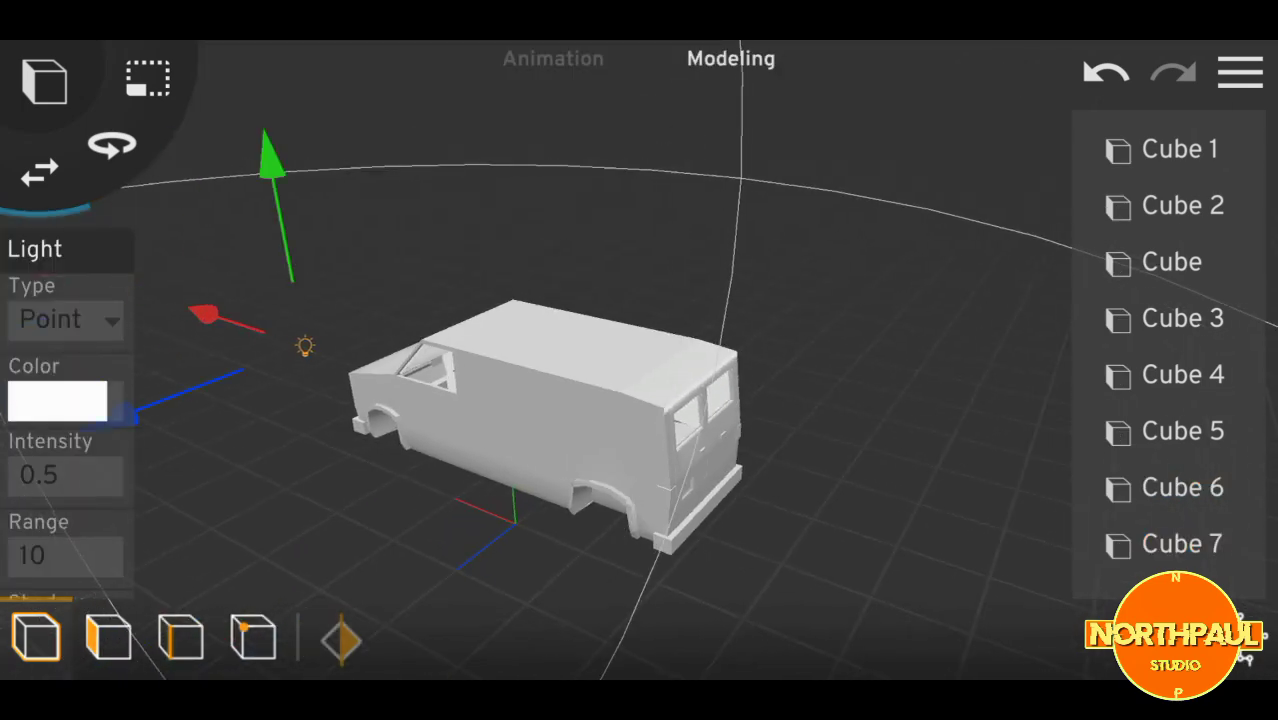
Select the bar across the rear windows to use as a roof rail
drag(400, 400, 600, 380)
click(780, 560)
click(770, 540)
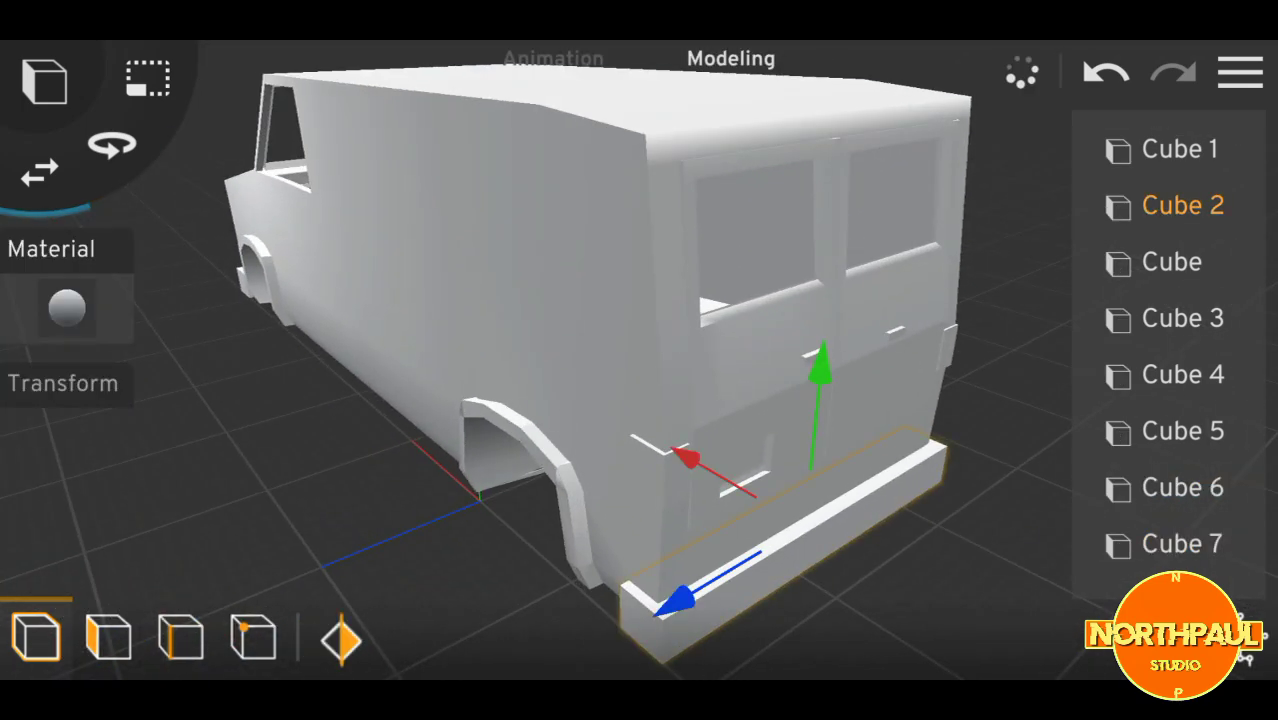
click(800, 320)
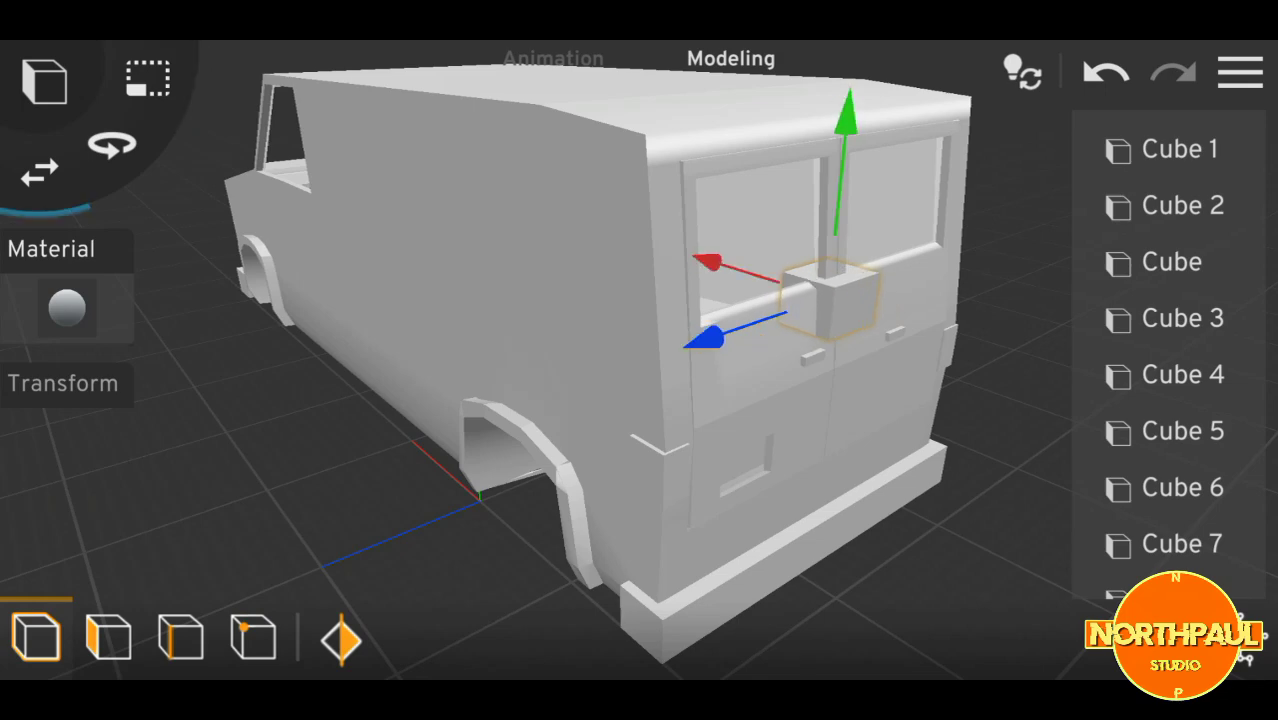
mouse_move(500, 300)
mouse_down()
mouse_move(600, 380)
mouse_move(560, 420)
mouse_move(600, 380)
mouse_move(640, 400)
mouse_move(560, 380)
mouse_move(620, 420)
mouse_move(560, 400)
mouse_up()
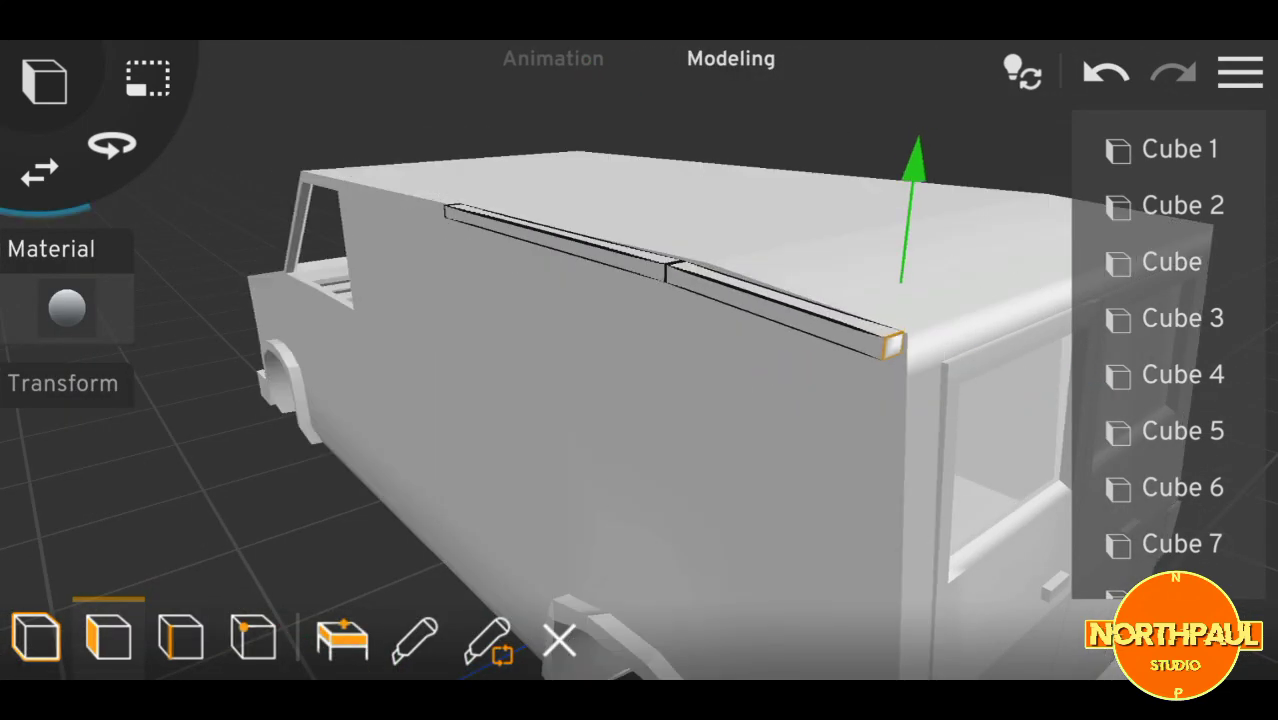
click(559, 640)
Stretch the roof bar from its end face and place a second rail on the other roof edge
drag(640, 400, 560, 380)
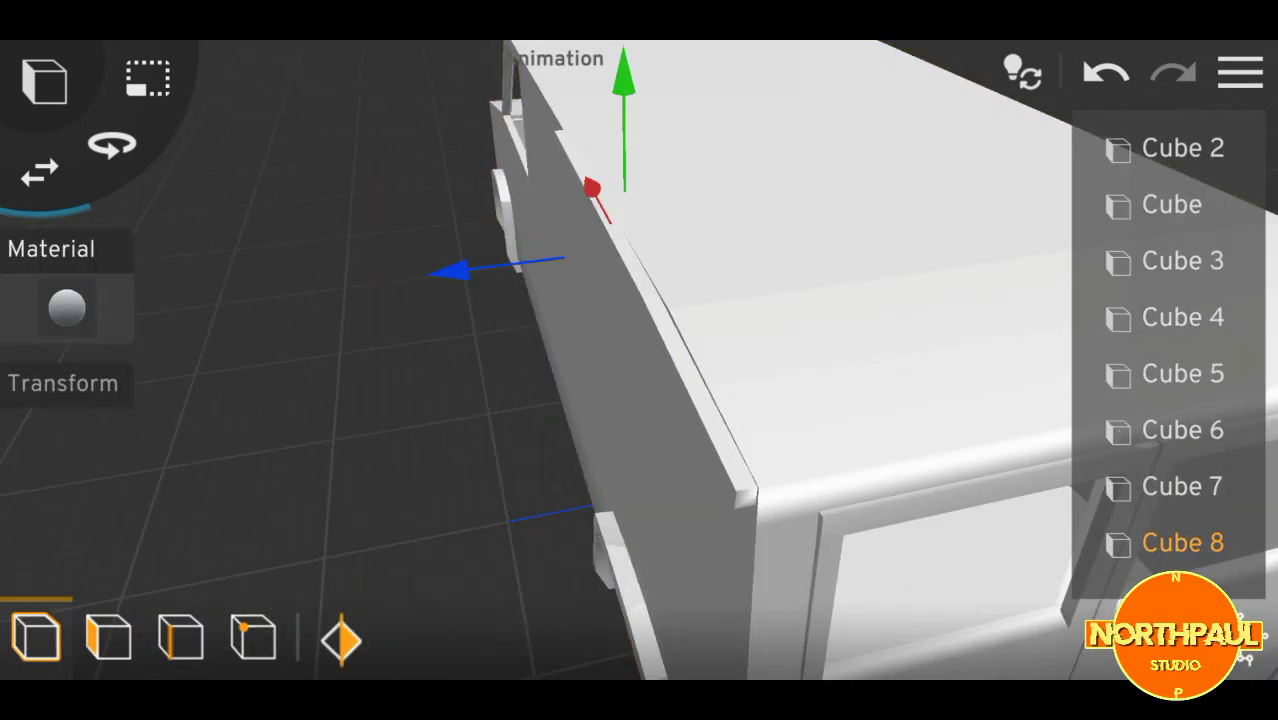
mouse_move(640, 400)
mouse_down()
mouse_move(560, 380)
mouse_move(620, 420)
mouse_up()
click(108, 638)
click(36, 638)
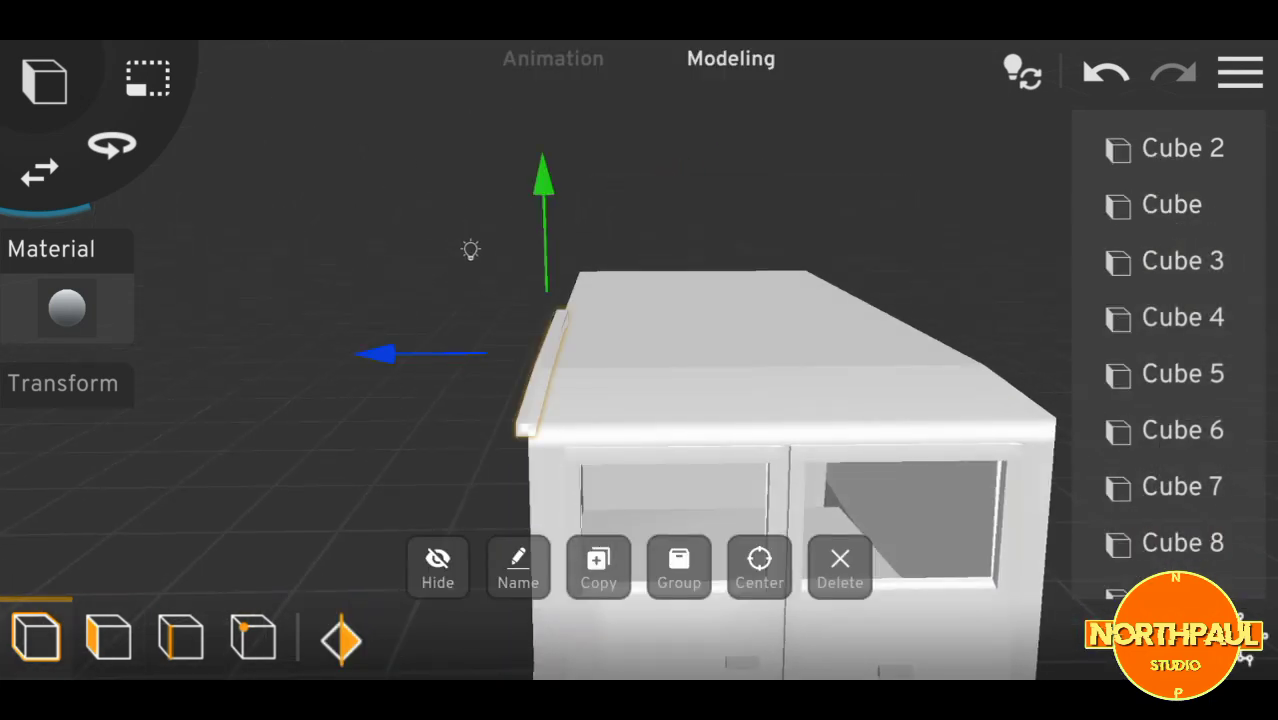
drag(700, 400, 560, 400)
mouse_move(640, 400)
mouse_down()
mouse_move(560, 400)
mouse_move(640, 380)
mouse_move(540, 420)
mouse_move(600, 380)
mouse_move(560, 400)
mouse_move(660, 400)
mouse_move(600, 380)
mouse_up()
click(600, 220)
click(613, 528)
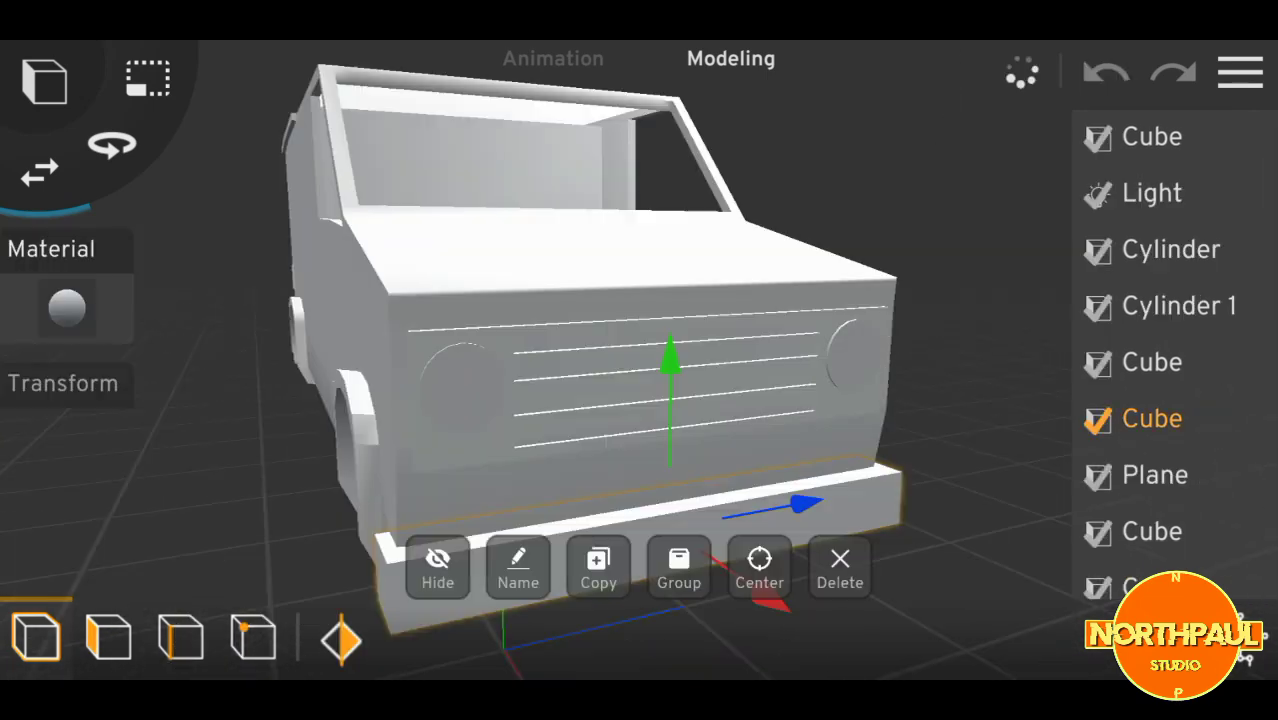
scroll(600, 400, up, 3)
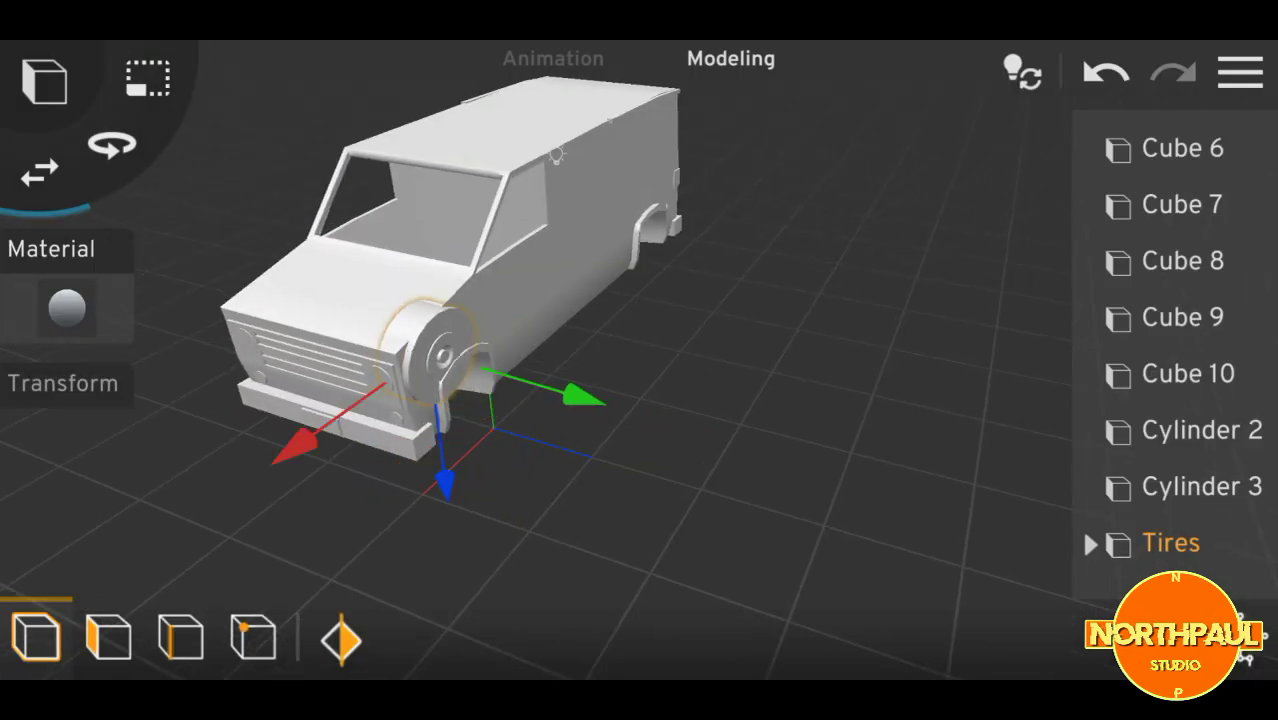
Move the front Tires group into the front wheel arch
middle_drag(640, 360, 700, 360)
drag(700, 300, 640, 310)
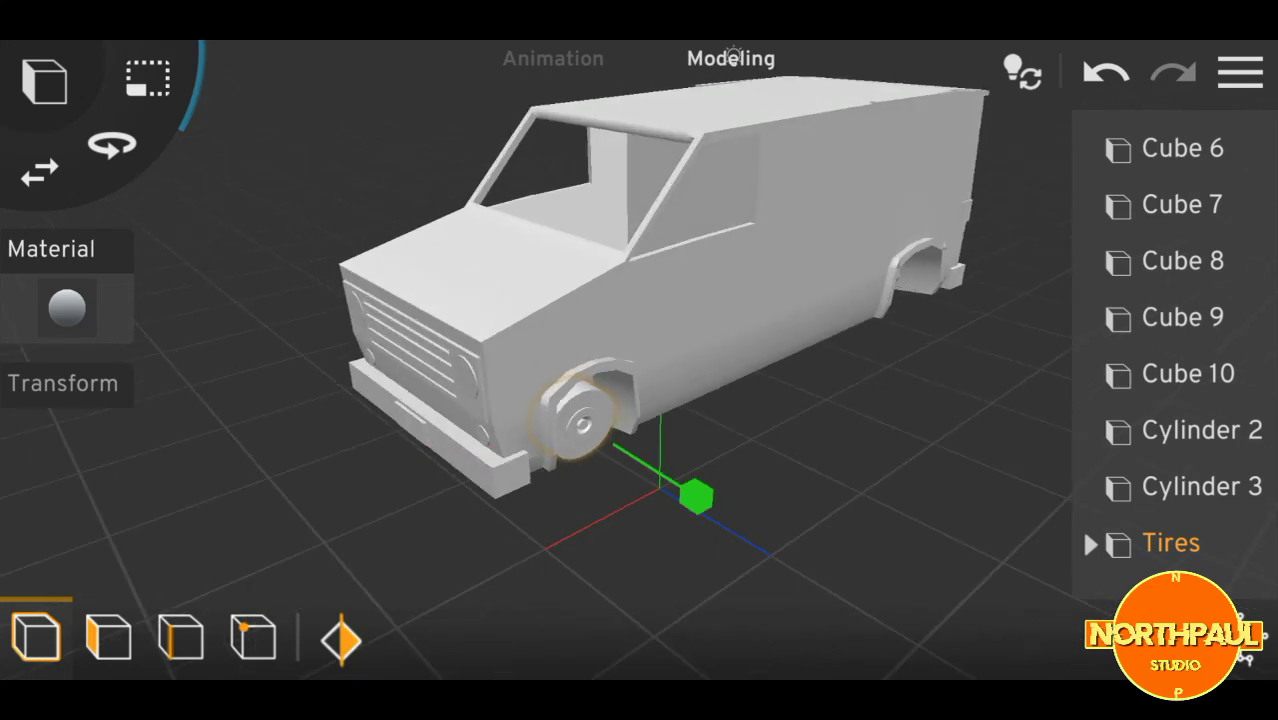
click(40, 172)
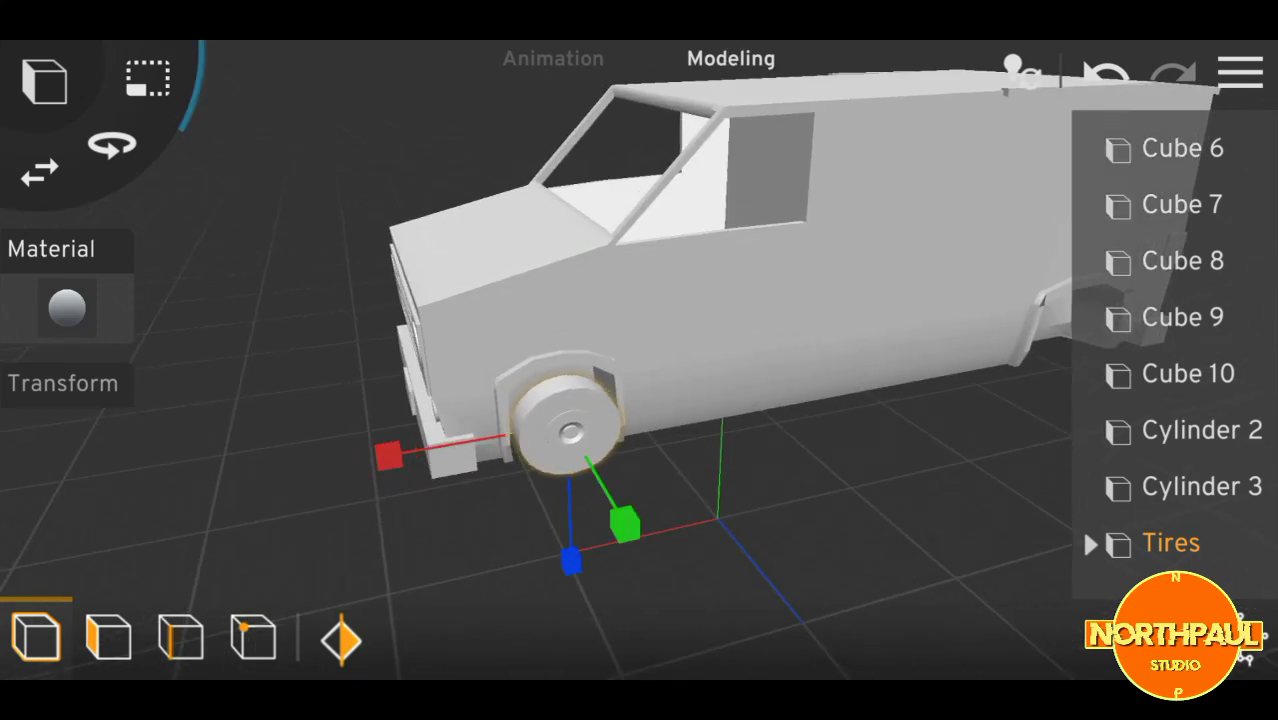
drag(640, 360, 560, 360)
scroll(640, 400, up, 3)
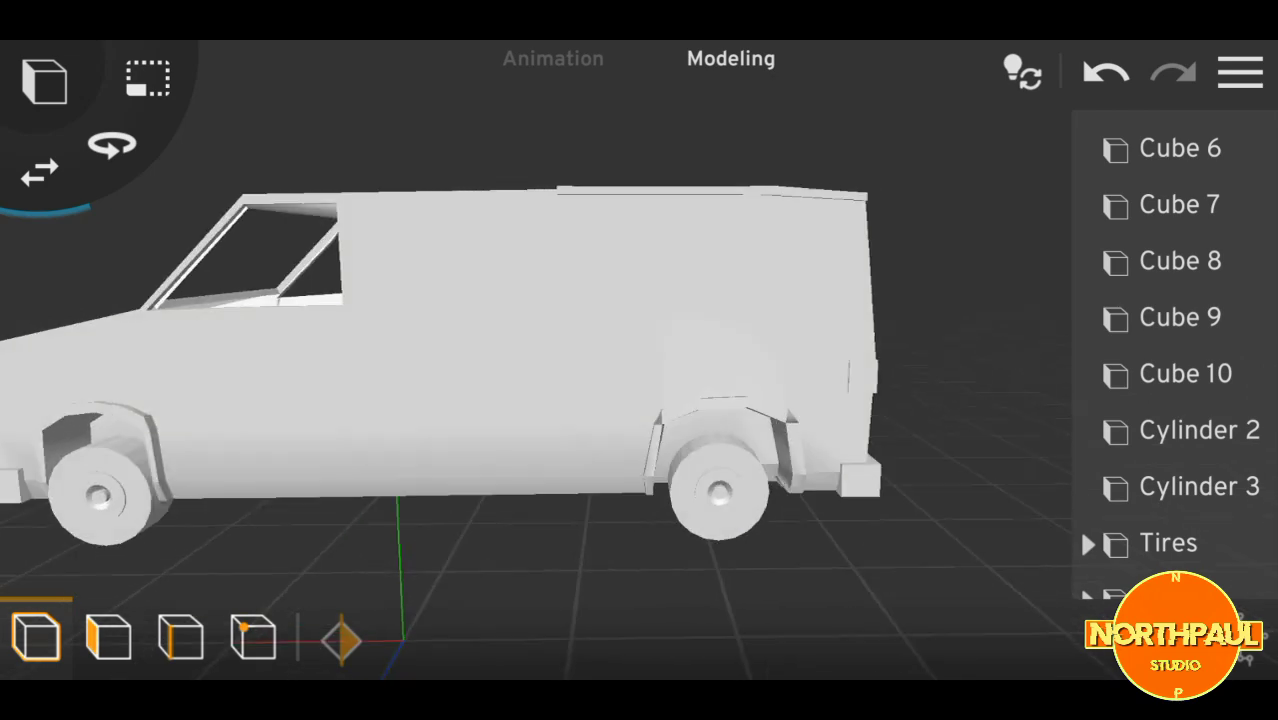
drag(640, 400, 520, 380)
scroll(640, 400, up, 3)
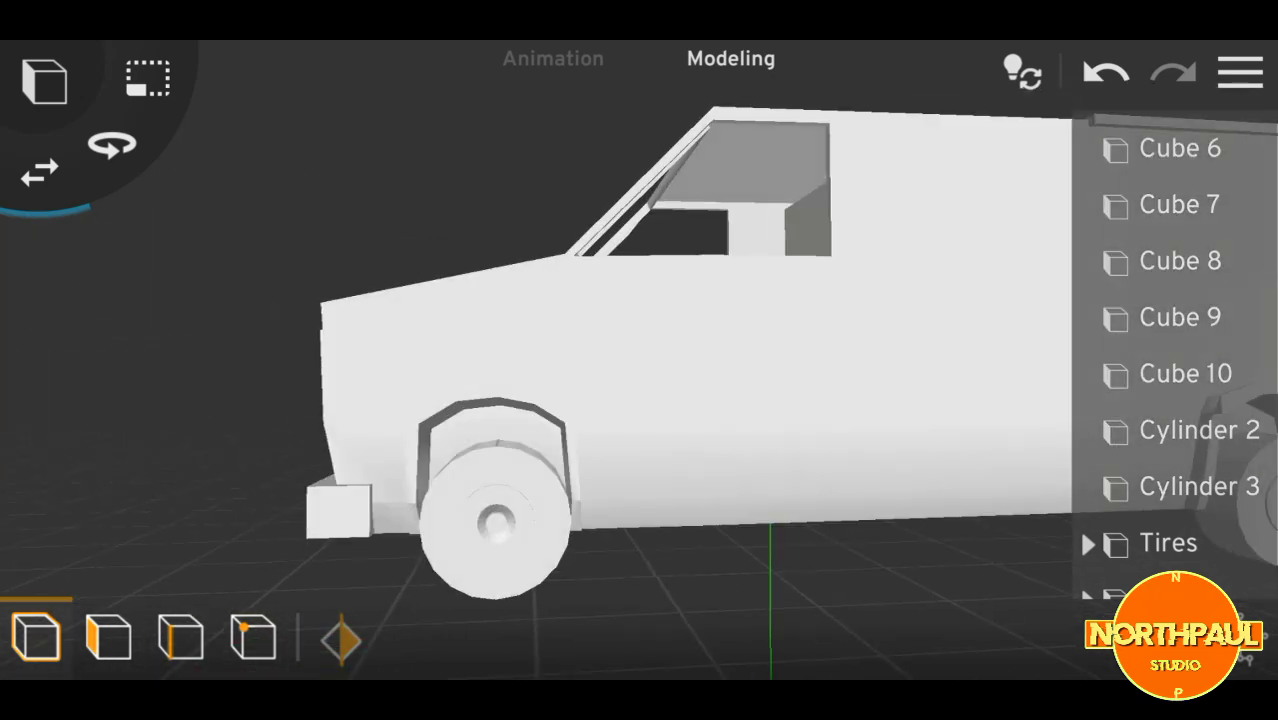
click(456, 542)
Check the wheels from the van's front and switch the tires to Rotate
drag(640, 300, 540, 280)
drag(500, 360, 680, 360)
click(111, 145)
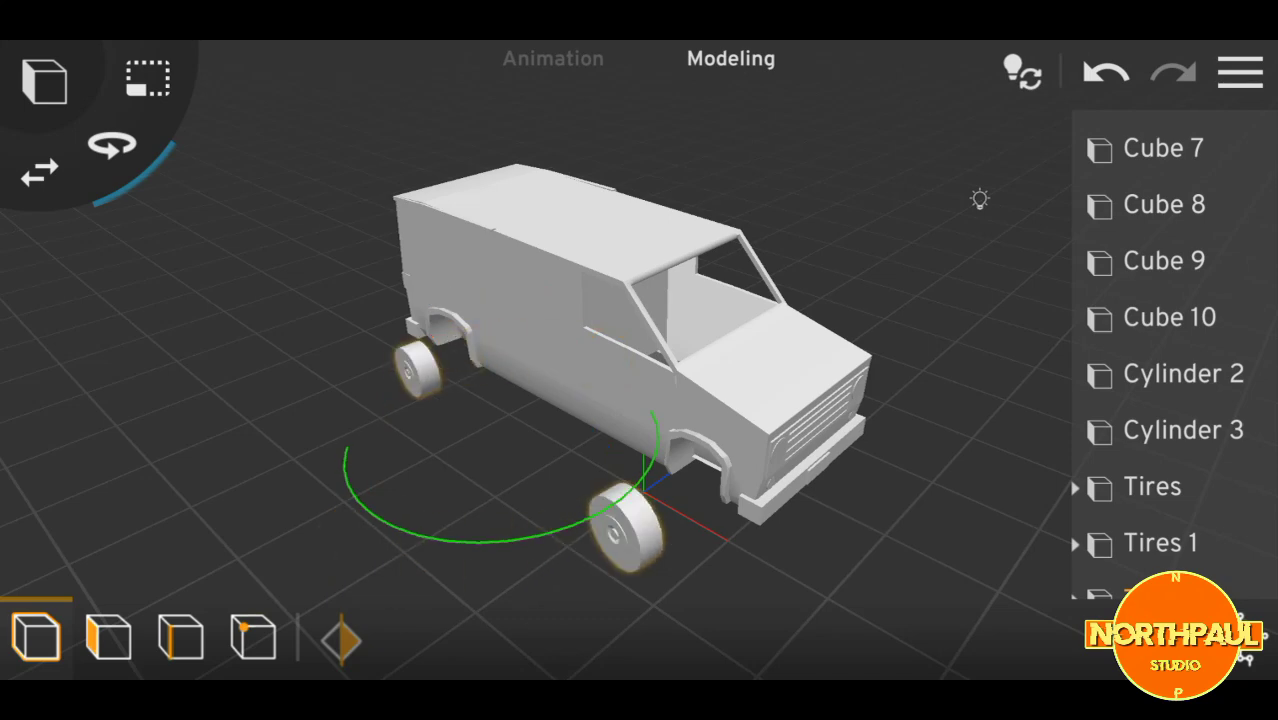
drag(700, 300, 500, 300)
click(44, 80)
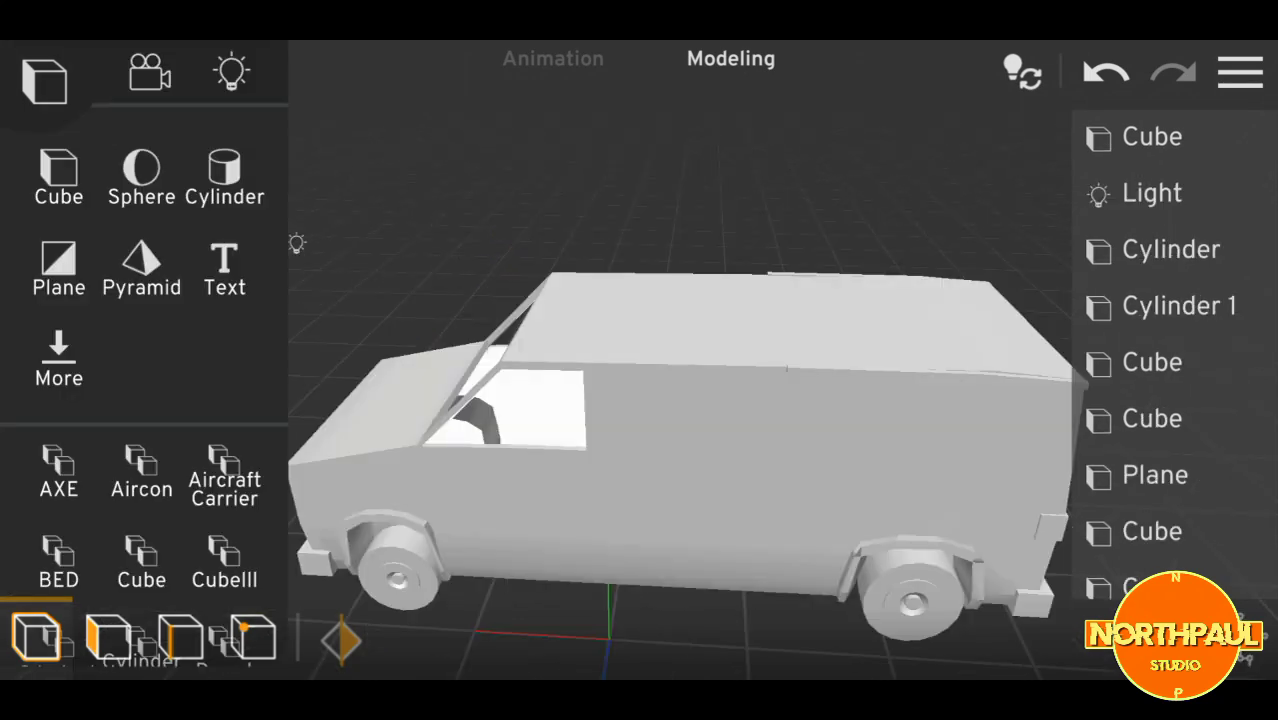
Select and inspect the door piece beside the windshield
click(600, 450)
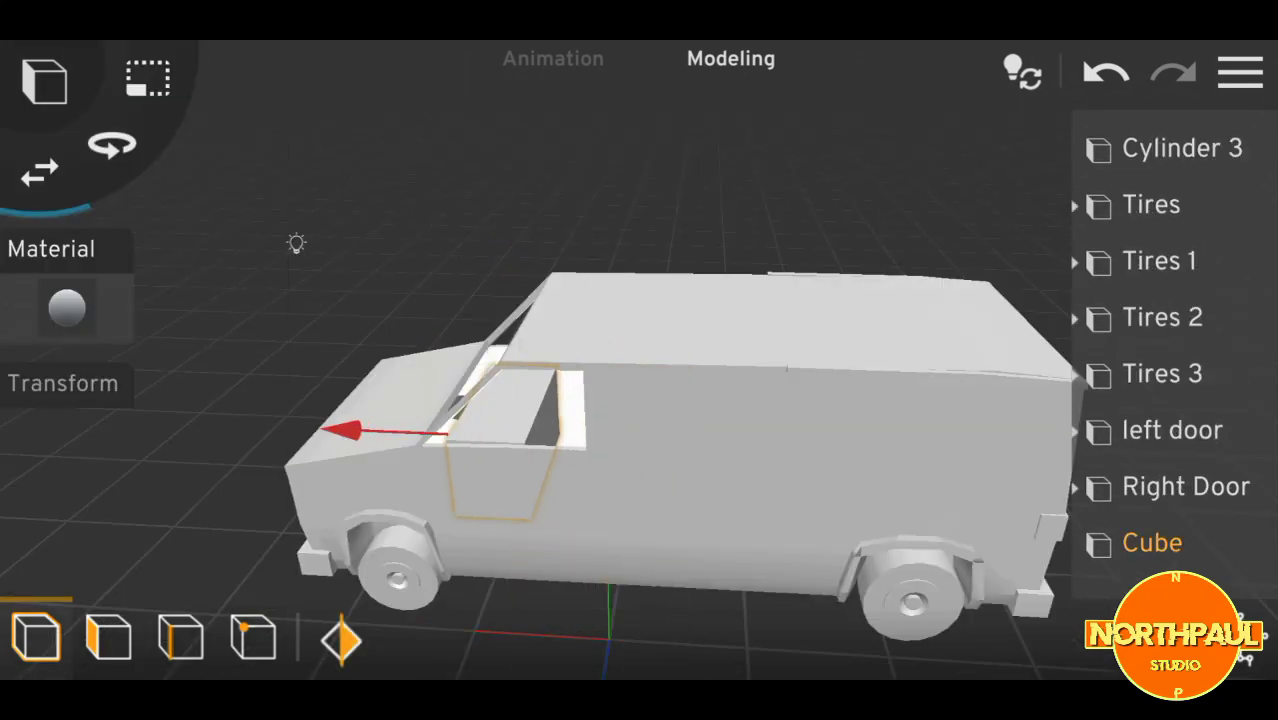
drag(640, 300, 640, 400)
scroll(640, 430, up, 5)
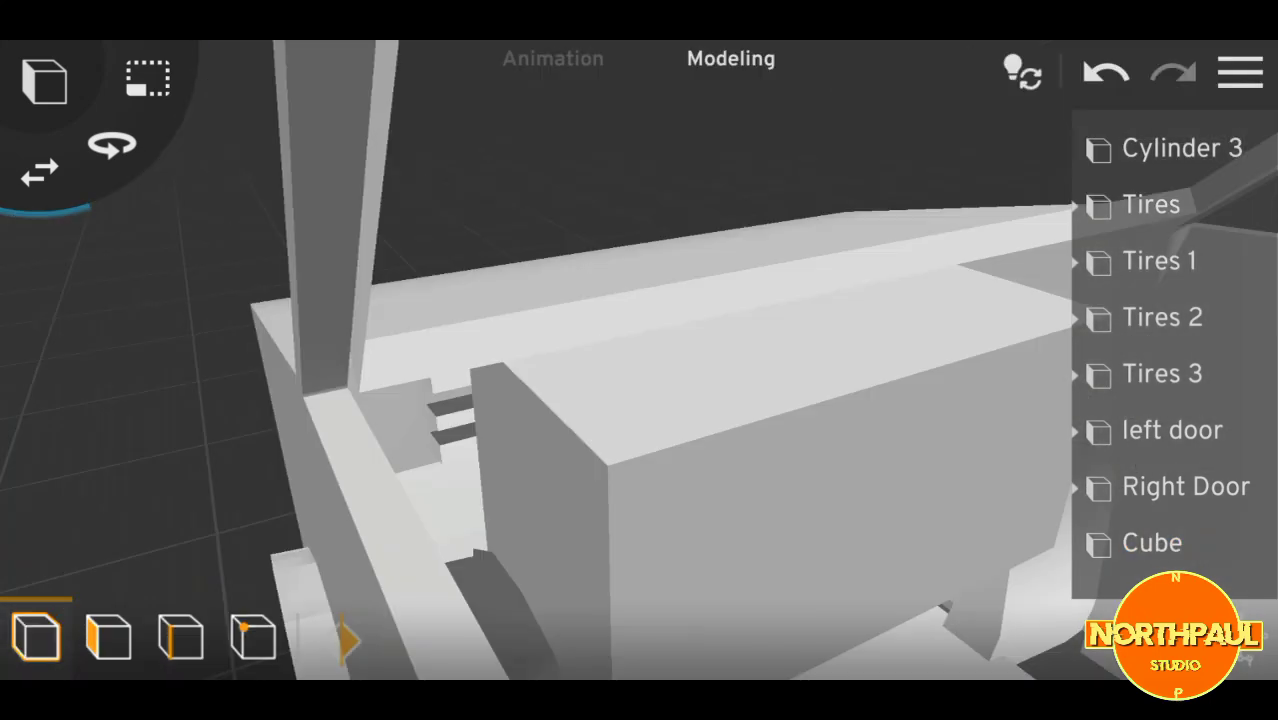
drag(640, 400, 760, 330)
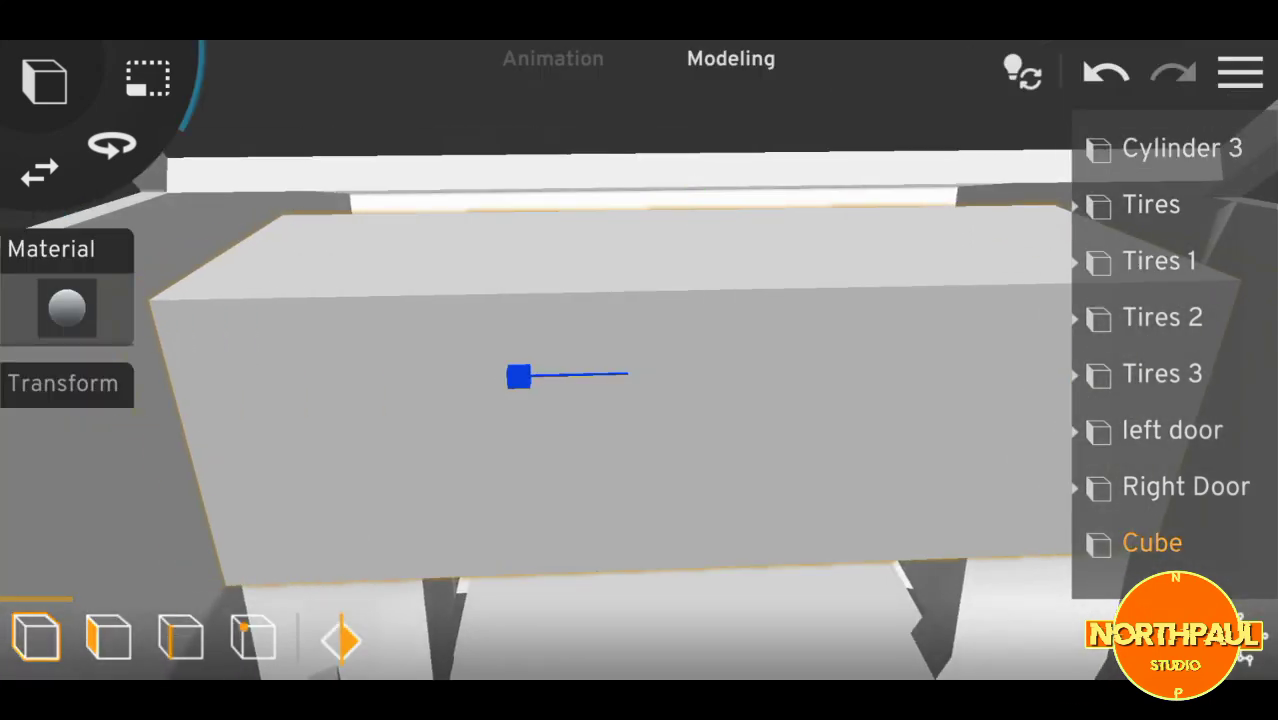
drag(640, 400, 760, 330)
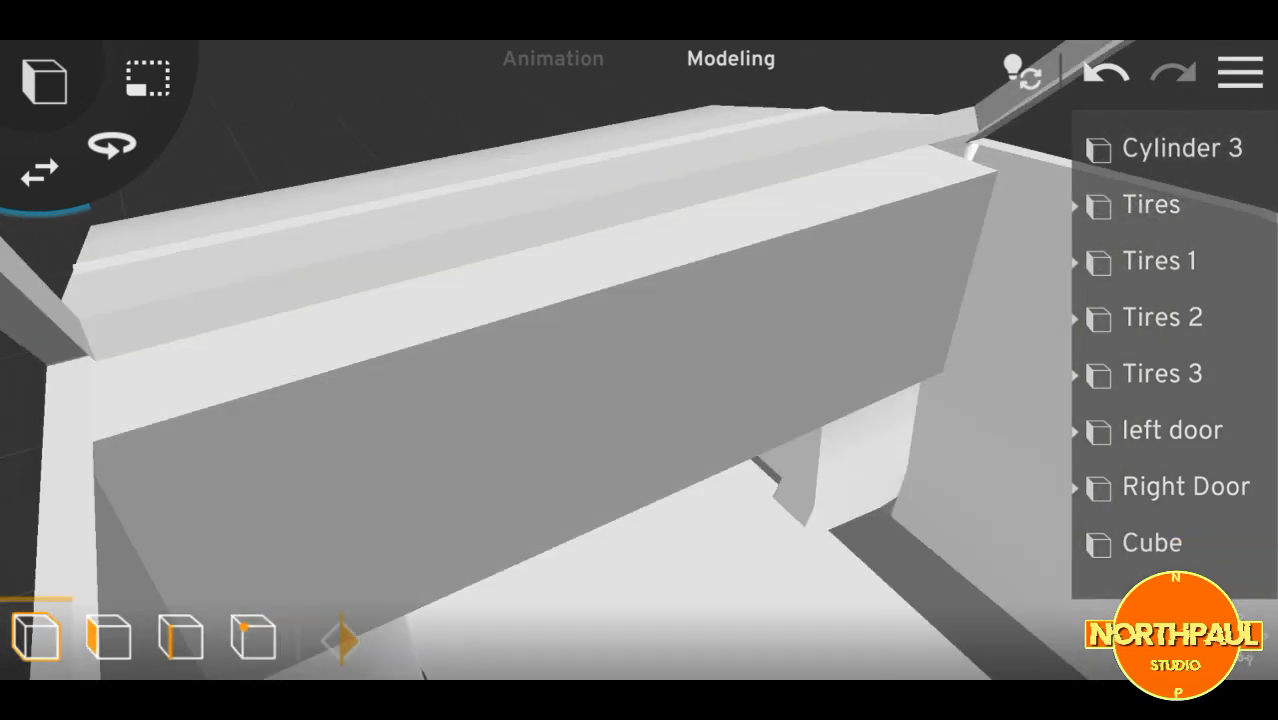
Resize and reposition the hood block
click(480, 300)
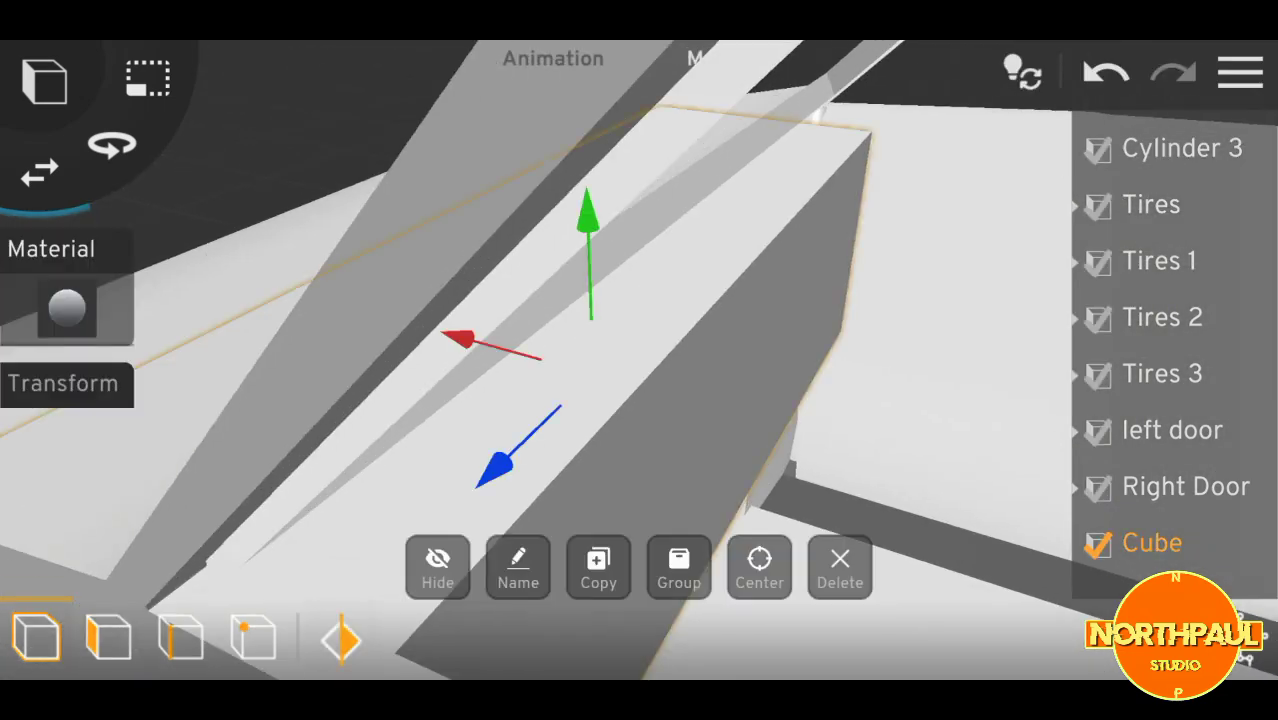
click(148, 78)
click(40, 172)
drag(640, 400, 700, 350)
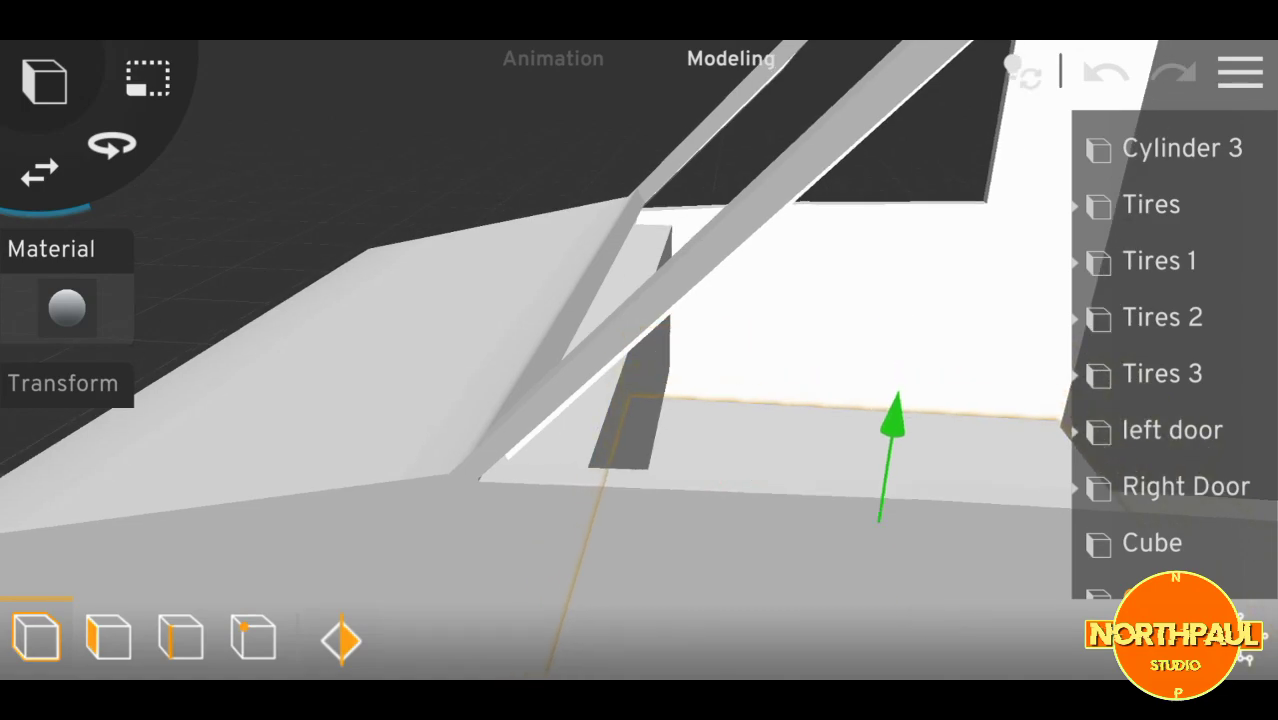
click(148, 78)
drag(640, 400, 560, 420)
mouse_move(640, 300)
mouse_down()
mouse_move(640, 420)
mouse_move(700, 400)
mouse_move(600, 330)
mouse_up()
mouse_move(640, 400)
mouse_down()
mouse_move(560, 380)
mouse_move(590, 130)
mouse_up()
scroll(1170, 400, down, 2)
Move, scale and tilt the Plane to fill the sloped windshield opening
click(1155, 542)
drag(800, 450, 720, 400)
mouse_move(640, 400)
mouse_down()
mouse_move(580, 420)
mouse_move(600, 360)
mouse_up()
click(148, 78)
drag(610, 283, 560, 330)
mouse_move(640, 400)
mouse_down()
mouse_move(600, 380)
mouse_move(600, 400)
mouse_up()
click(111, 145)
drag(420, 430, 300, 300)
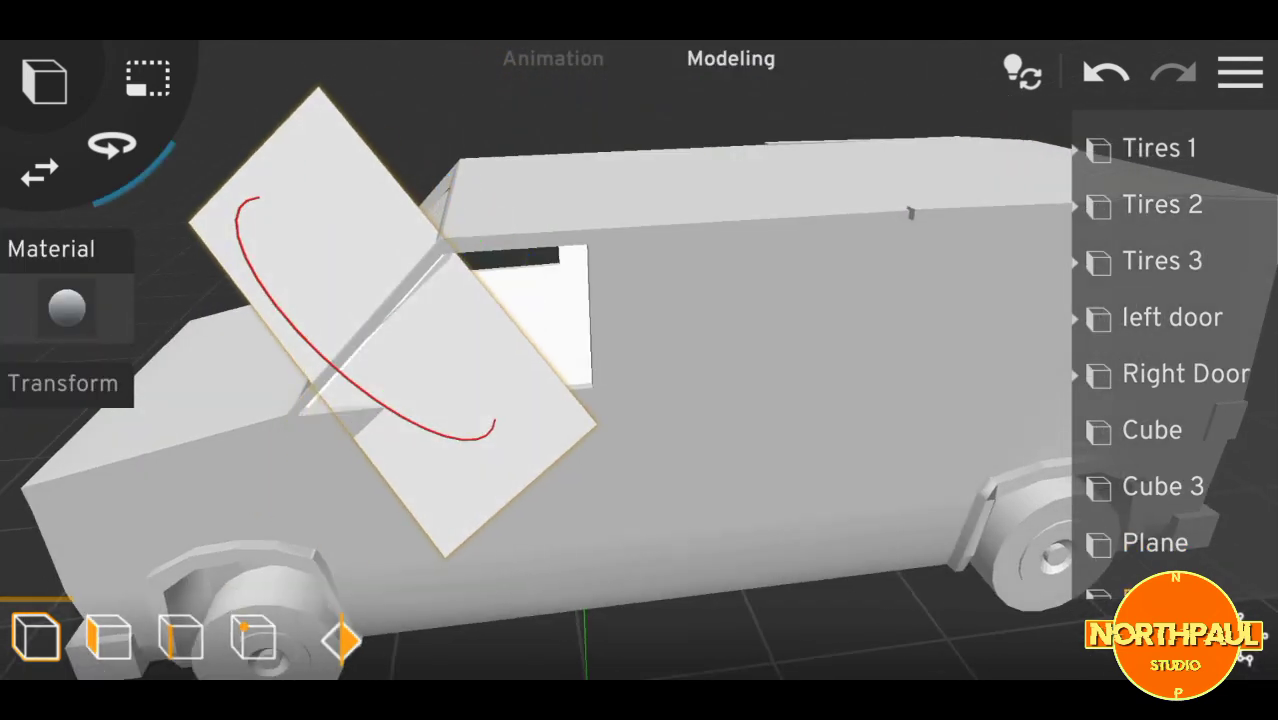
drag(800, 400, 700, 420)
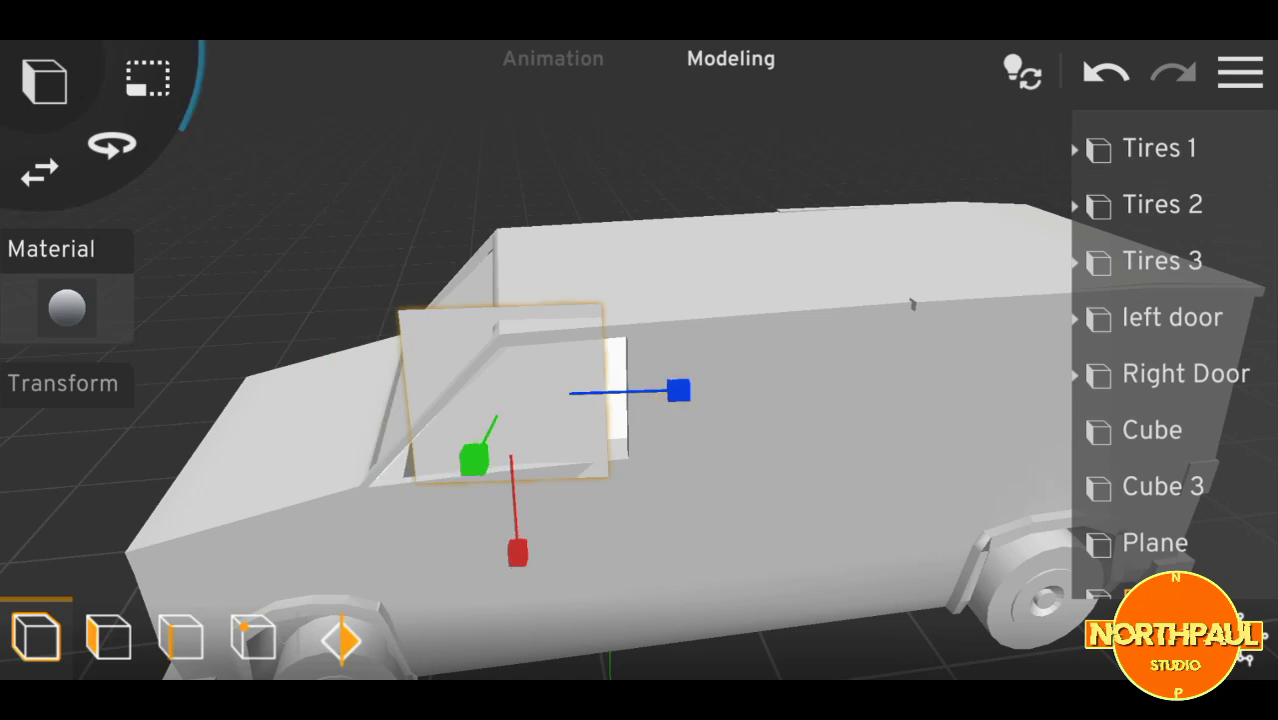
Fit the Plane window panel into the side window opening
mouse_move(640, 400)
mouse_down()
mouse_move(700, 380)
mouse_move(700, 330)
mouse_up()
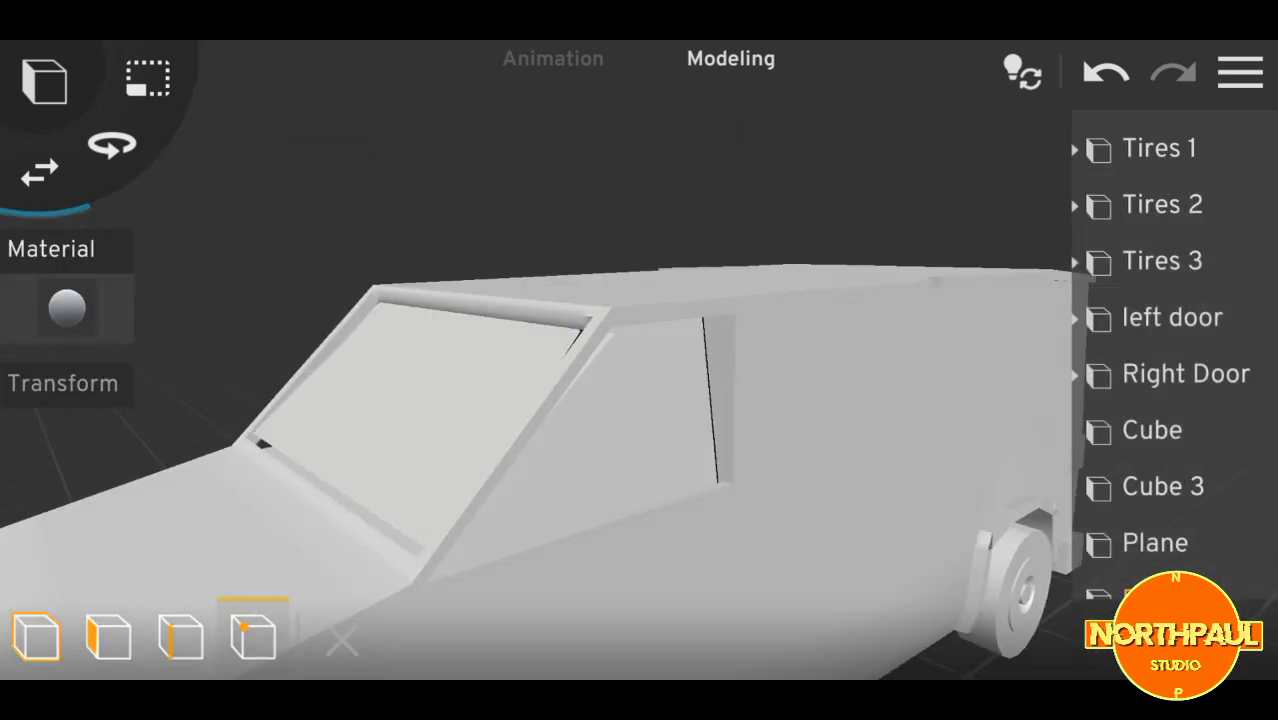
mouse_move(640, 400)
mouse_down()
mouse_move(700, 380)
mouse_move(580, 300)
mouse_up()
click(1155, 542)
mouse_move(600, 400)
mouse_down()
mouse_move(680, 390)
mouse_move(700, 330)
mouse_move(640, 380)
mouse_move(600, 360)
mouse_up()
click(1240, 72)
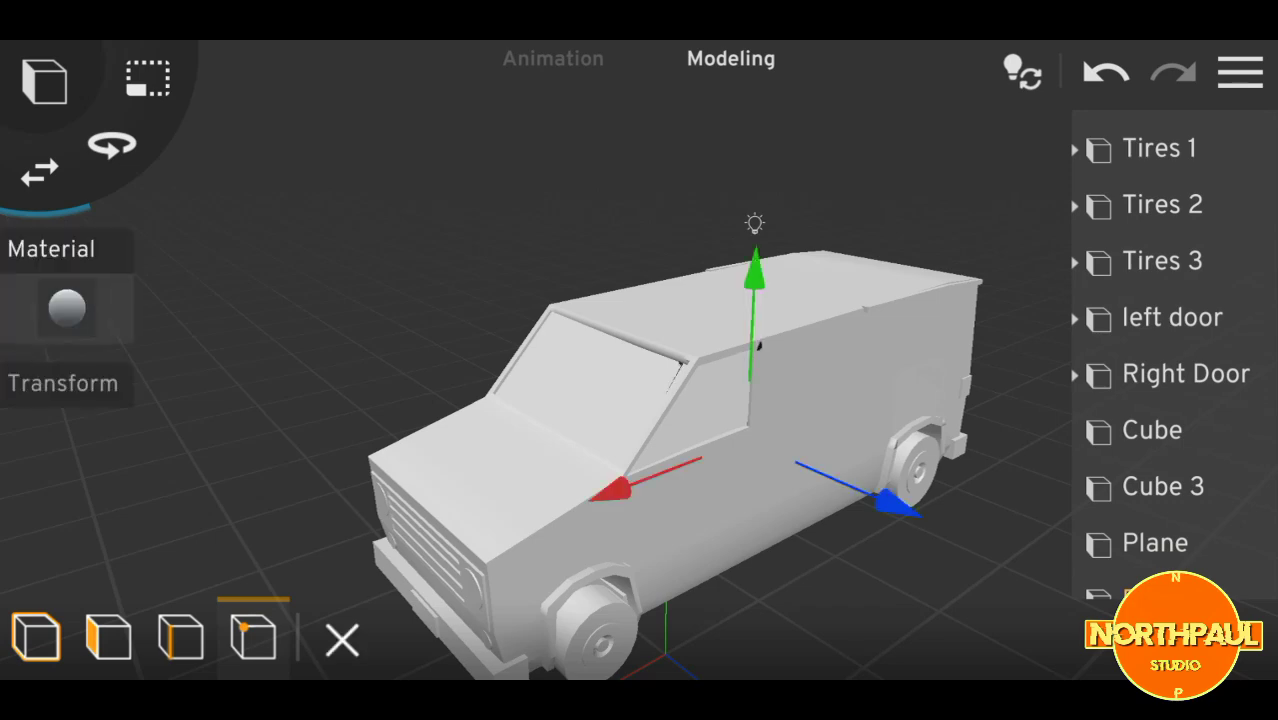
mouse_move(640, 400)
mouse_down()
mouse_move(600, 400)
mouse_move(700, 380)
mouse_move(620, 390)
mouse_move(700, 360)
mouse_up()
scroll(560, 460, up, 3)
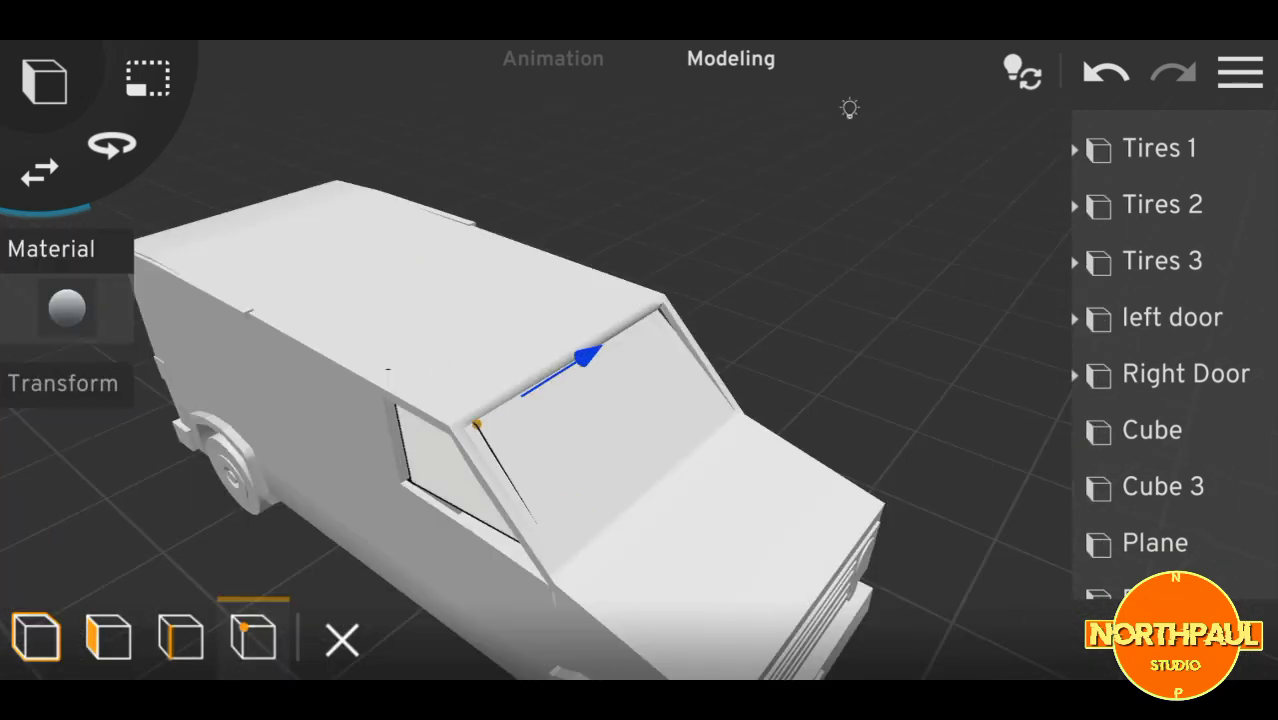
mouse_move(640, 400)
mouse_down()
mouse_move(560, 380)
mouse_move(520, 340)
mouse_move(560, 400)
mouse_up()
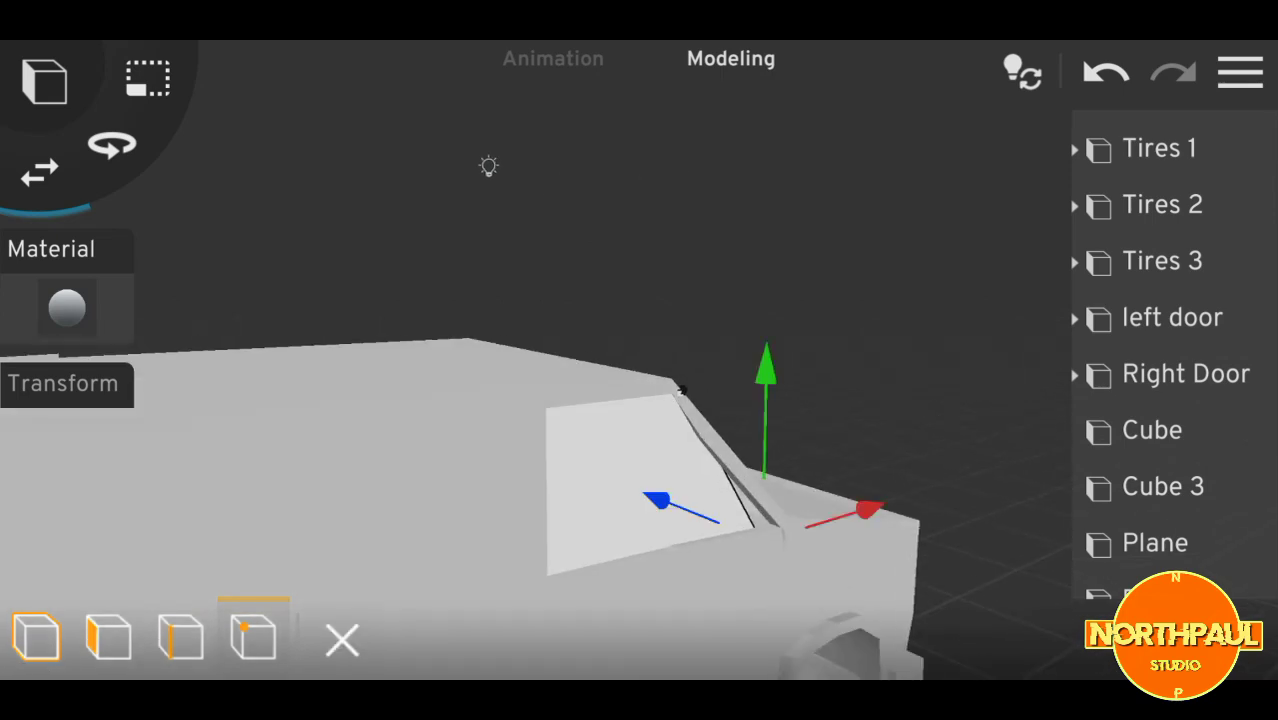
drag(640, 400, 620, 450)
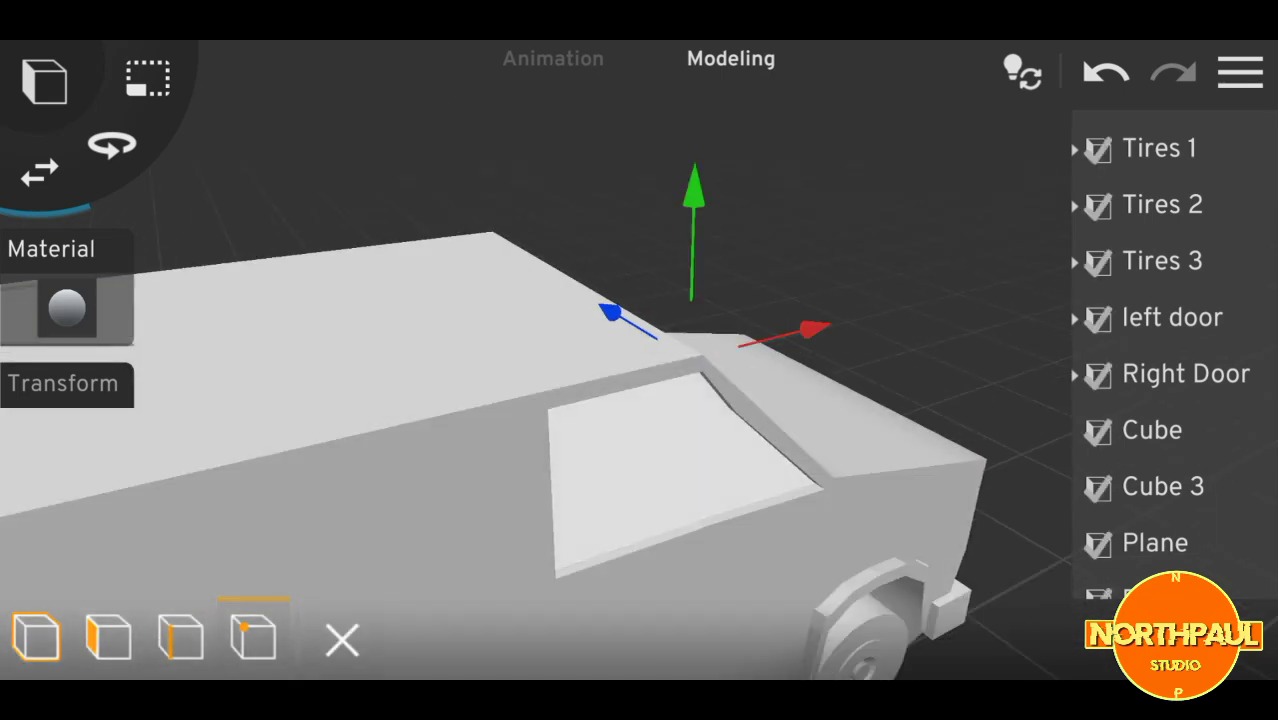
mouse_move(640, 400)
mouse_down()
mouse_move(600, 300)
mouse_move(560, 380)
mouse_up()
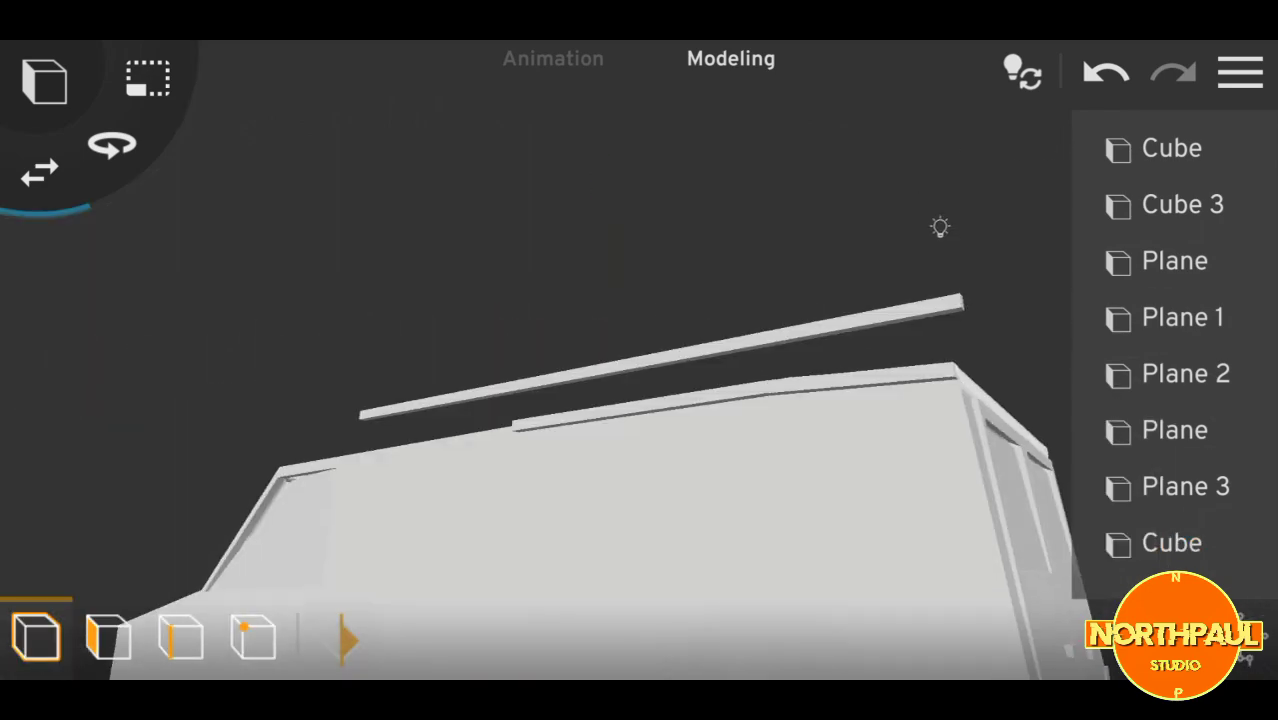
Arrange the roof bars into a rectangular rack frame with support posts on the roof
click(1171, 543)
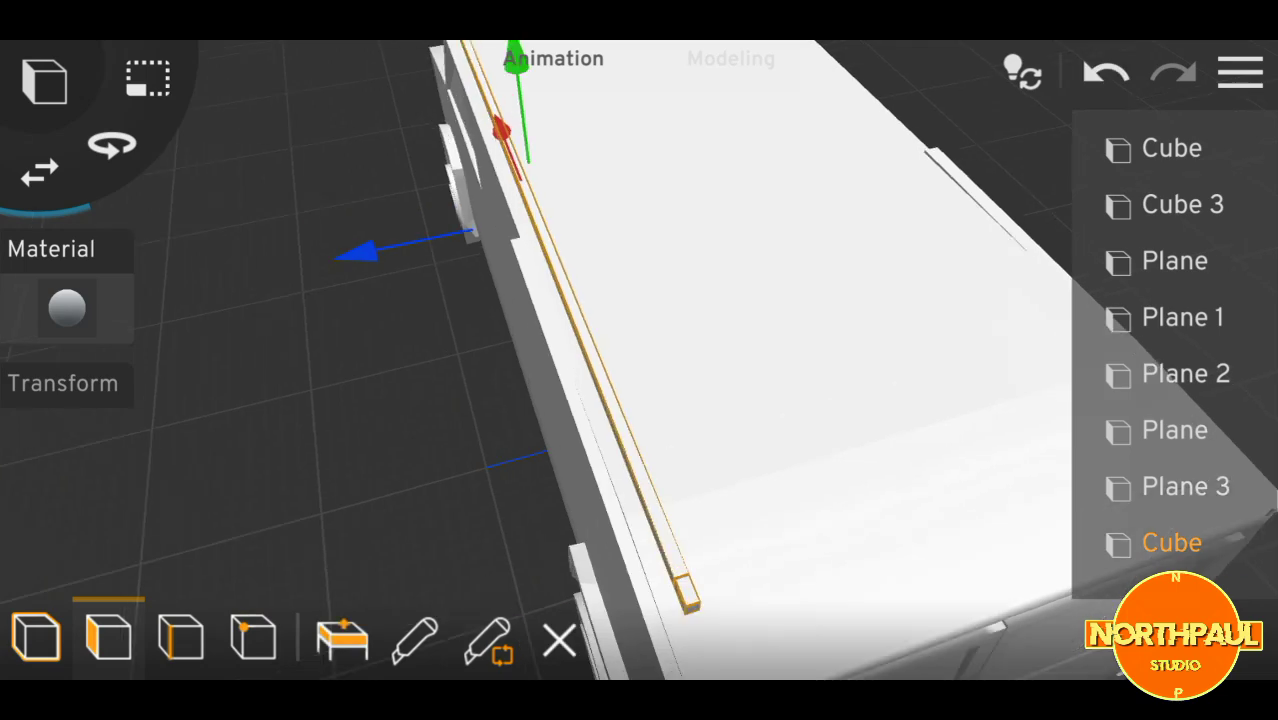
click(860, 420)
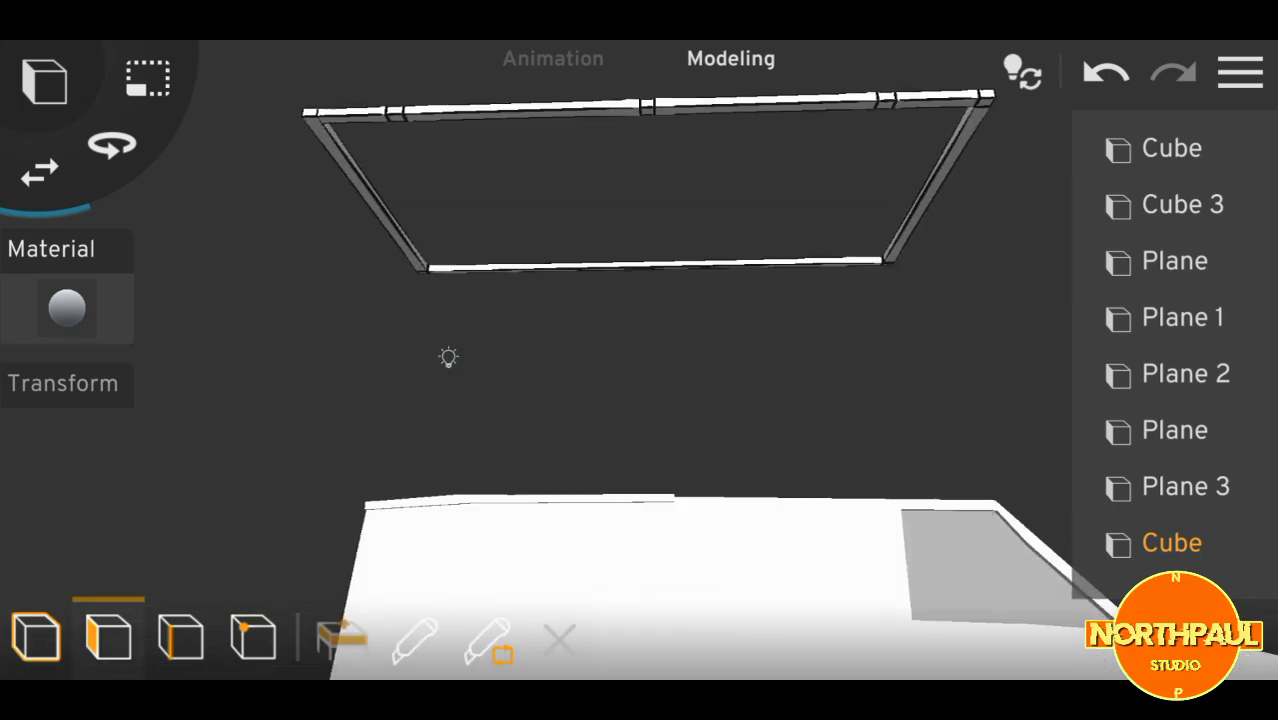
click(330, 440)
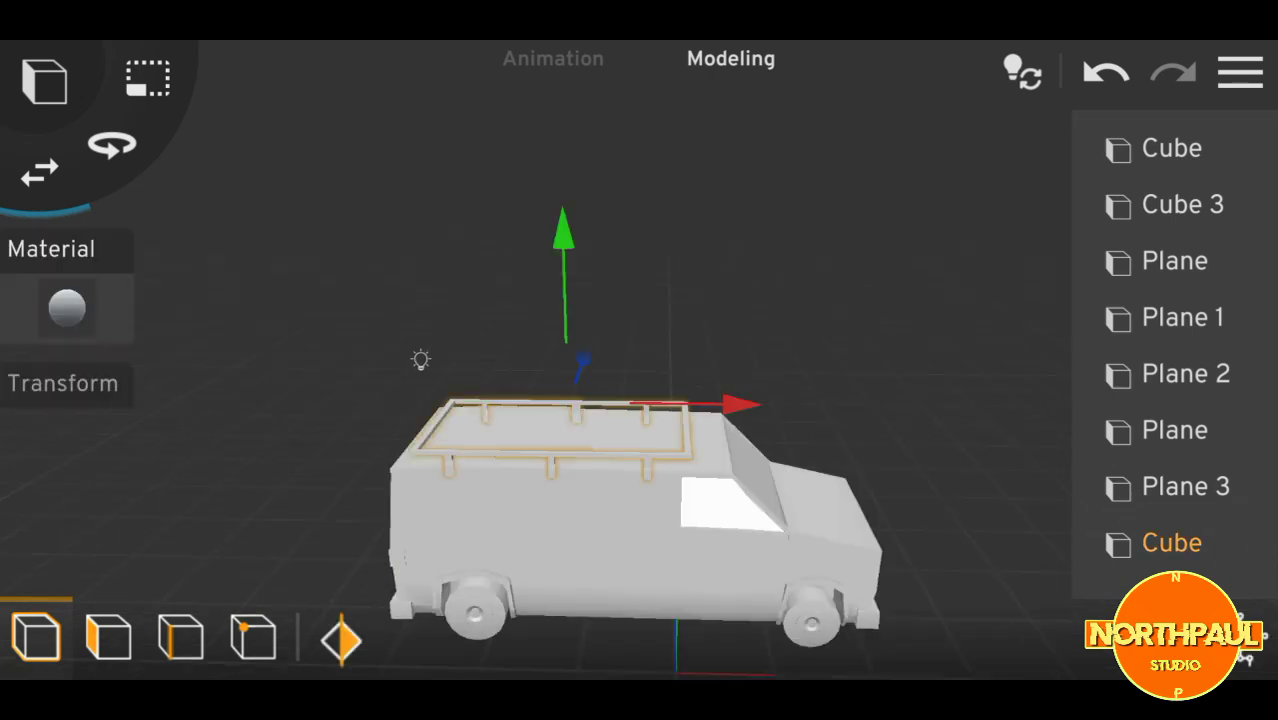
Add a Plane and stretch it into a large floor under the van
click(648, 265)
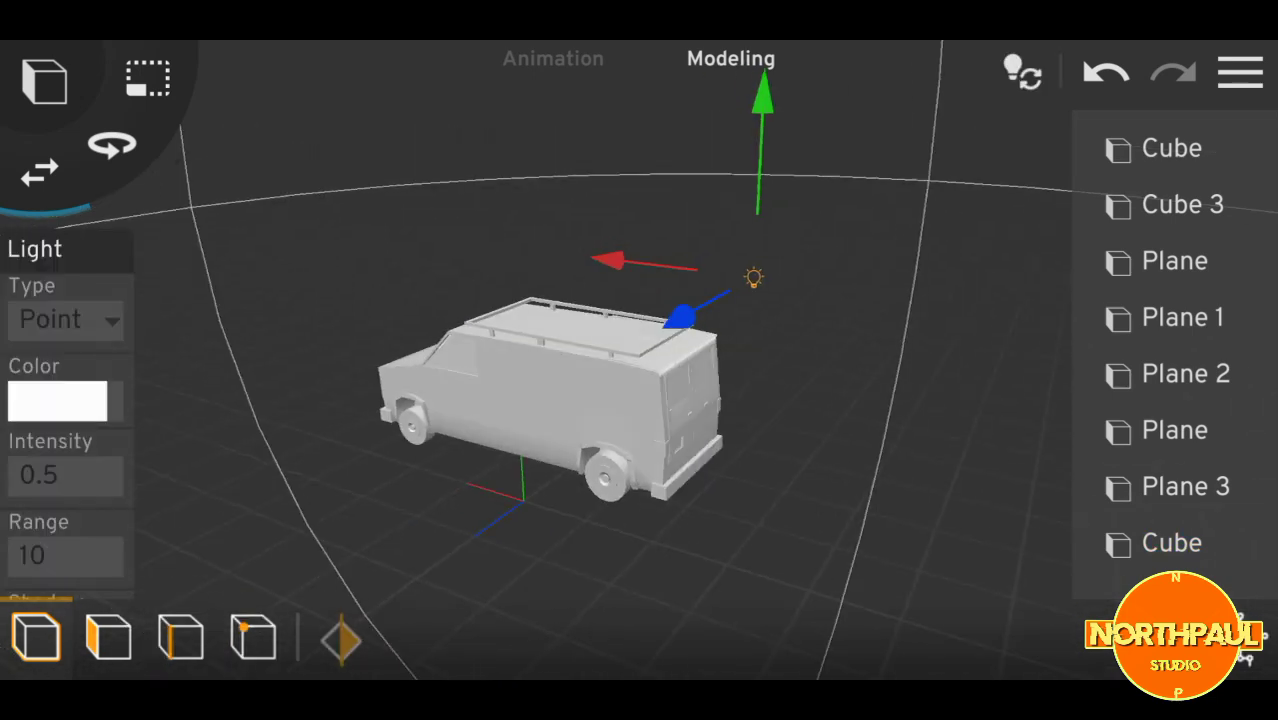
click(44, 80)
click(57, 214)
drag(399, 399, 100, 420)
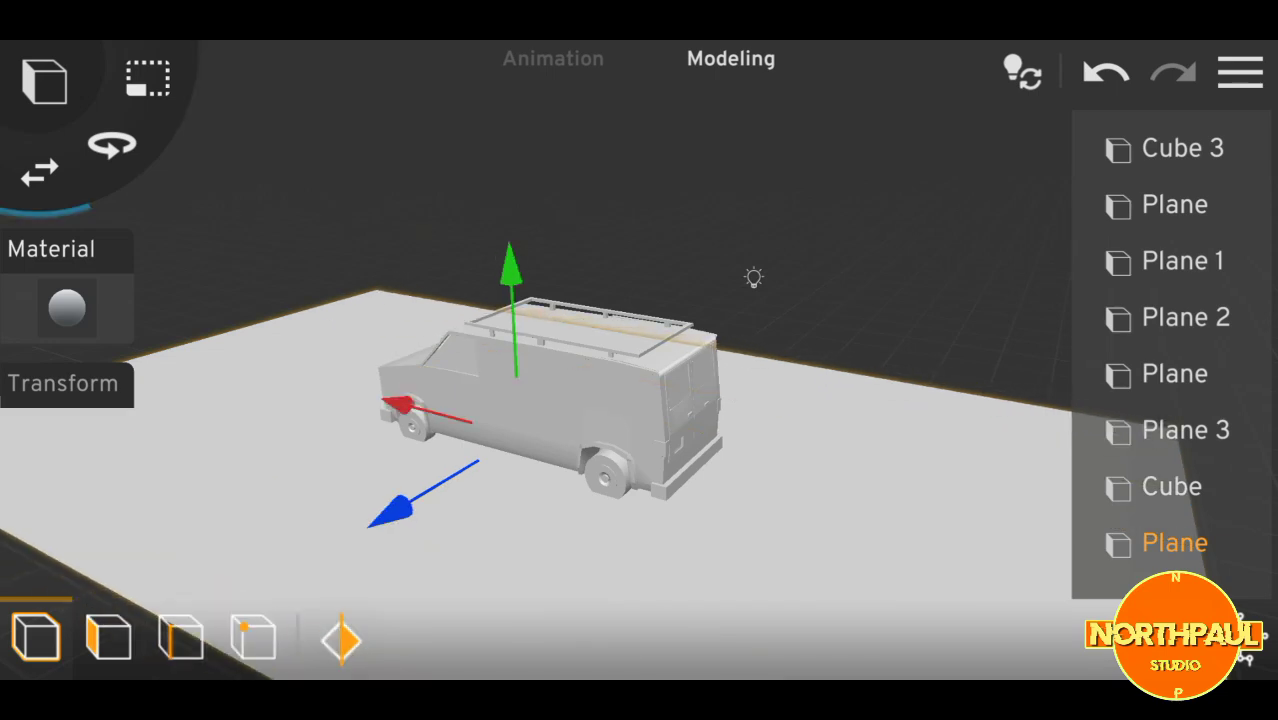
Set the light's shadow strength to 0.18
click(754, 277)
scroll(66, 420, down, 3)
click(66, 500)
drag(60, 637, 208, 637)
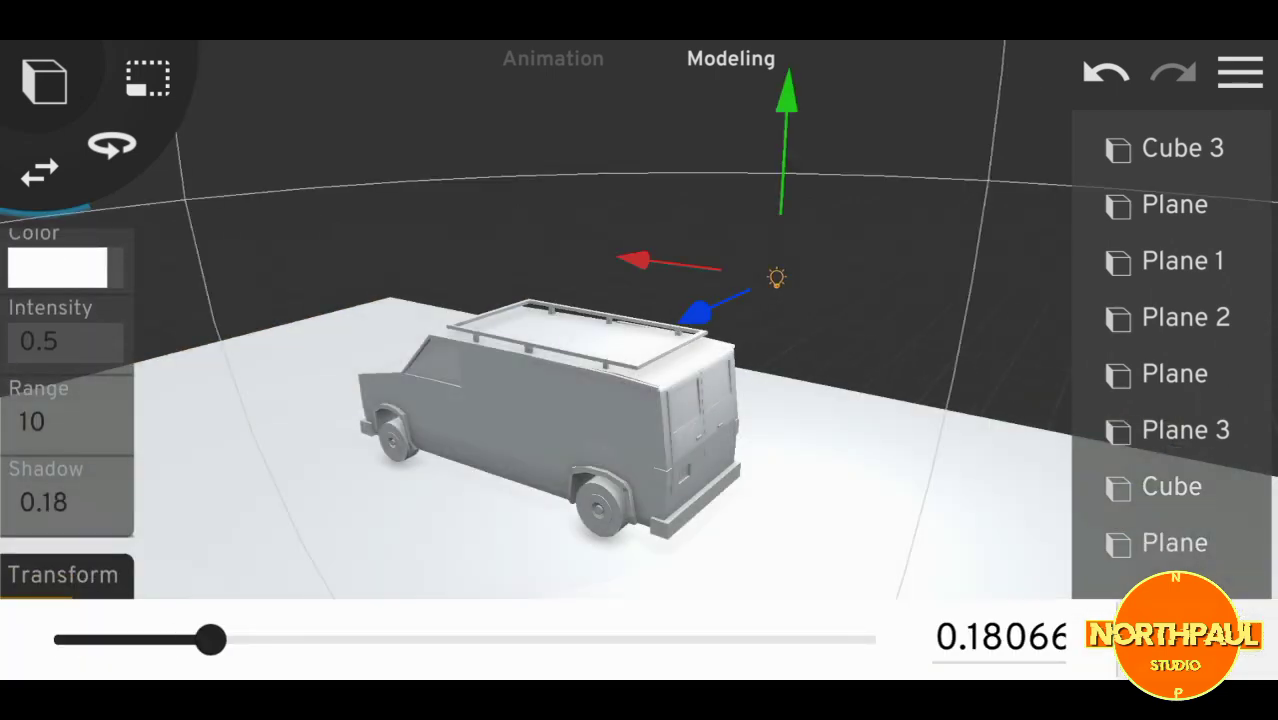
Centre on the small box on the van's side and make it shorter
click(640, 485)
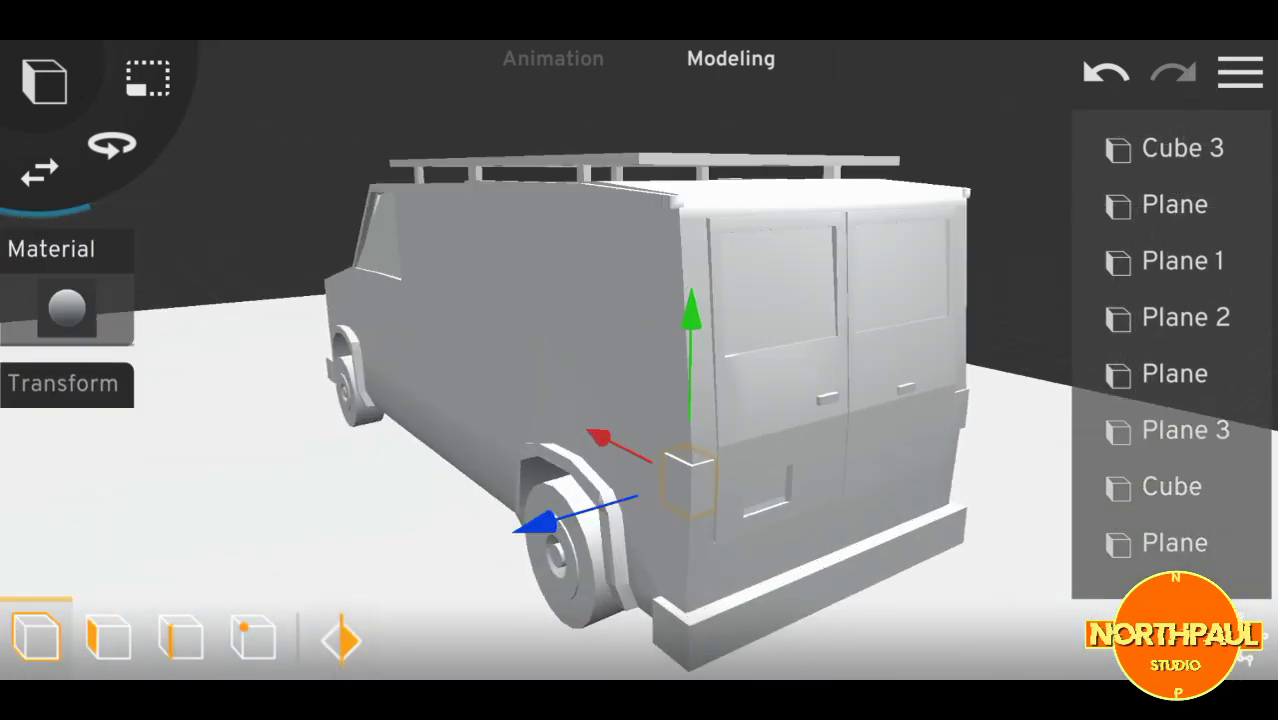
click(660, 468)
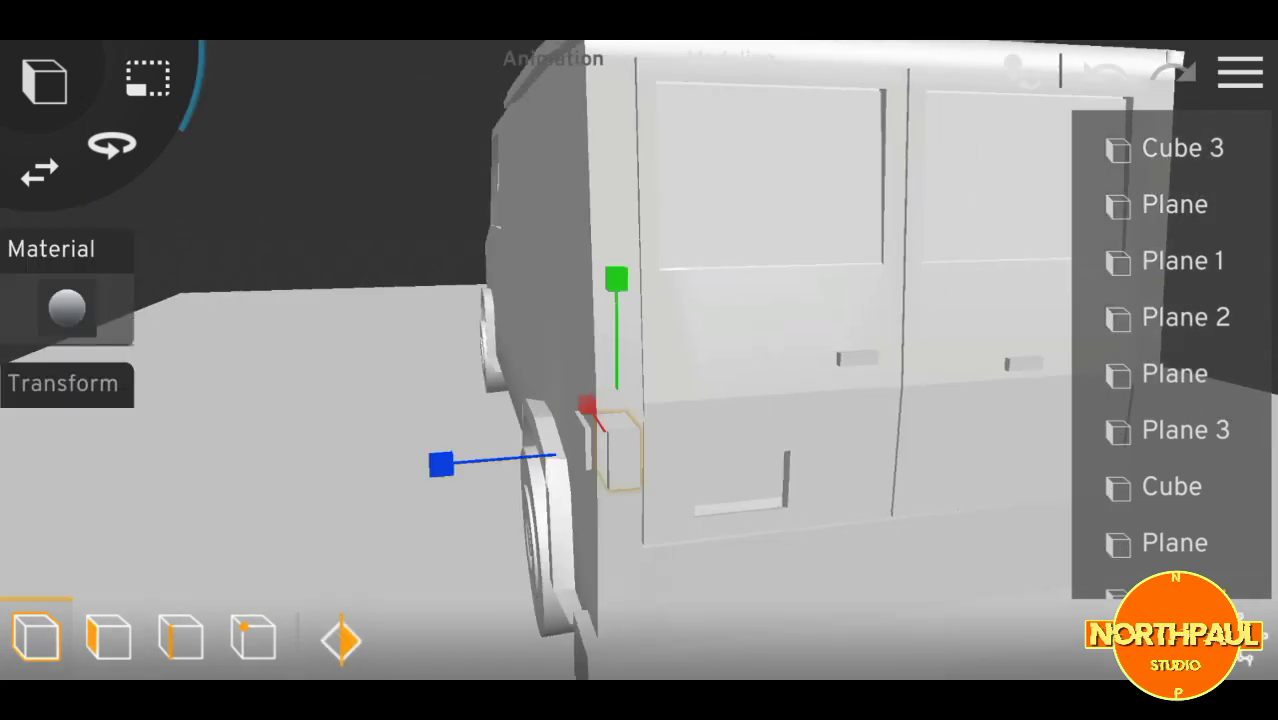
click(593, 400)
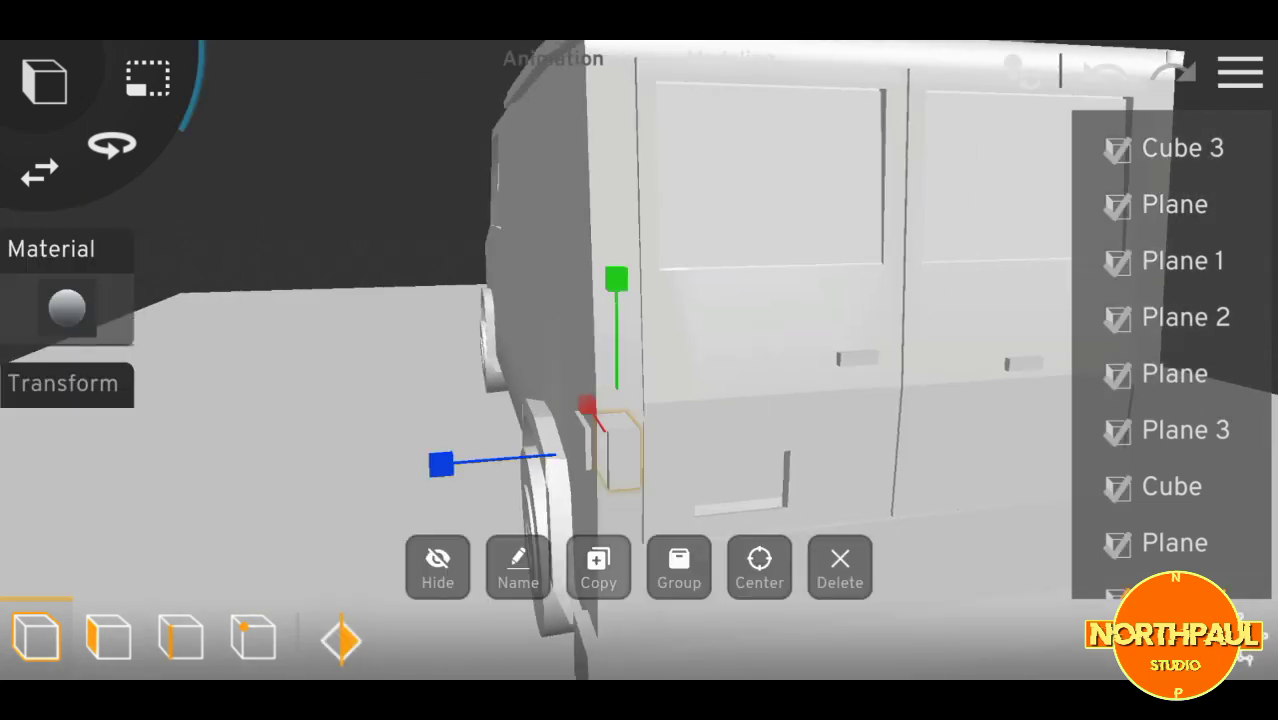
click(759, 566)
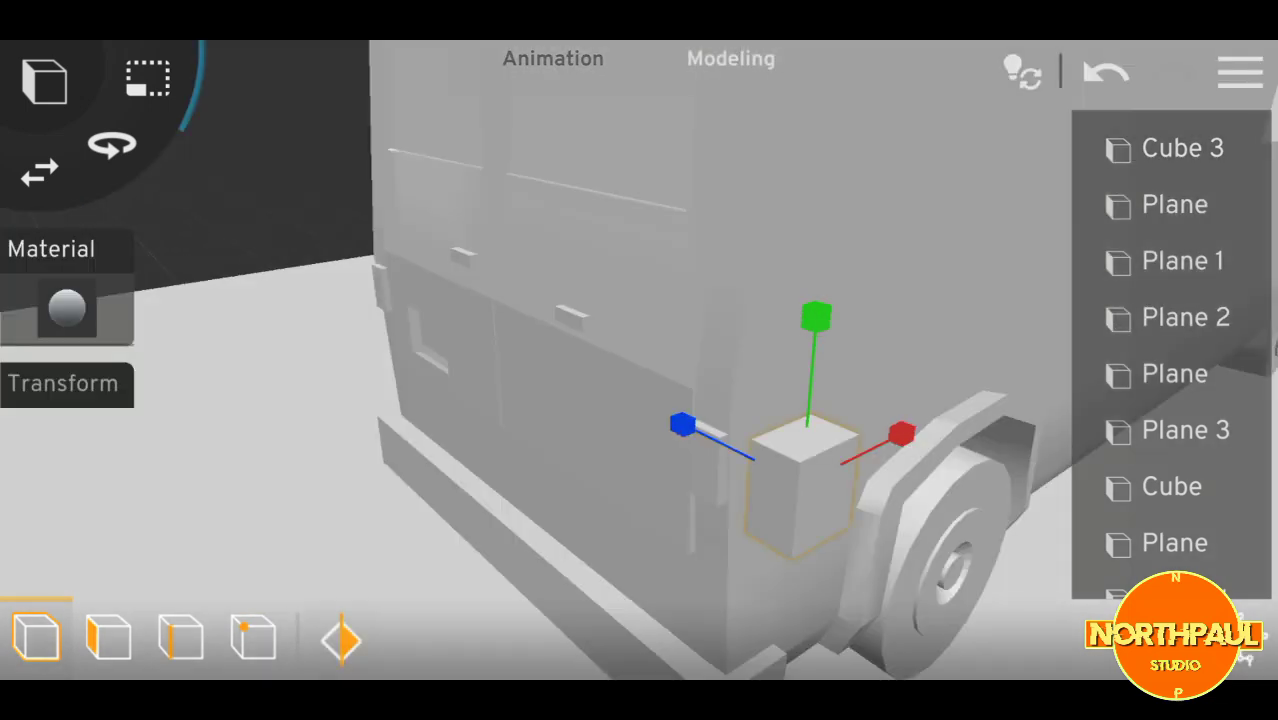
drag(816, 317, 816, 345)
click(40, 172)
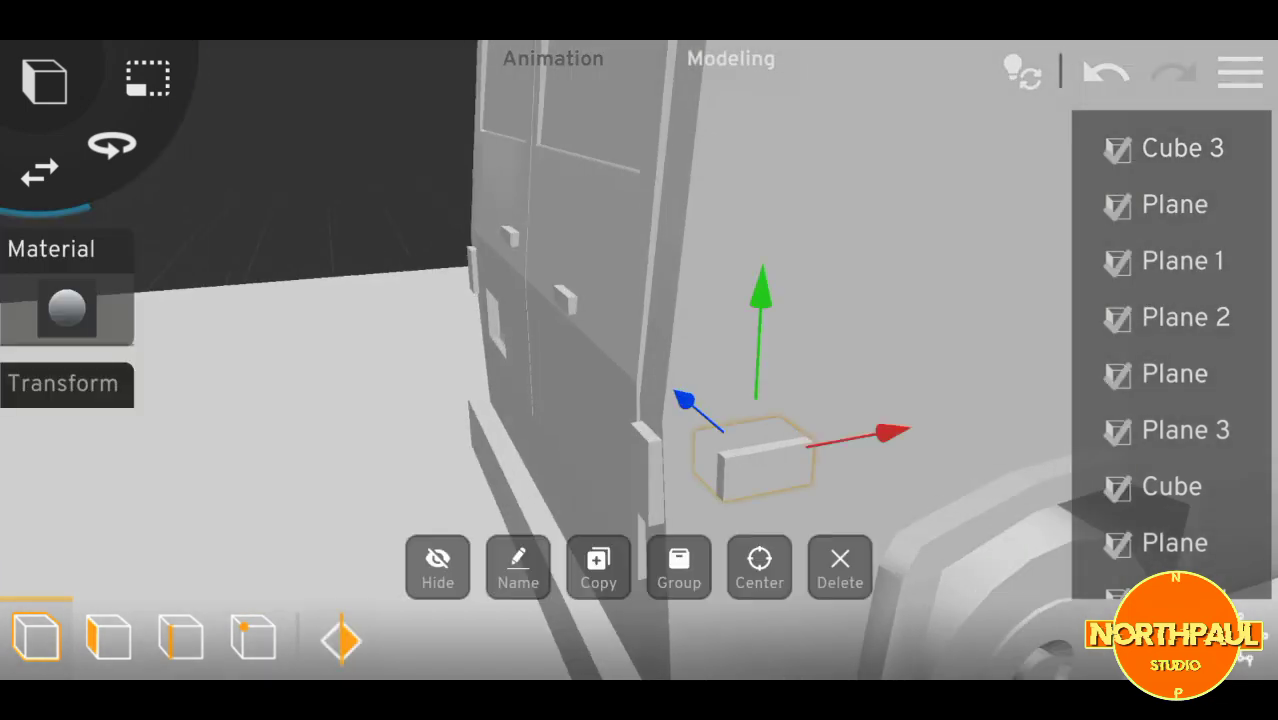
click(1105, 72)
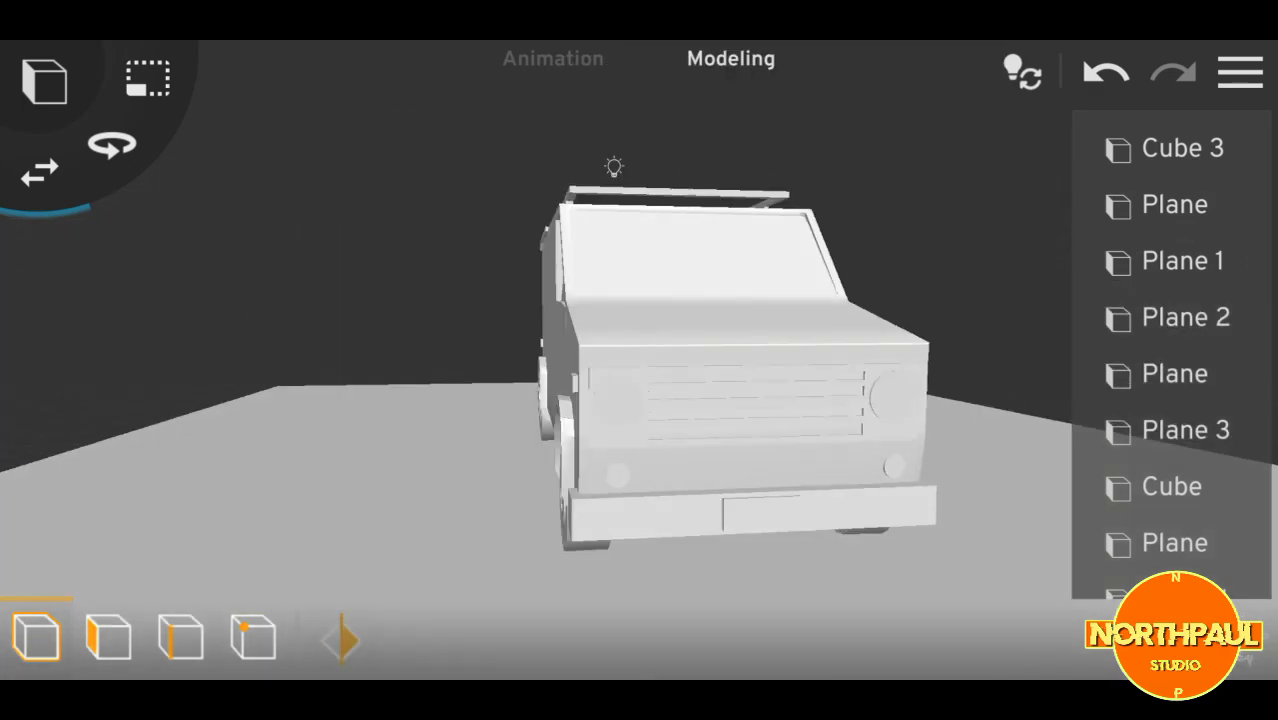
Centre on the small front cube and edit Plane 1's edges at the windscreen pillar
click(885, 395)
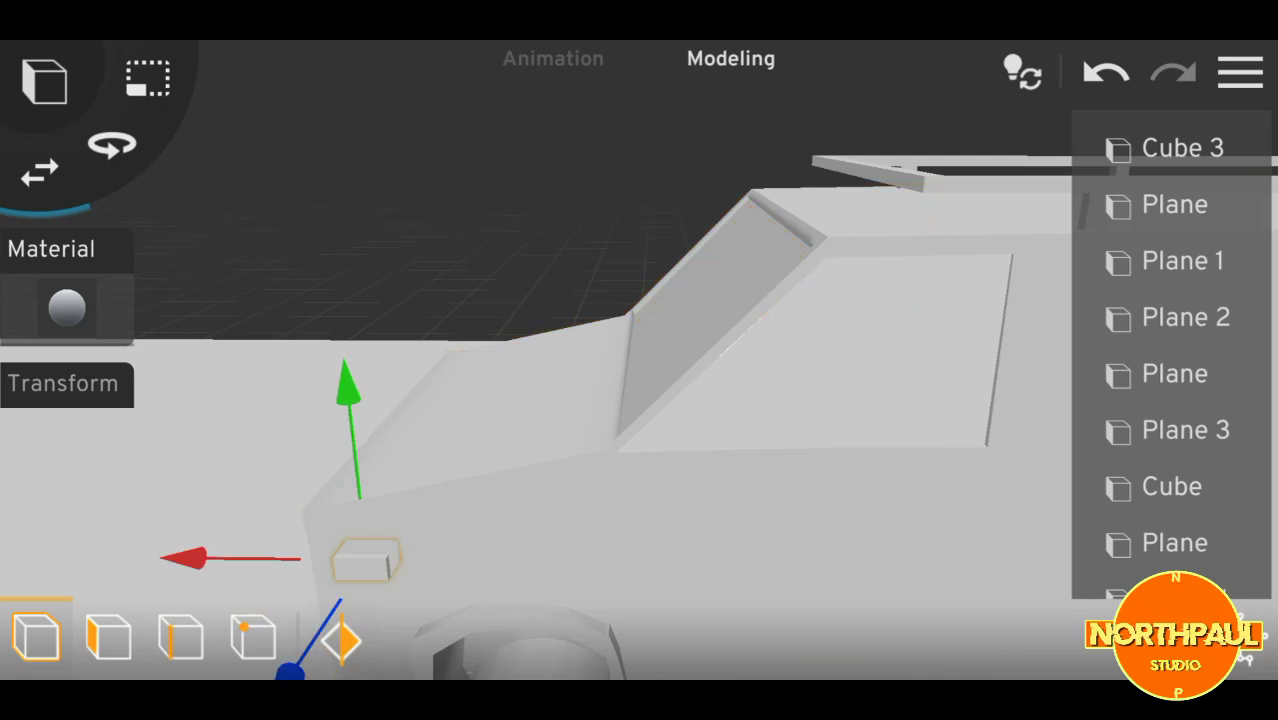
click(365, 560)
click(759, 562)
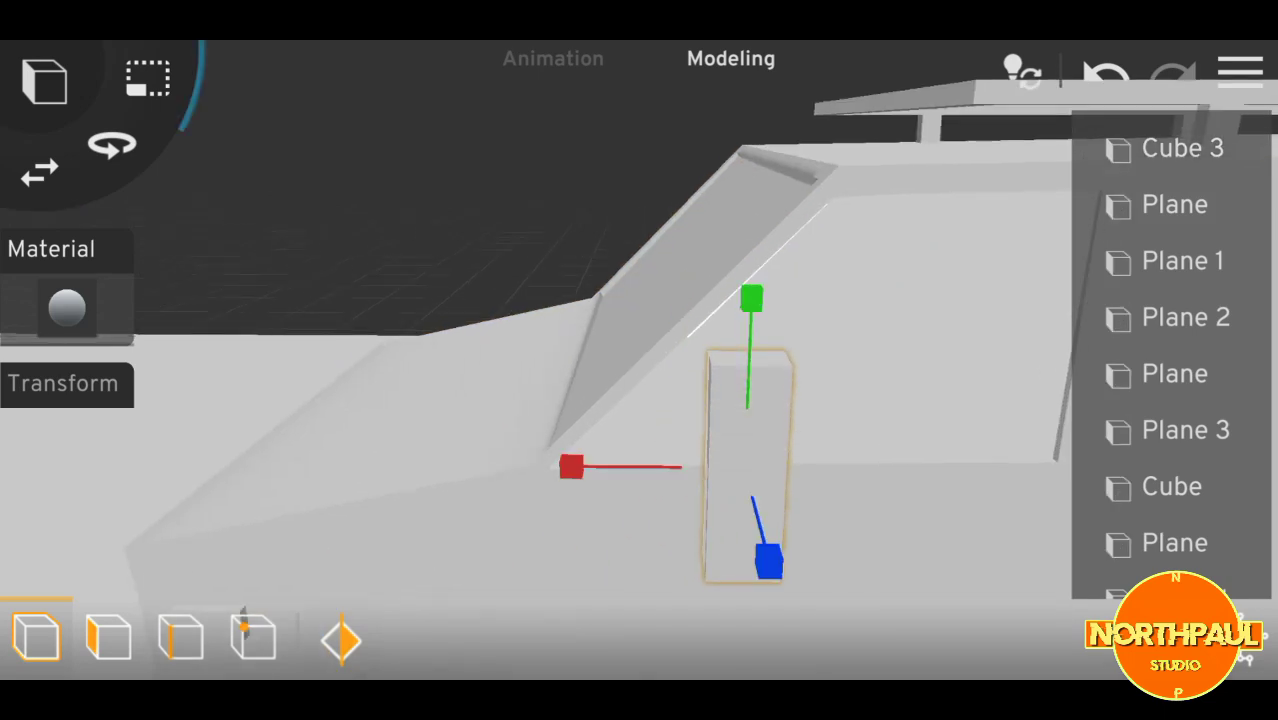
click(1182, 261)
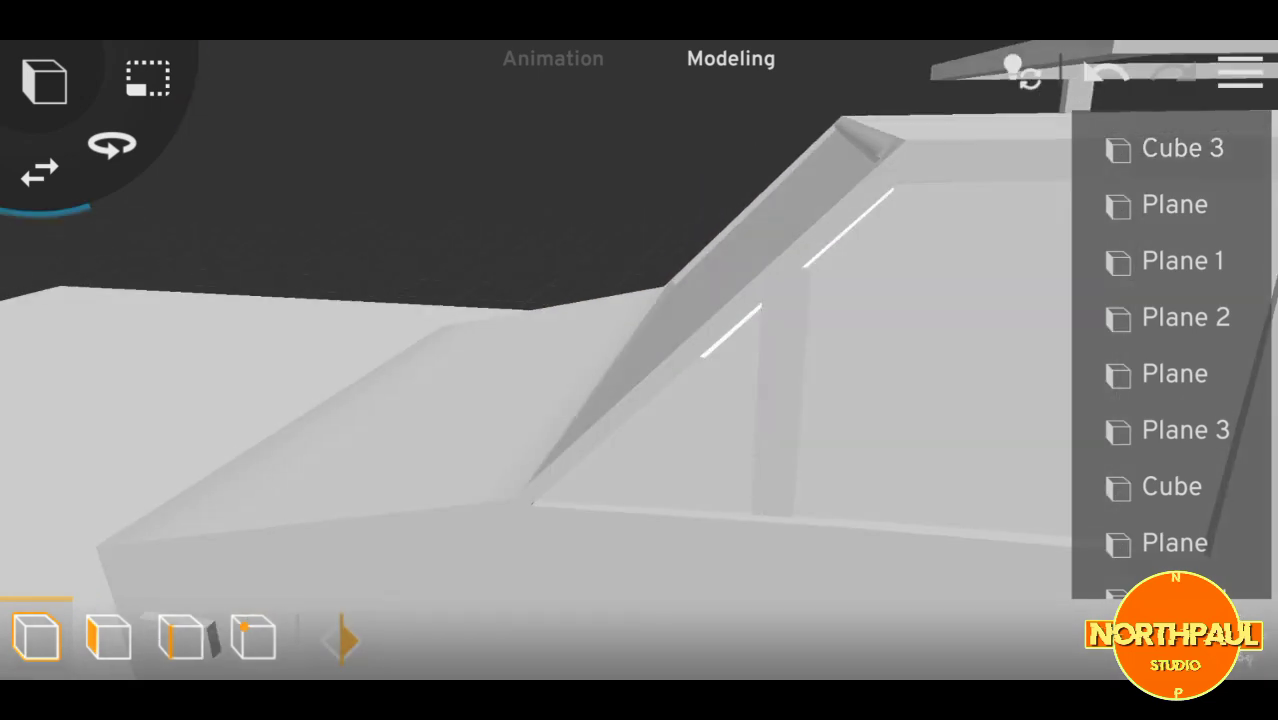
click(180, 637)
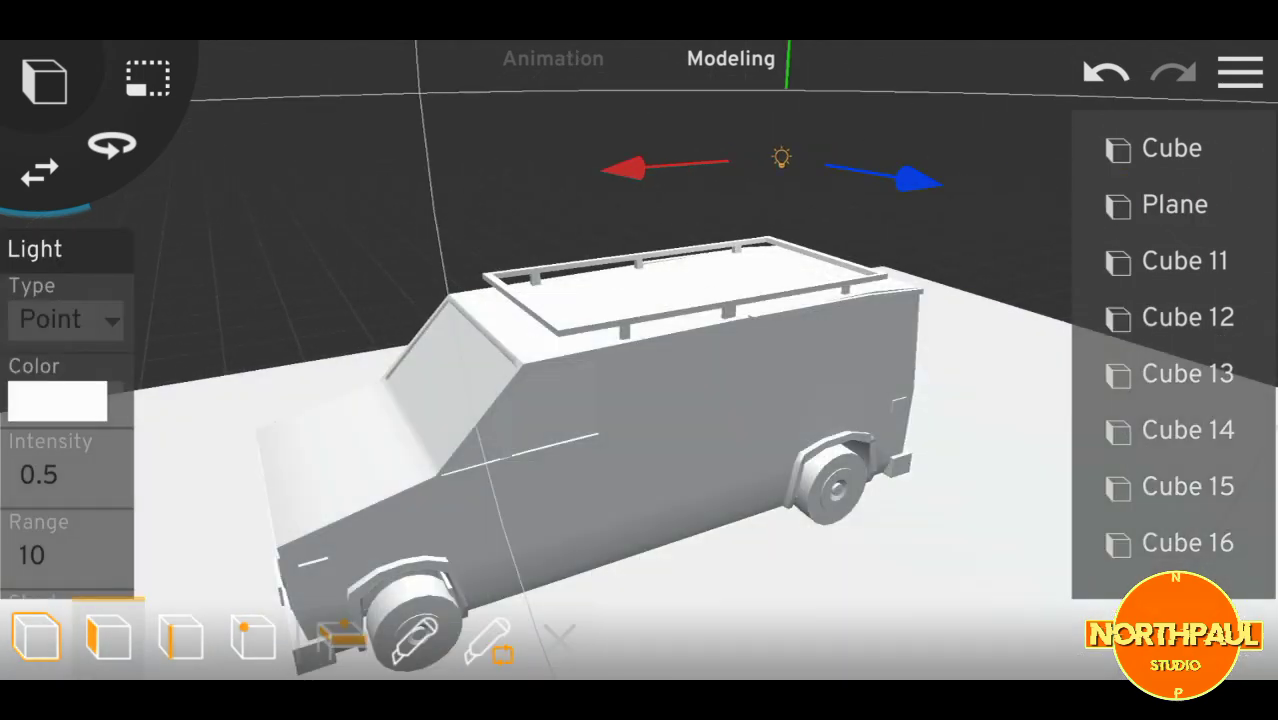
Select the van body and lower front door faces, then the side-mirror cube
click(685, 428)
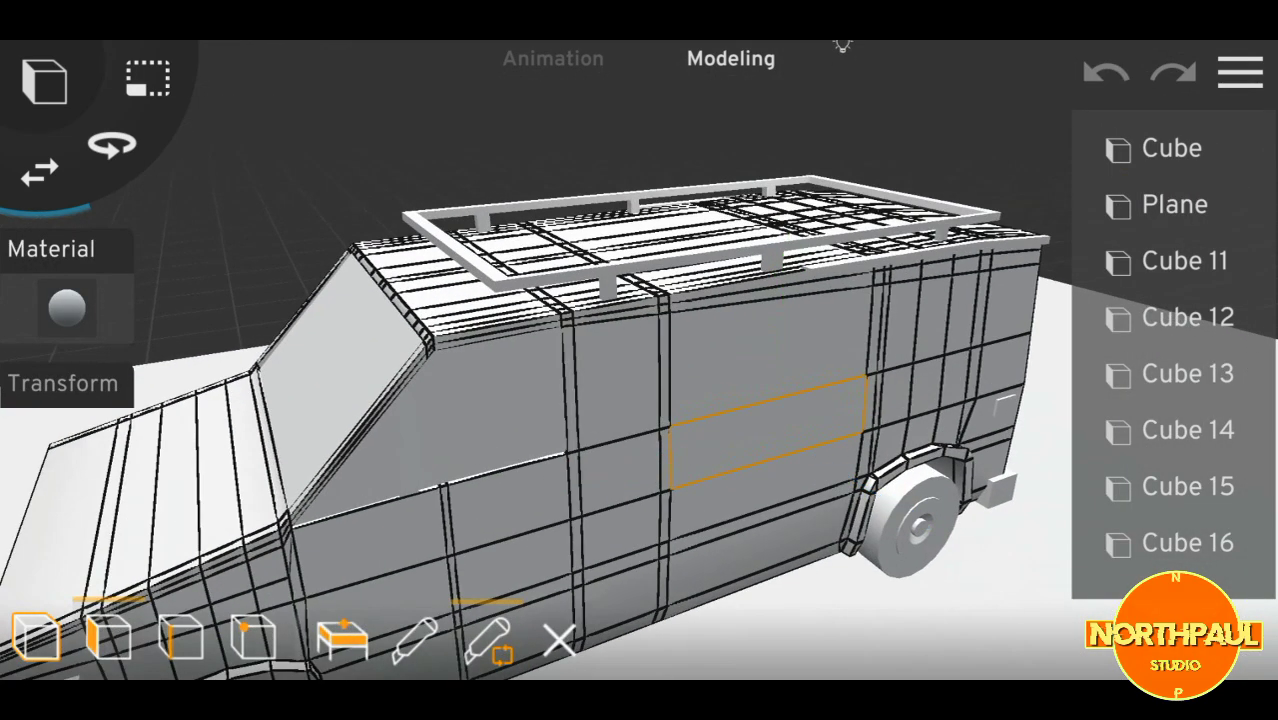
click(510, 530)
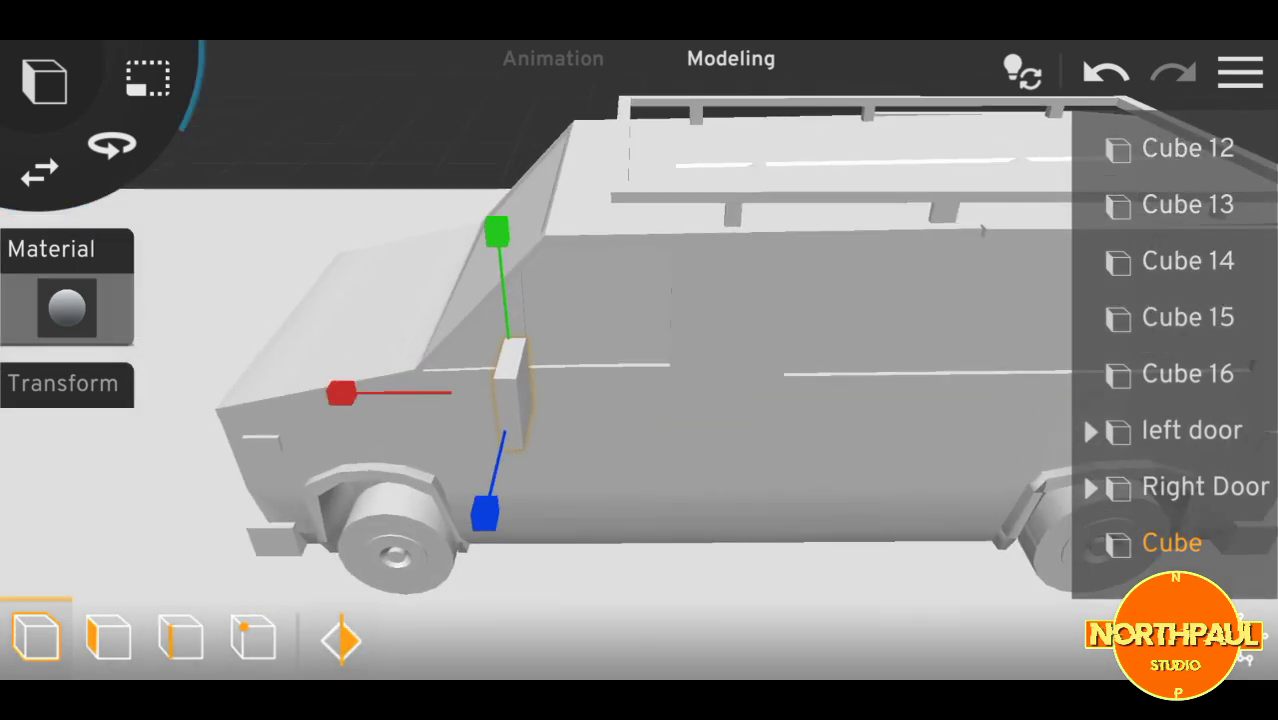
click(1171, 542)
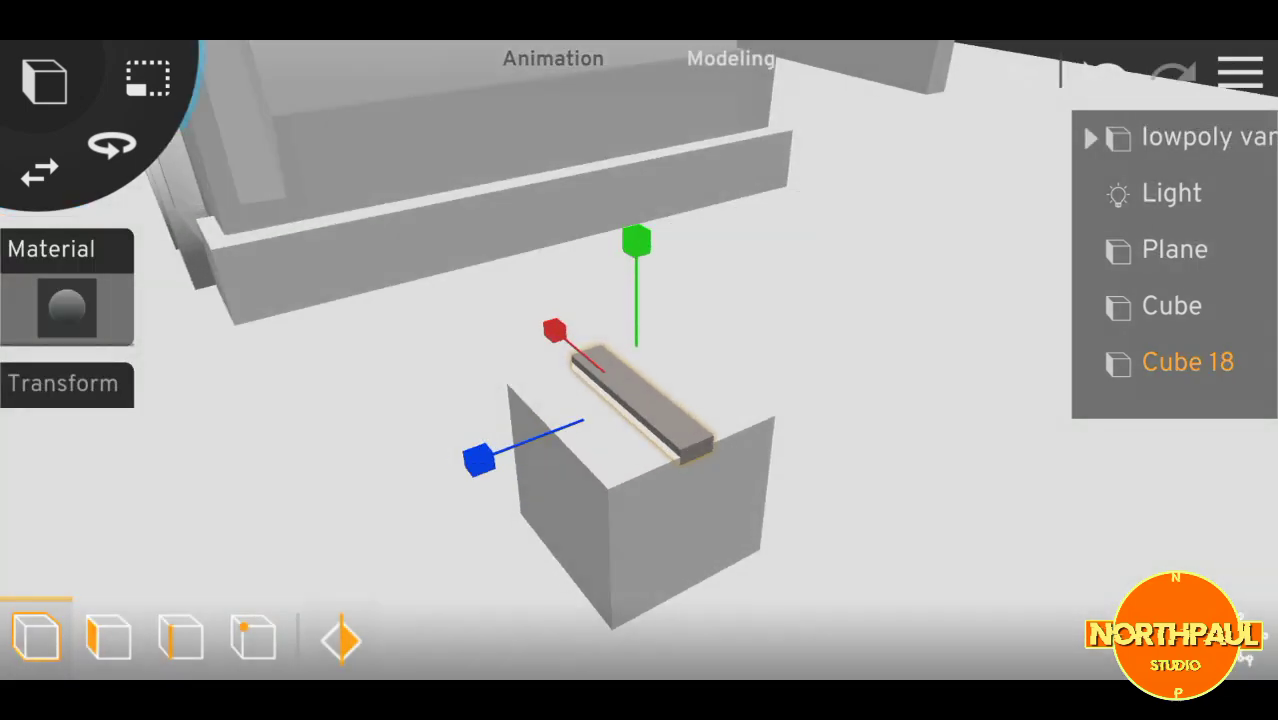
Extrude Cube 18's end faces down the box side to form the tape strip
click(108, 637)
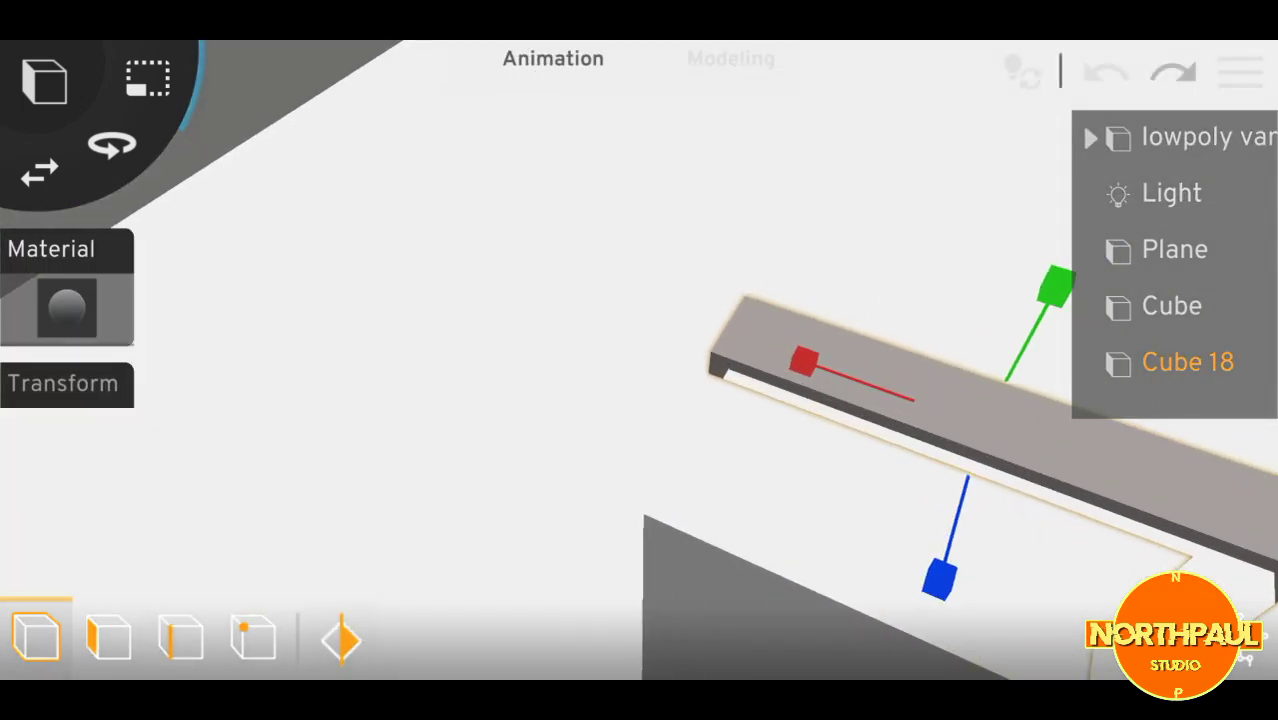
click(108, 637)
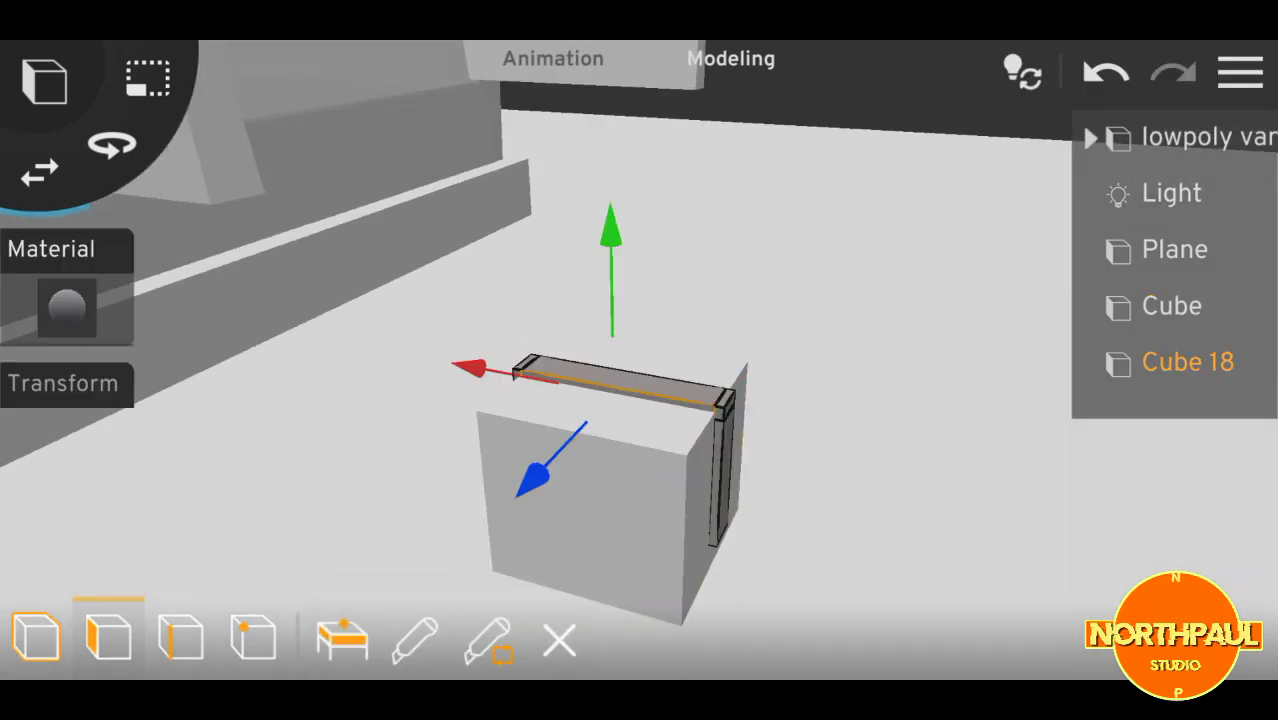
click(36, 637)
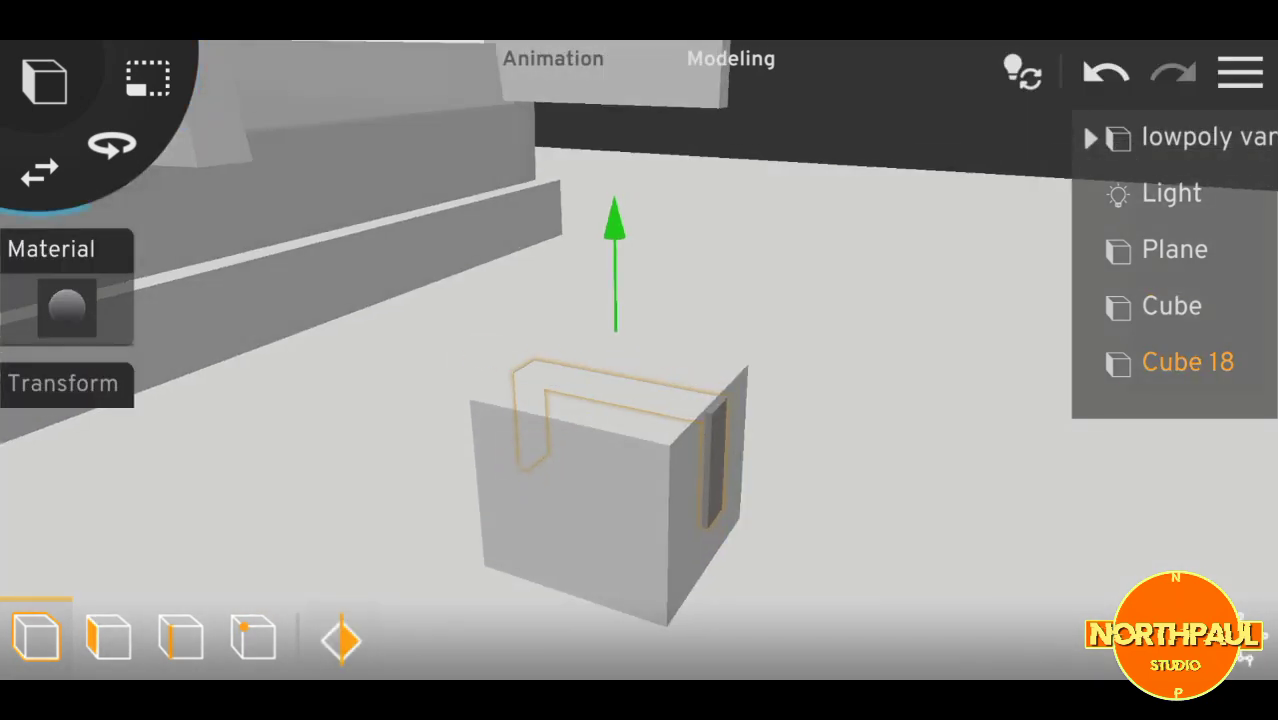
click(1188, 362)
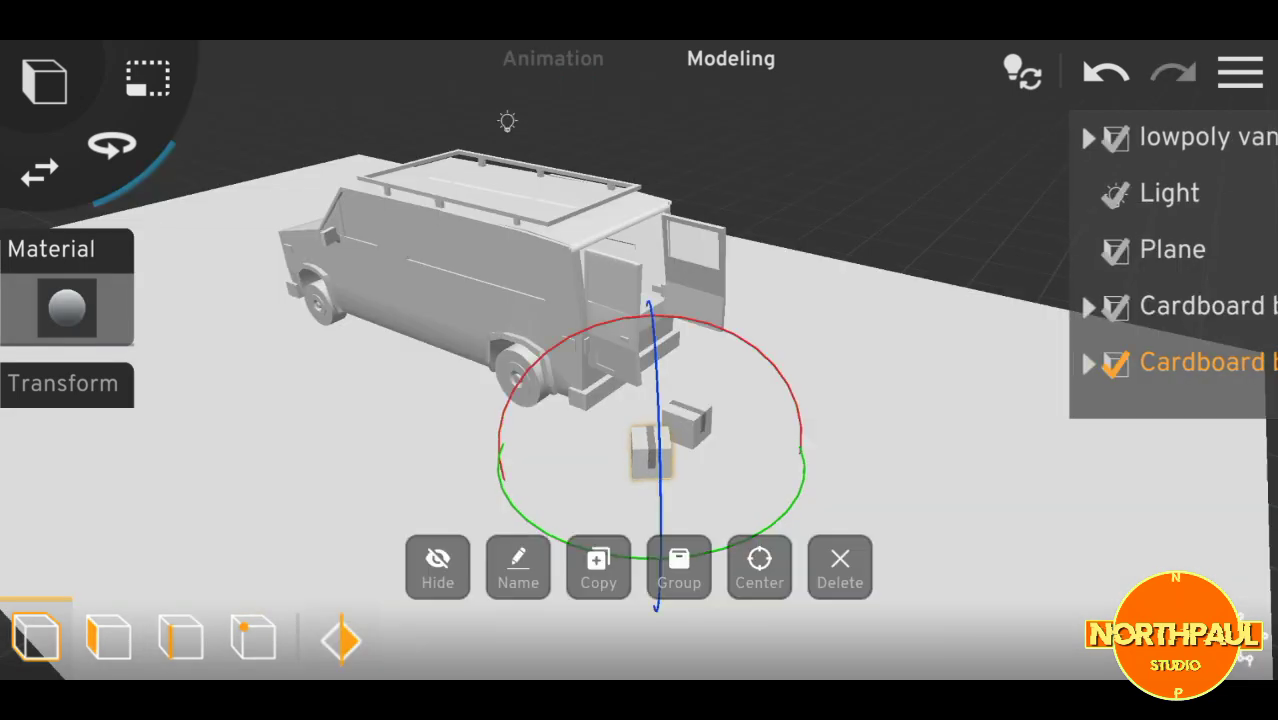
Copy the cardboard box several times and move the copies behind the van
click(596, 563)
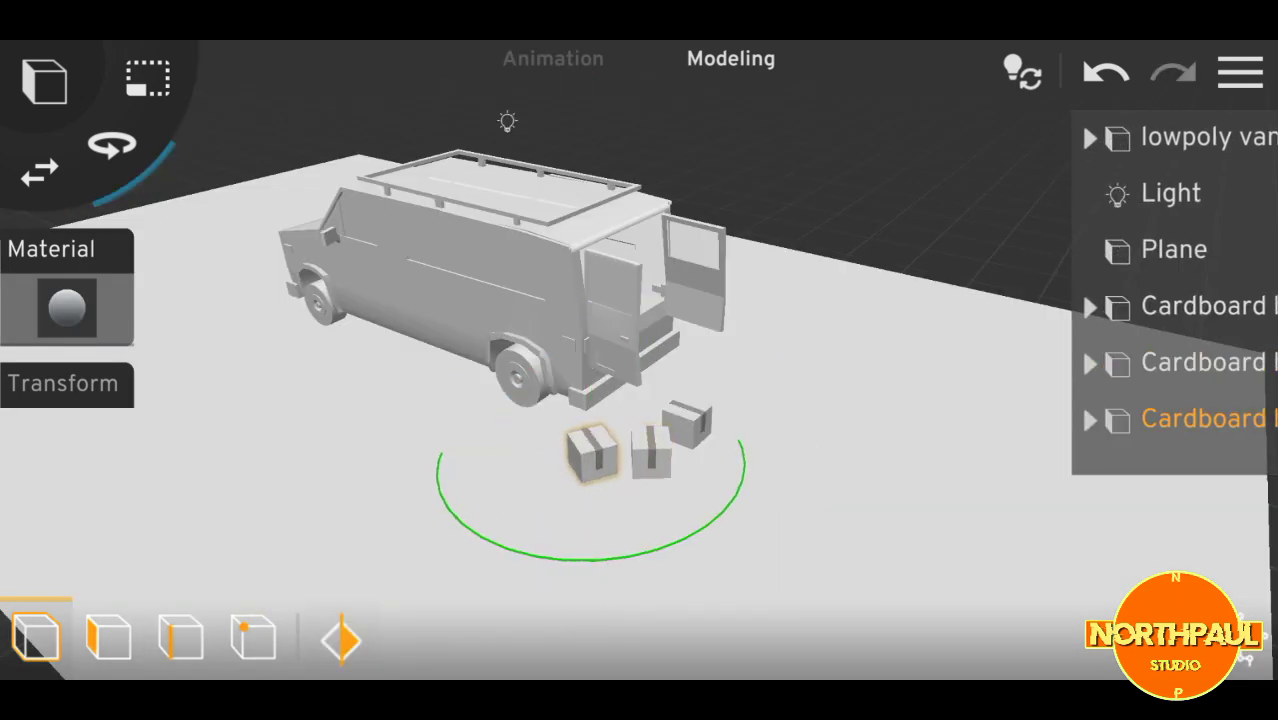
click(593, 455)
click(593, 559)
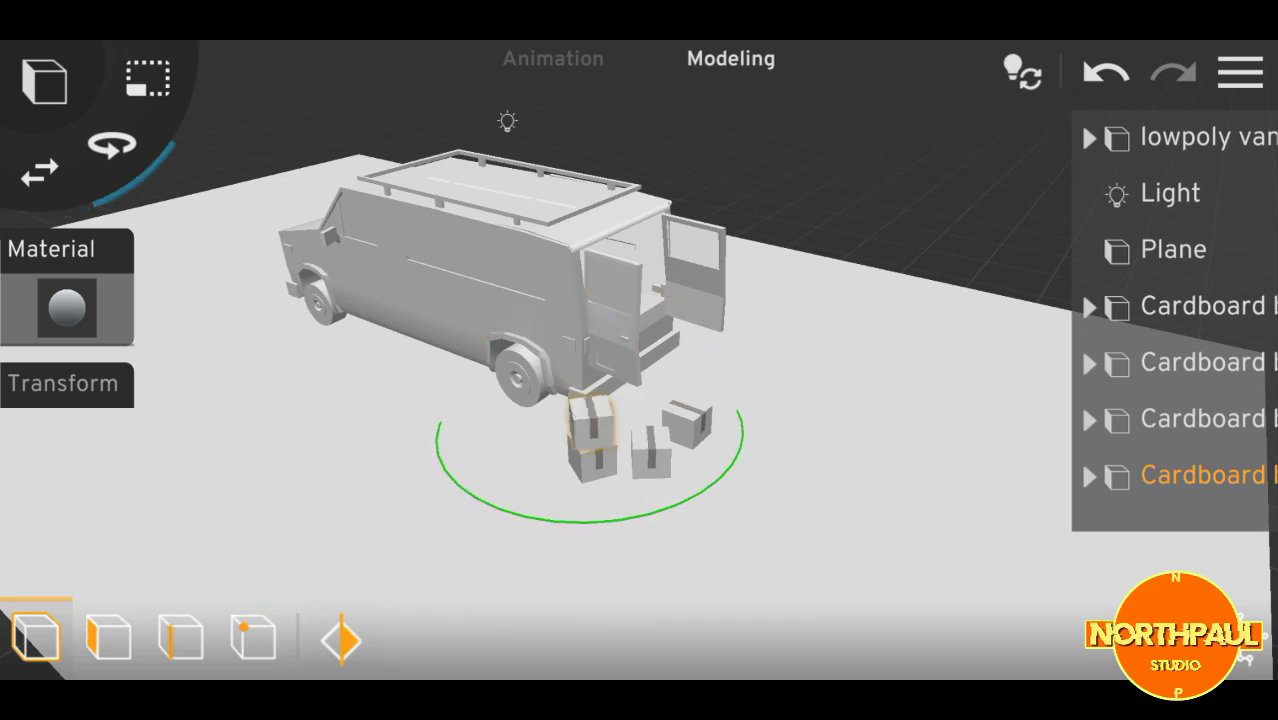
drag(800, 450, 700, 450)
click(600, 456)
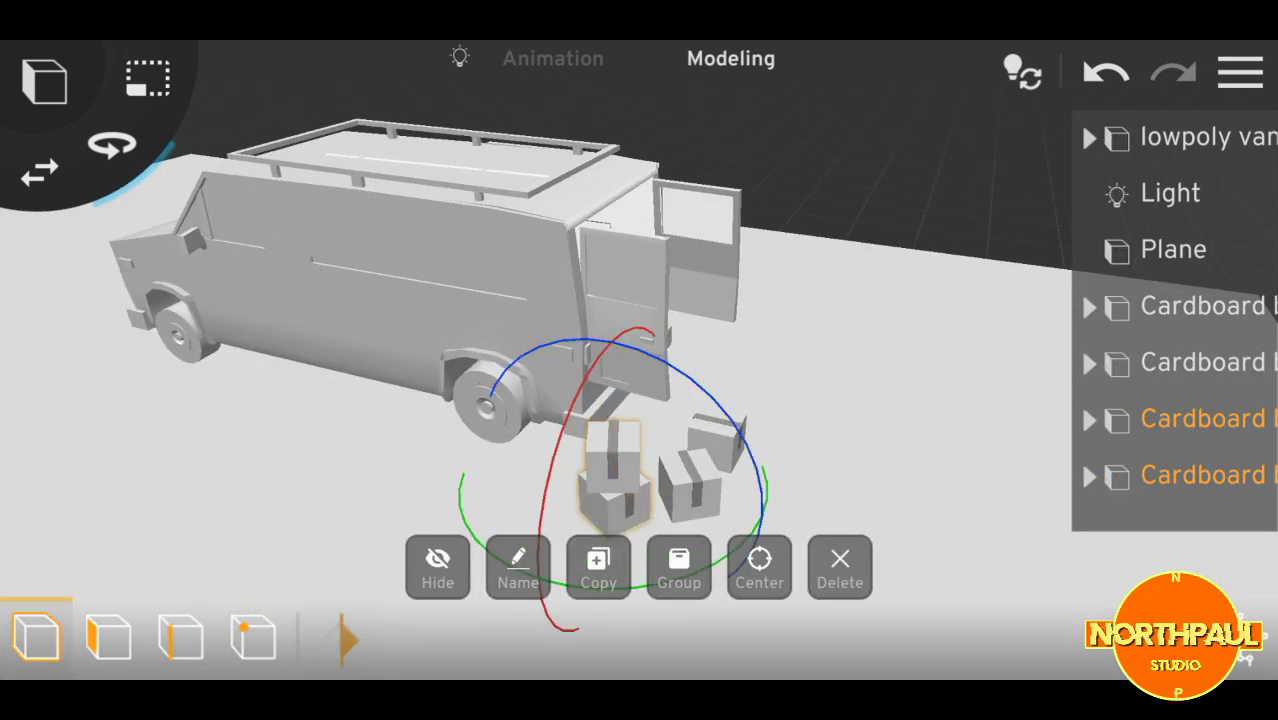
click(598, 563)
drag(612, 470, 515, 495)
drag(850, 480, 650, 470)
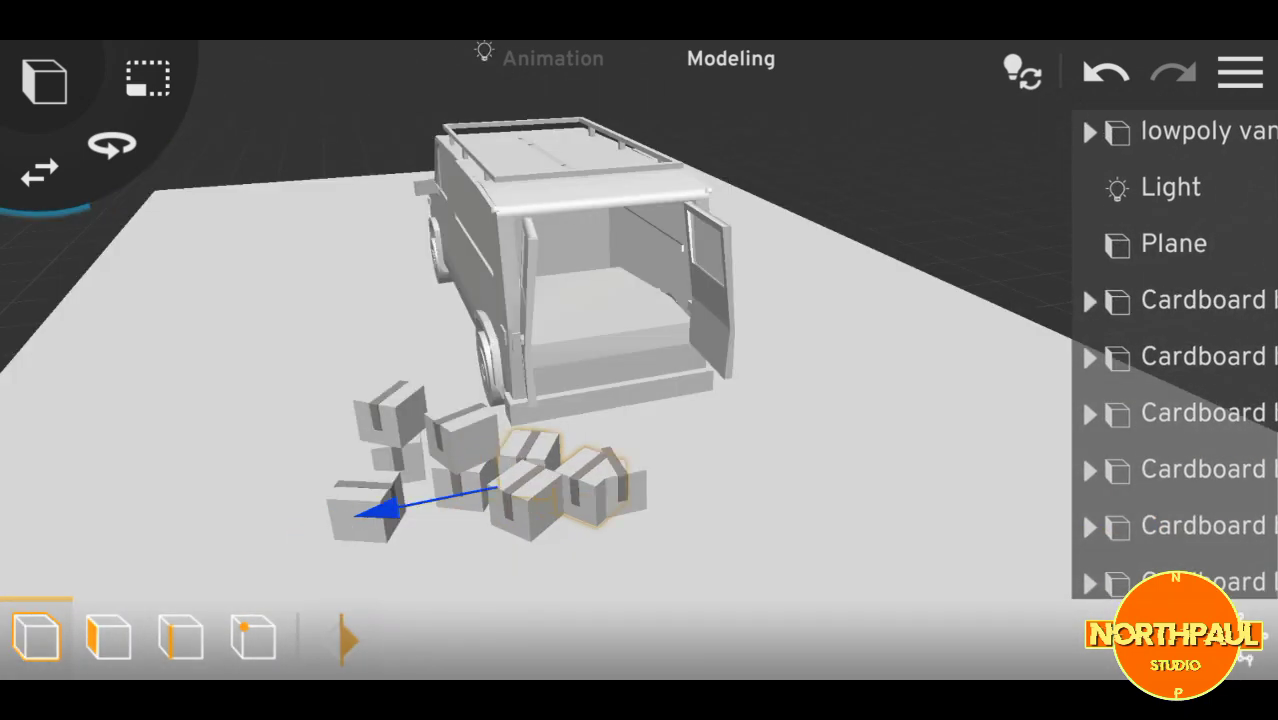
drag(850, 480, 620, 480)
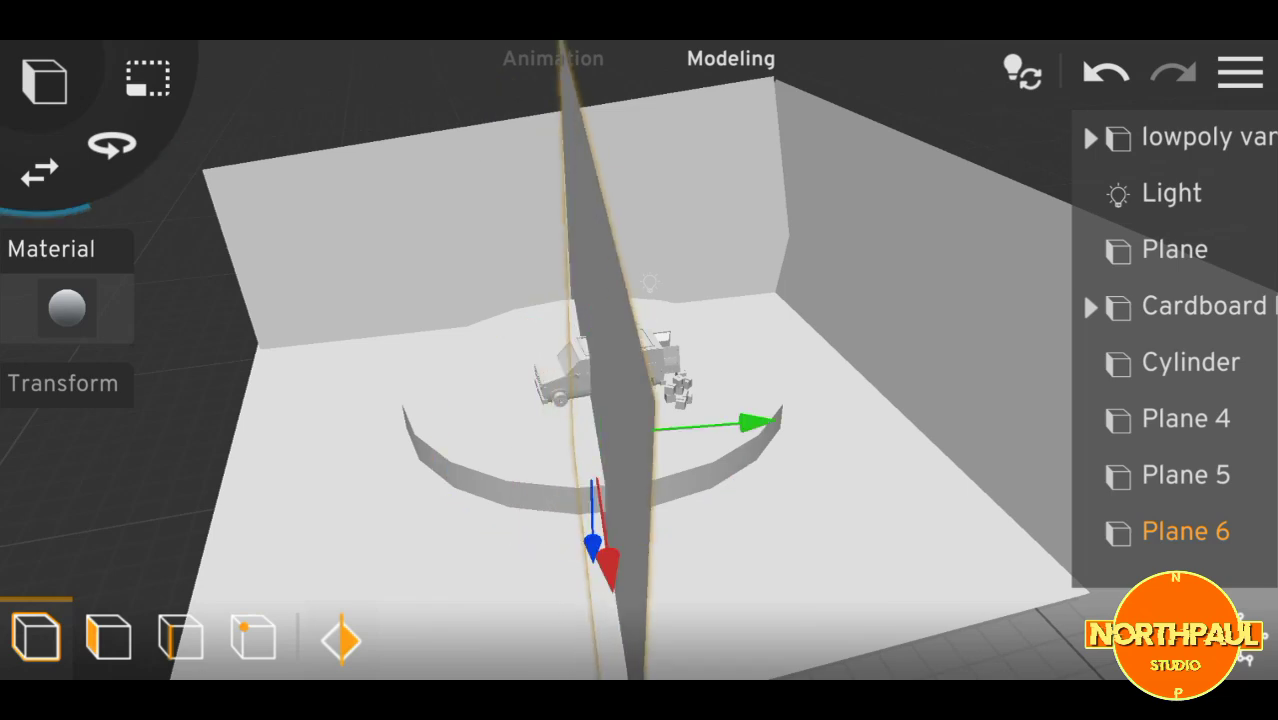
Stand the Plane 6 wall upright to enclose the floor
click(1185, 475)
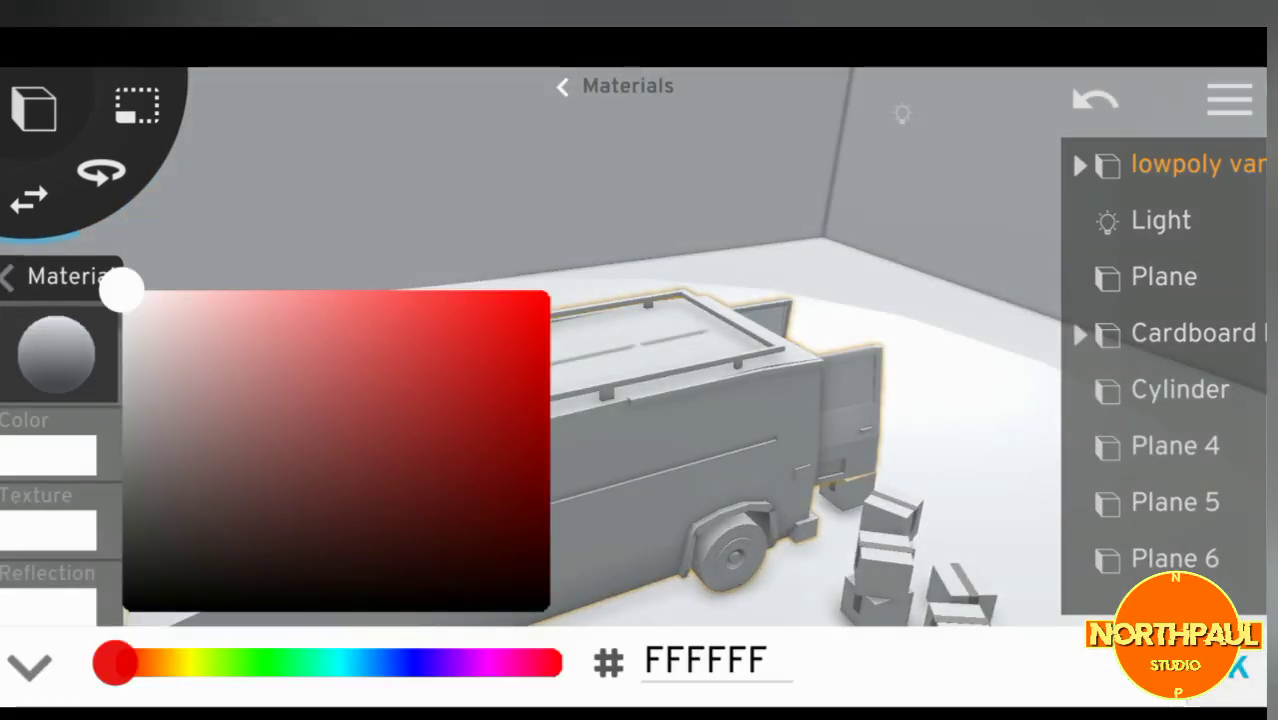
Paint the van brown (836C4E) and apply the brown material to the front wheel
drag(115, 663, 157, 663)
drag(121, 290, 296, 447)
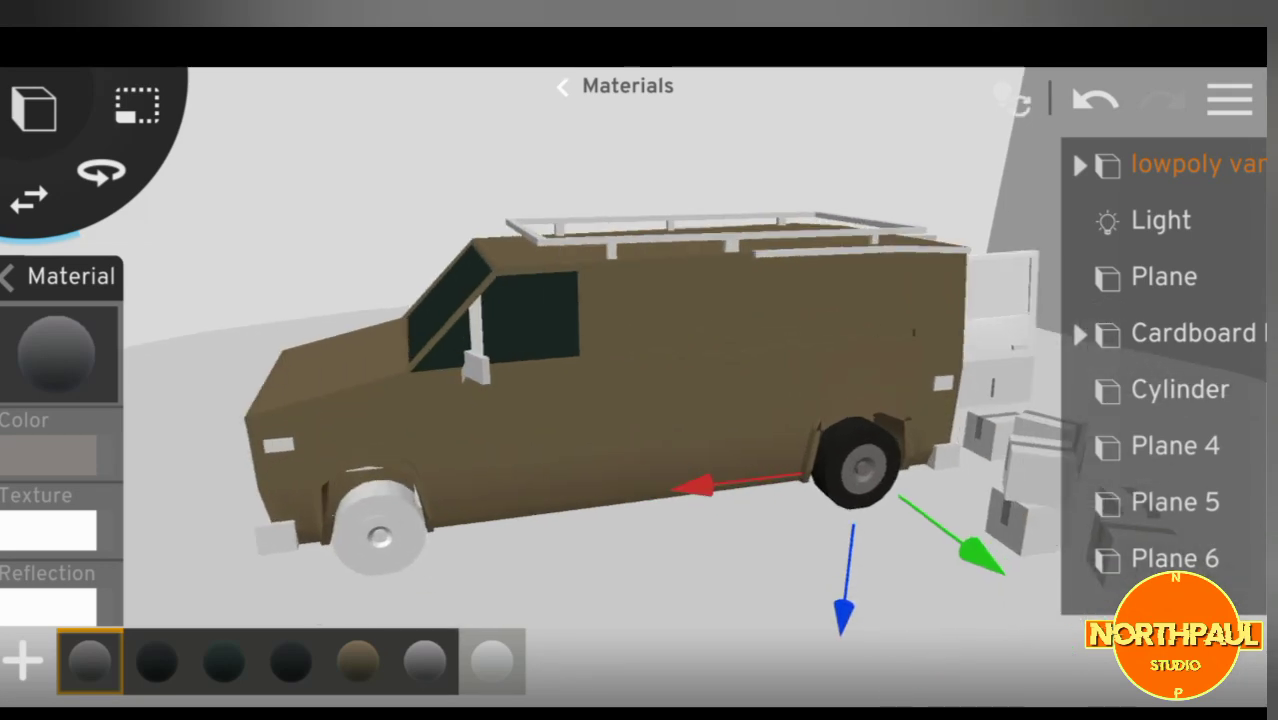
click(380, 530)
click(358, 661)
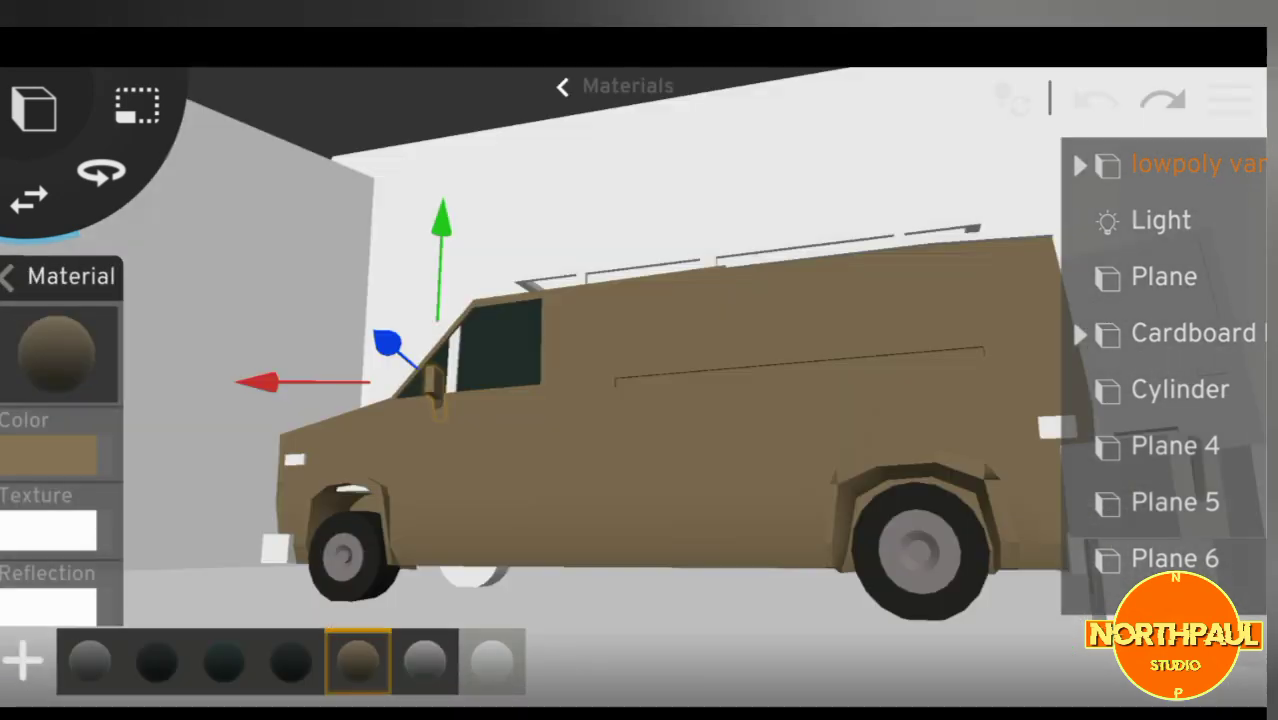
drag(700, 450, 600, 430)
click(1229, 99)
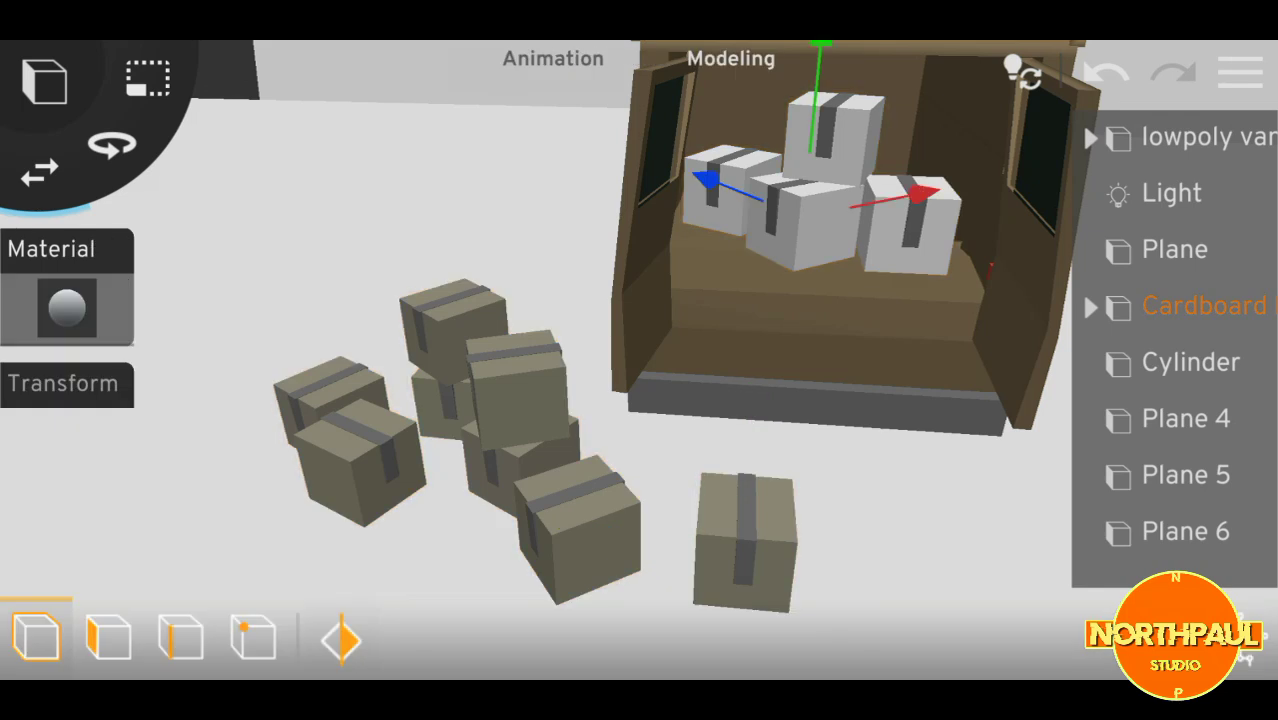
Apply the cardboard material to a box, then to the left, top and right boxes inside the van
click(100, 634)
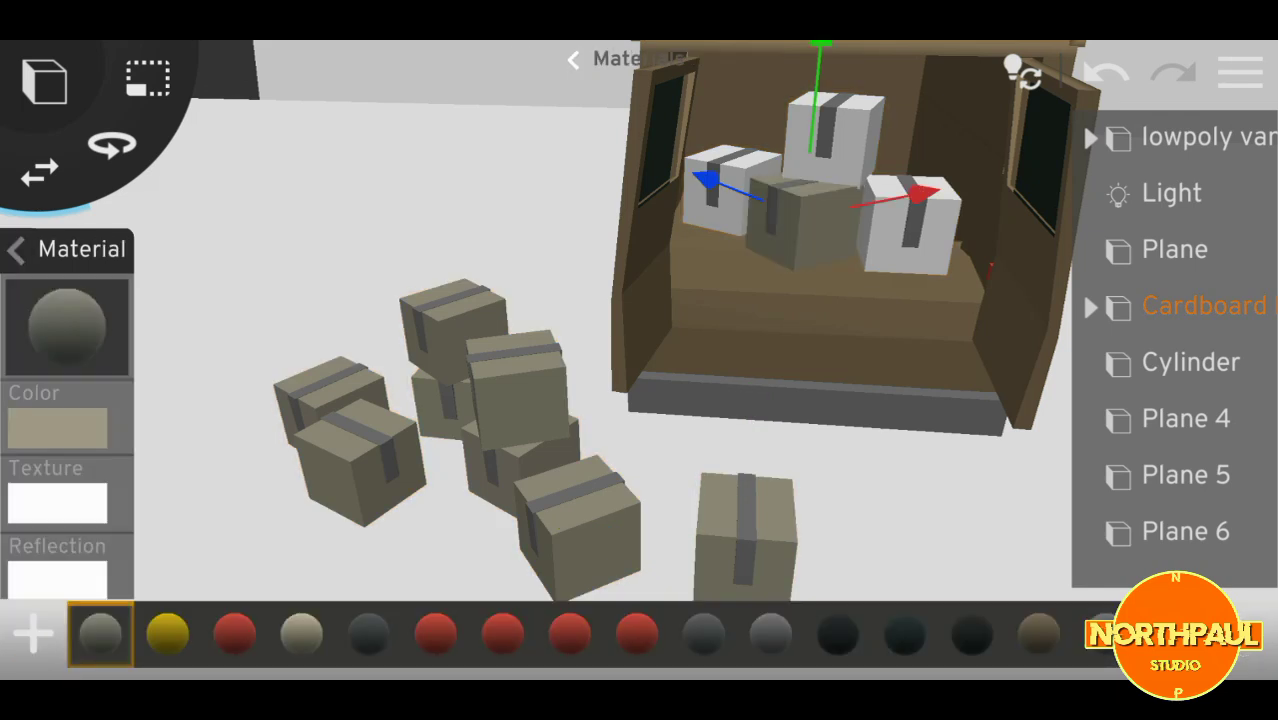
click(722, 190)
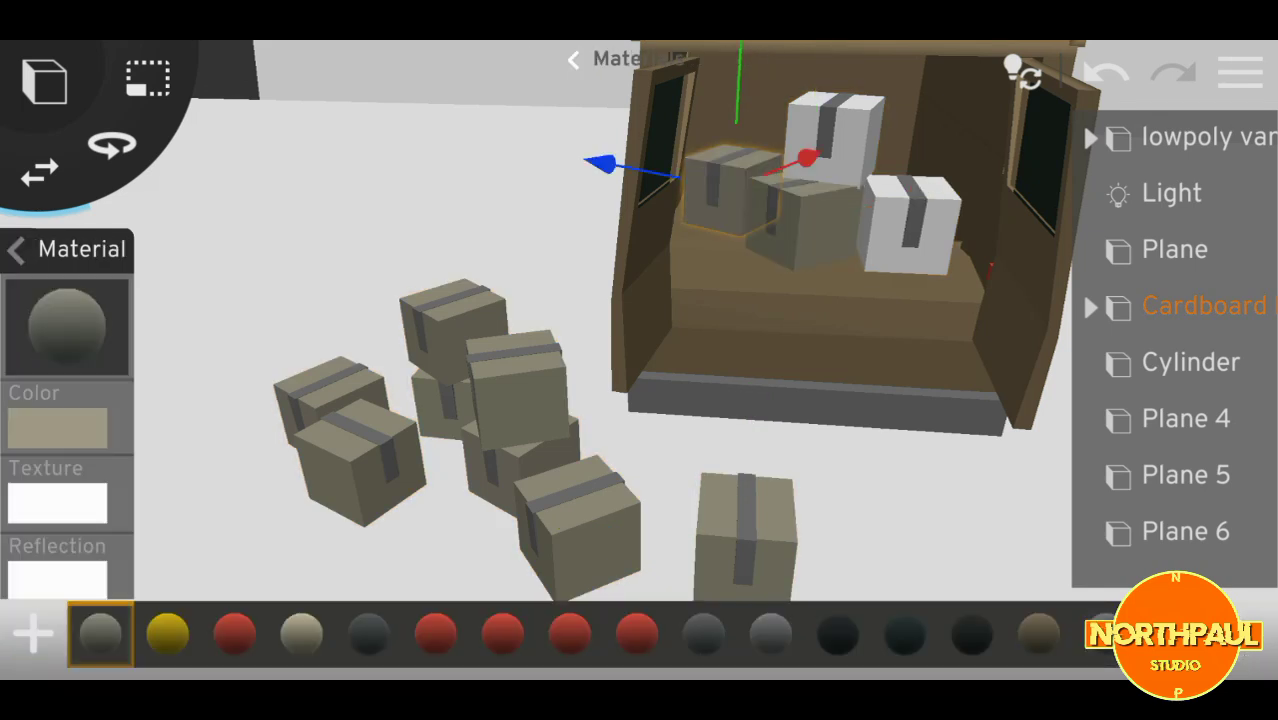
click(835, 135)
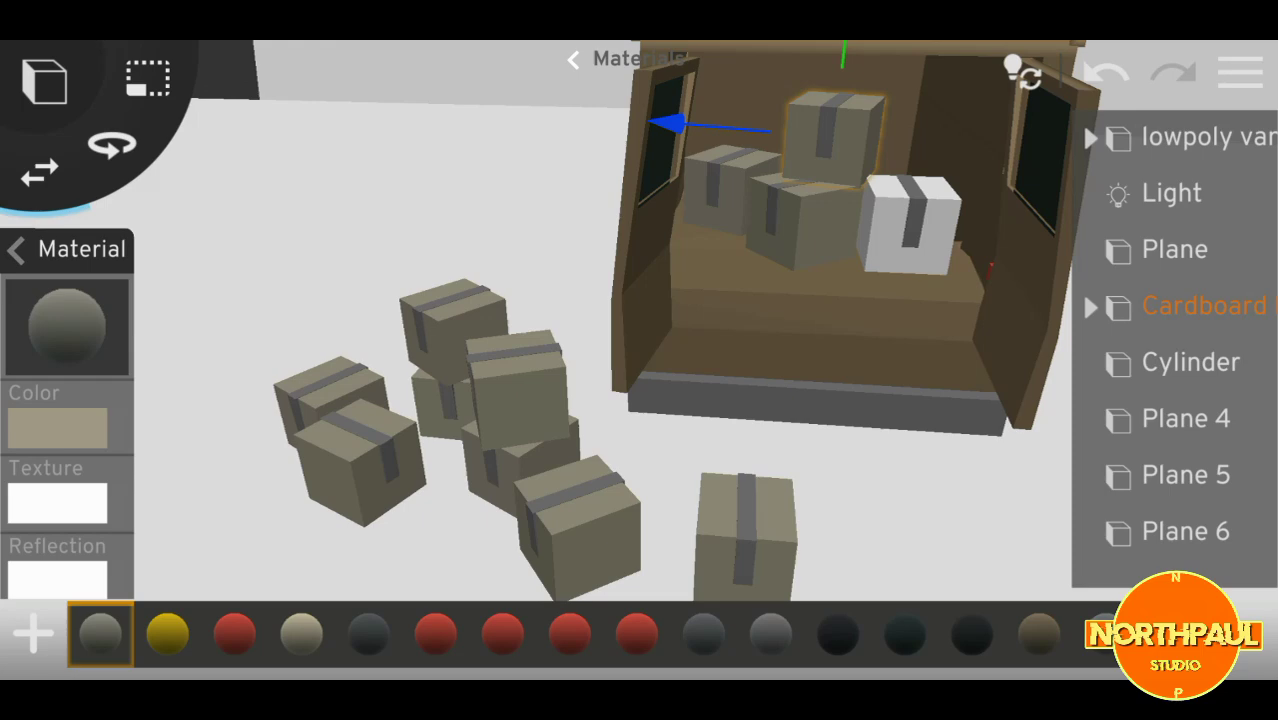
click(910, 225)
click(100, 634)
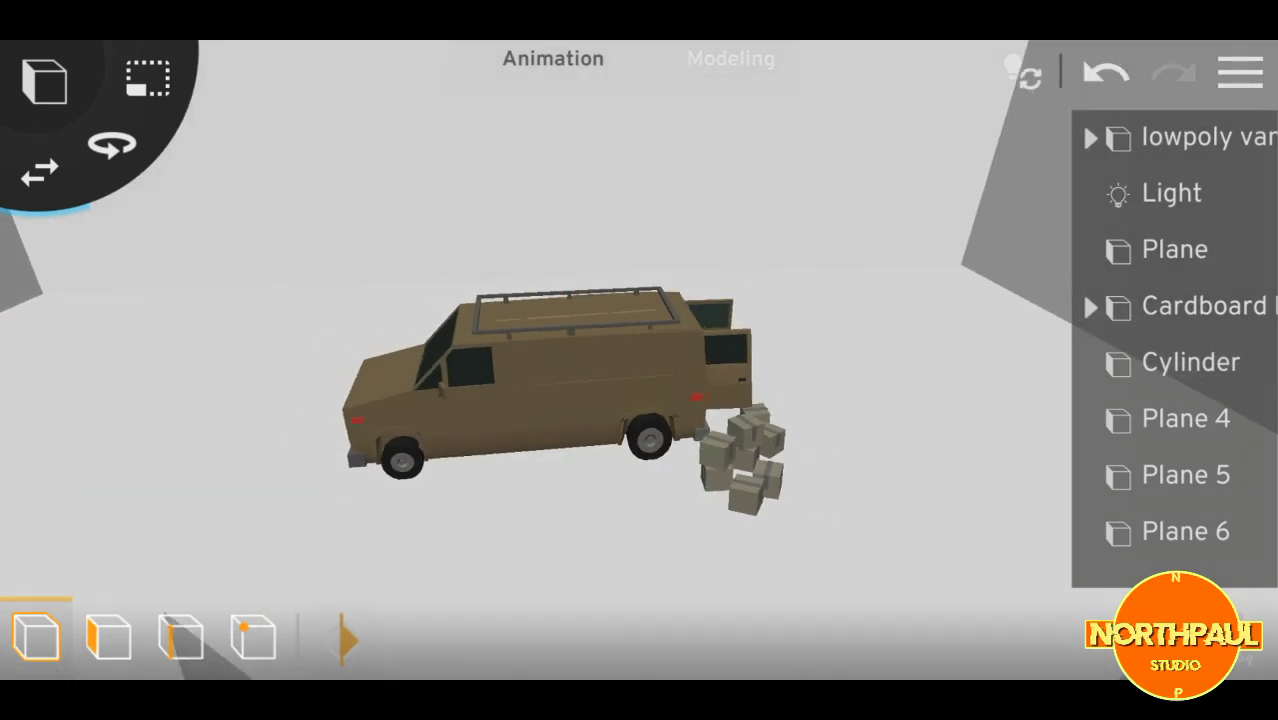
Select the Cylinder floor under the van and show its material choices
click(1190, 362)
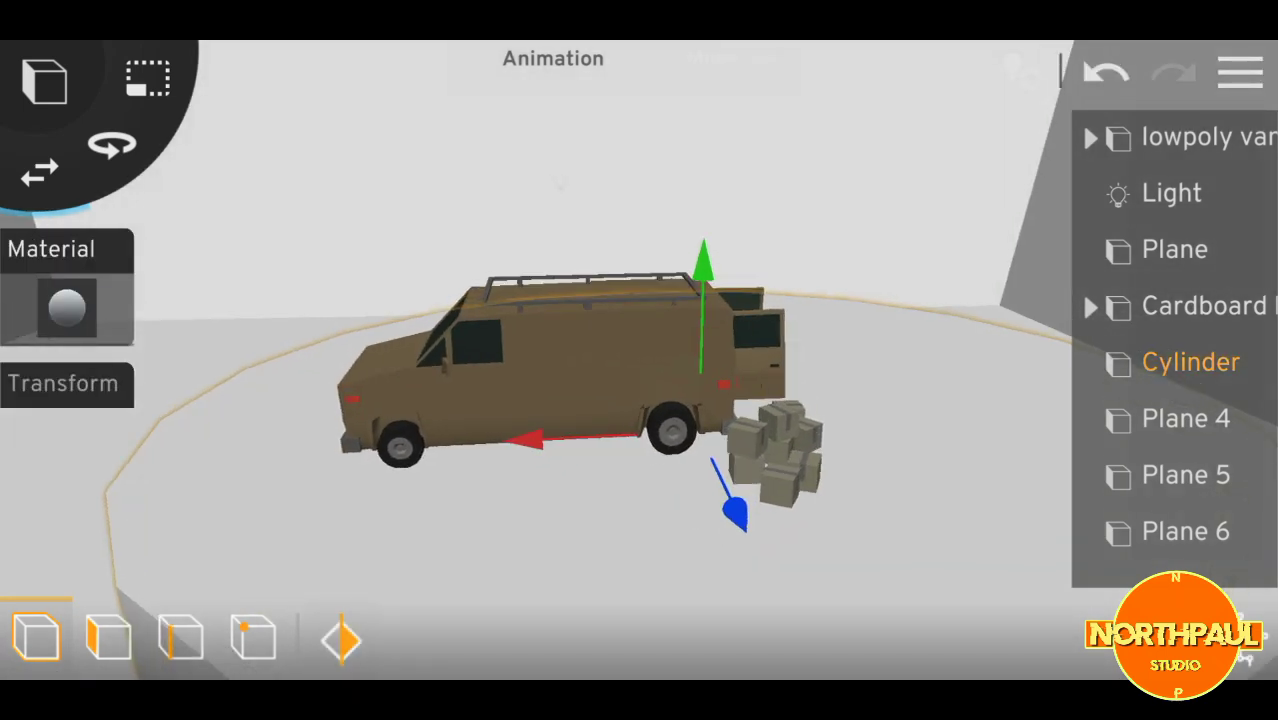
click(67, 307)
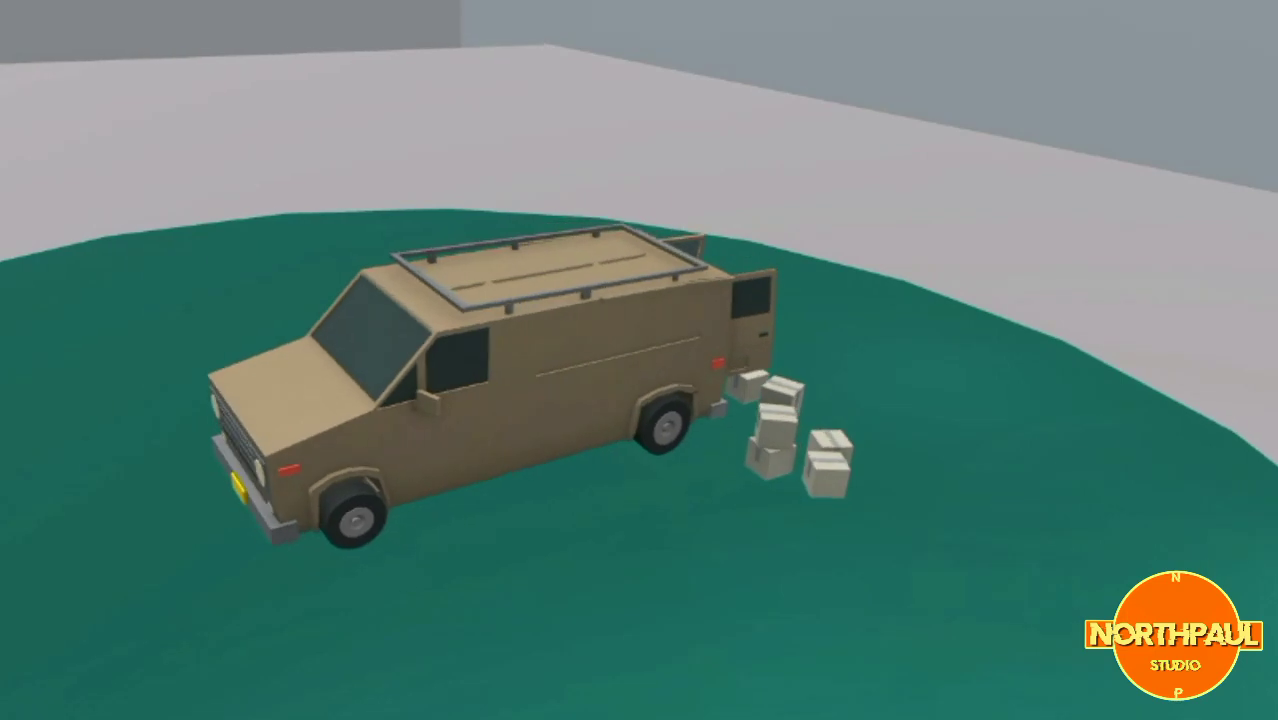